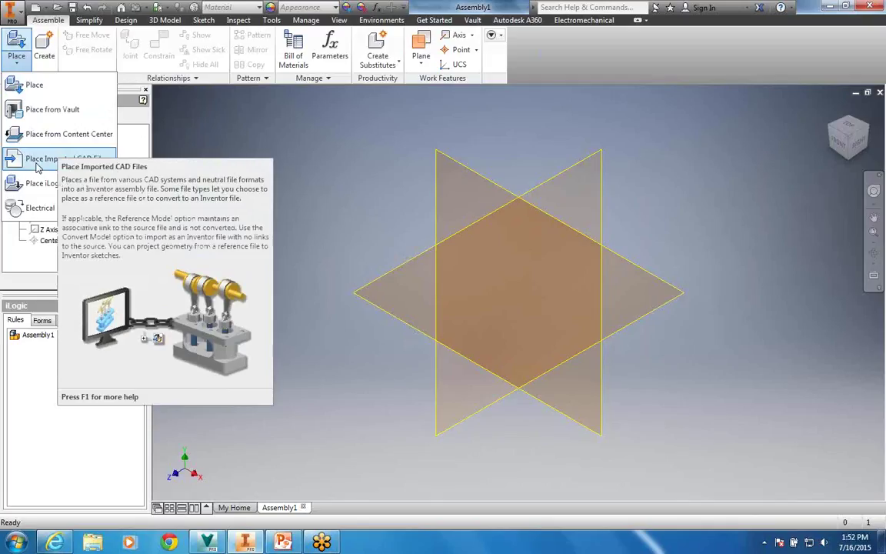
Step: Choose hinge1.prt.1 from the 3rd Party CAD folder as an imported CAD file to place in the assembly
{"action": "left_click", "coordinate": [40, 162]}
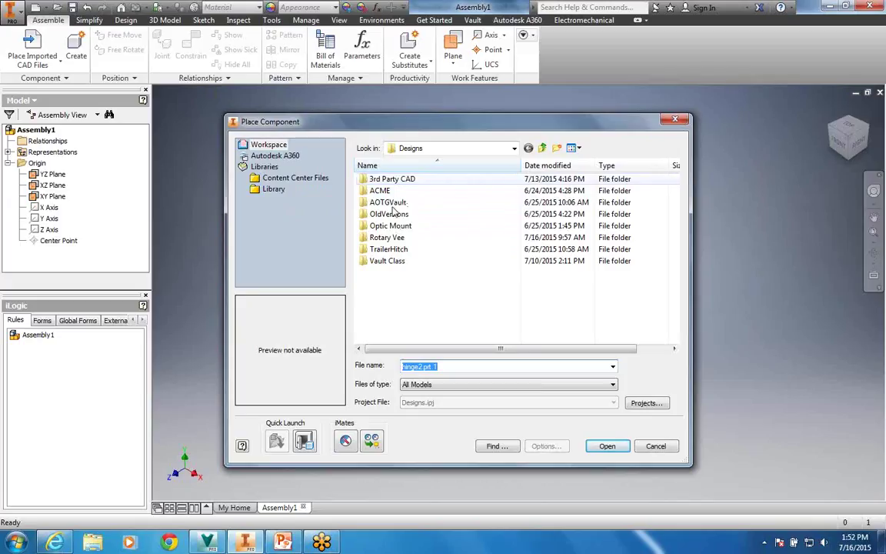
{"action": "double_click", "coordinate": [377, 179]}
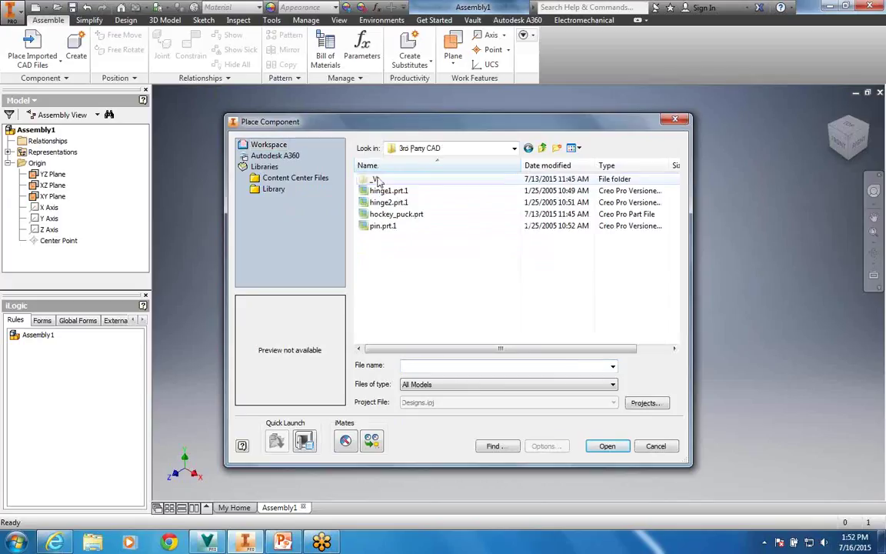
{"action": "left_click", "coordinate": [380, 190]}
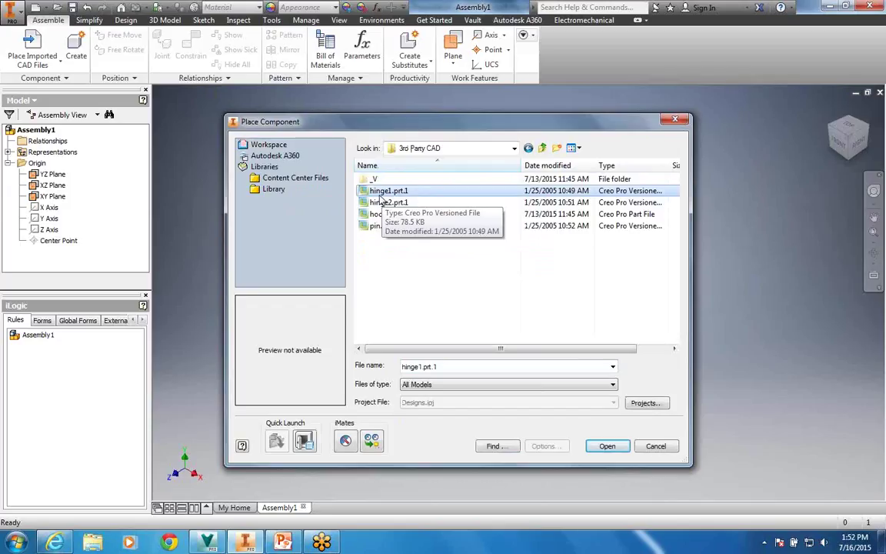
{"action": "left_click", "coordinate": [605, 446]}
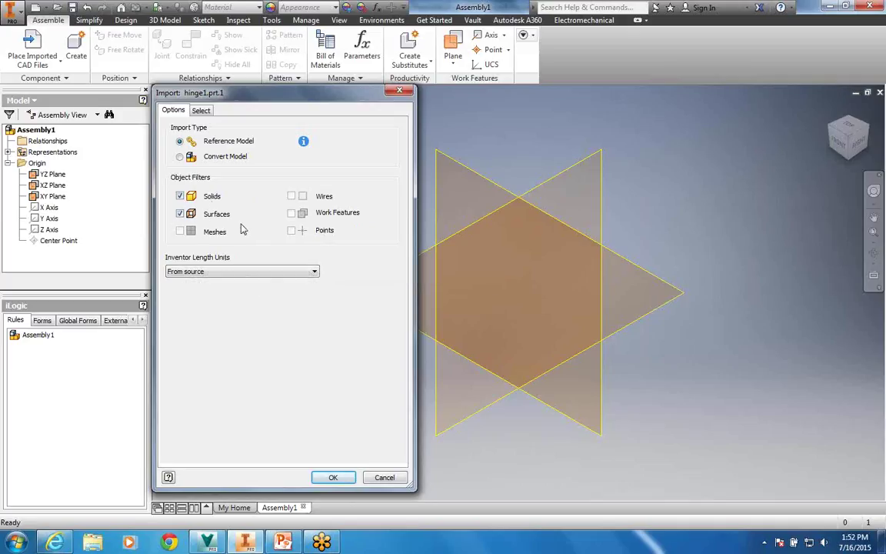
Step: Import hinge1 as a reference model with solids, surfaces and source length units, place one instance, and expand it in the model tree
{"action": "left_click", "coordinate": [197, 110]}
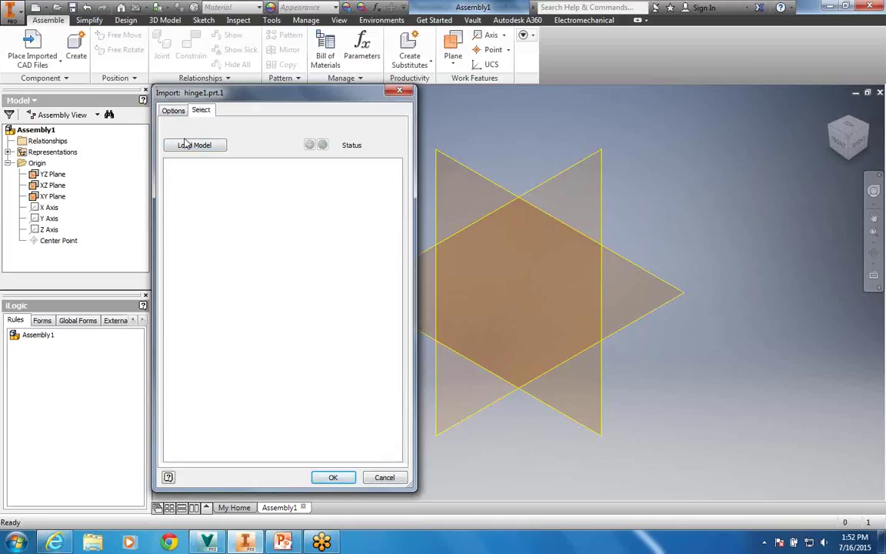
{"action": "left_click", "coordinate": [171, 110]}
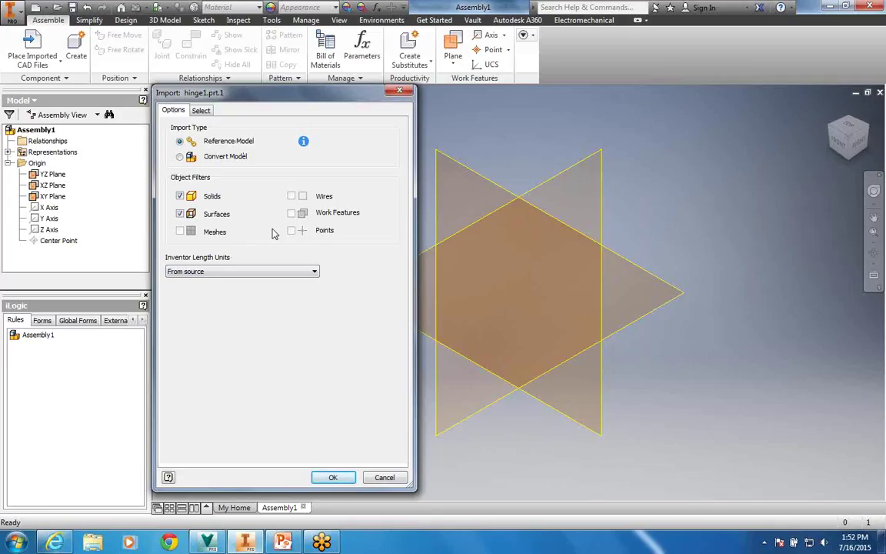
{"action": "left_click", "coordinate": [332, 477]}
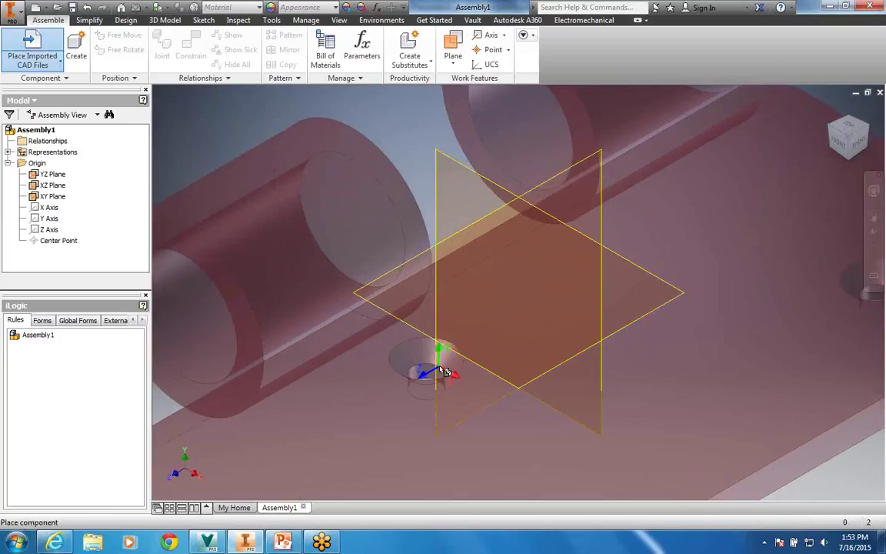
{"action": "left_click", "coordinate": [439, 367]}
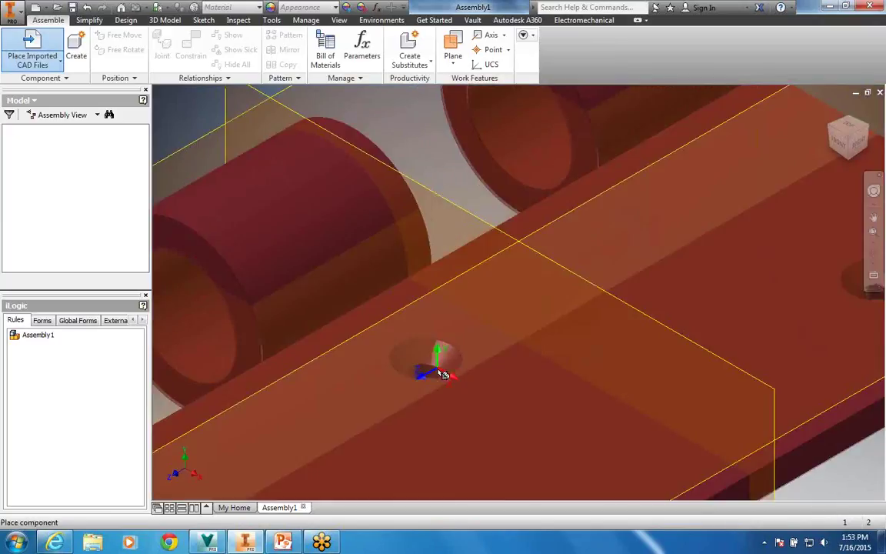
{"action": "scroll", "coordinate": [439, 373], "scroll_direction": "down", "scroll_amount": 5}
{"action": "scroll", "coordinate": [438, 375], "scroll_direction": "up", "scroll_amount": 6}
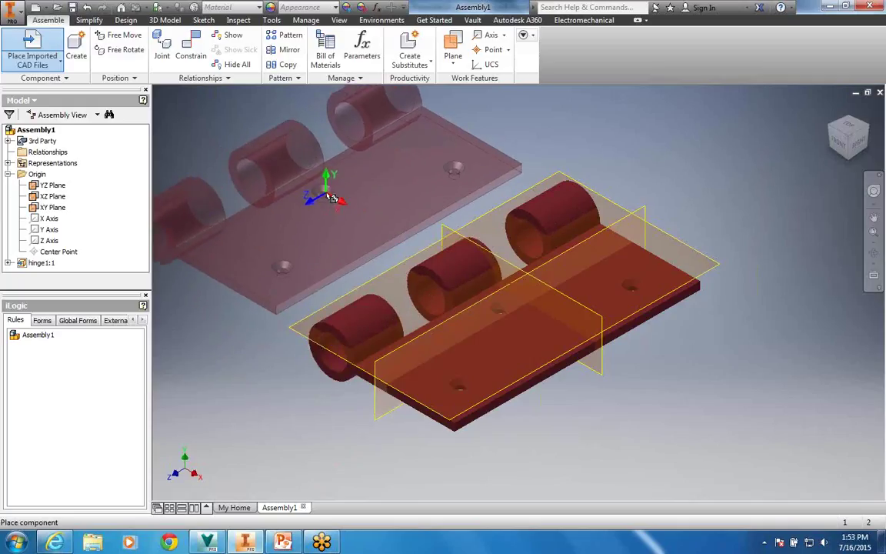
{"action": "key", "text": "Escape"}
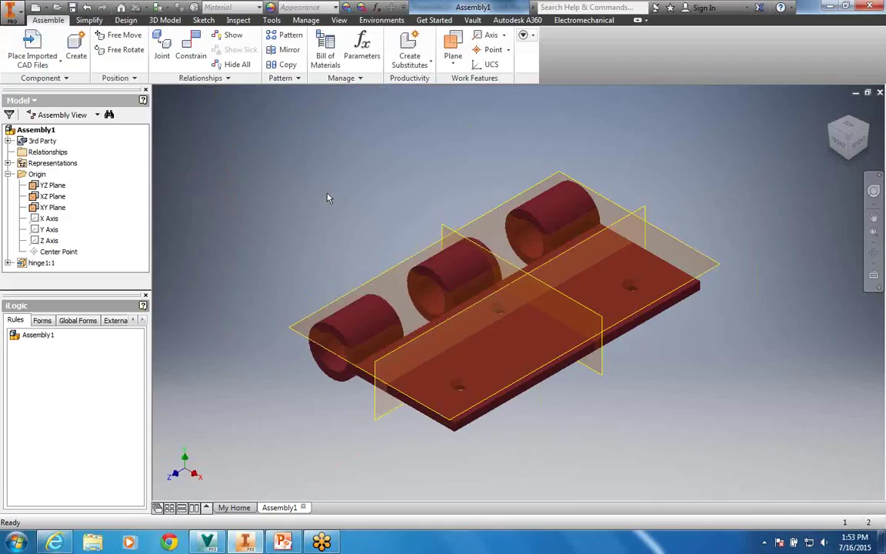
{"action": "left_click", "coordinate": [8, 263]}
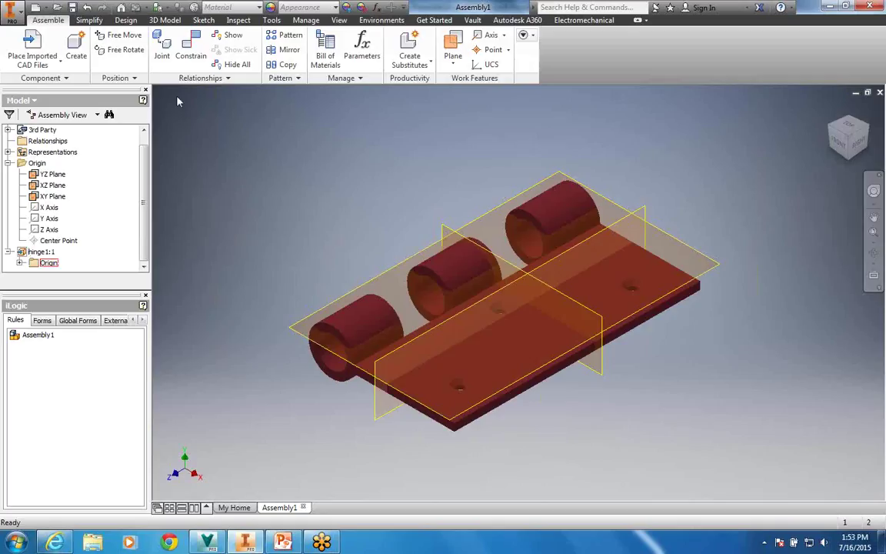
Step: Import hinge2.prt.1 as a reference model and place one instance beside hinge1
{"action": "left_click", "coordinate": [30, 46]}
{"action": "left_click", "coordinate": [392, 202]}
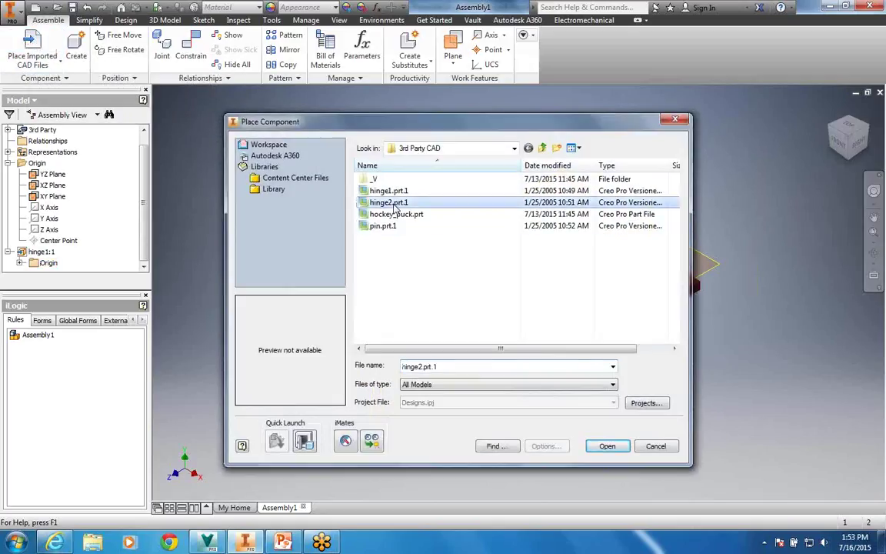
{"action": "left_click", "coordinate": [607, 446]}
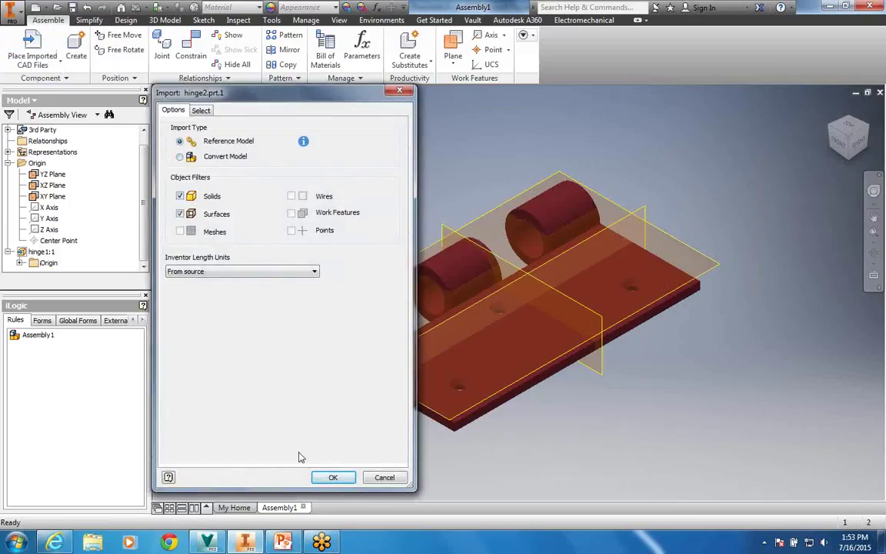
{"action": "left_click", "coordinate": [333, 478]}
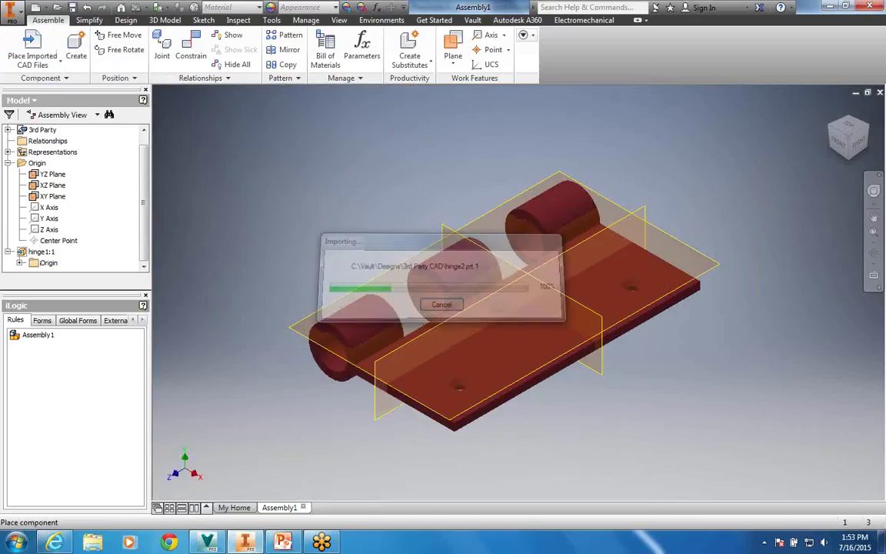
{"action": "left_click", "coordinate": [366, 195]}
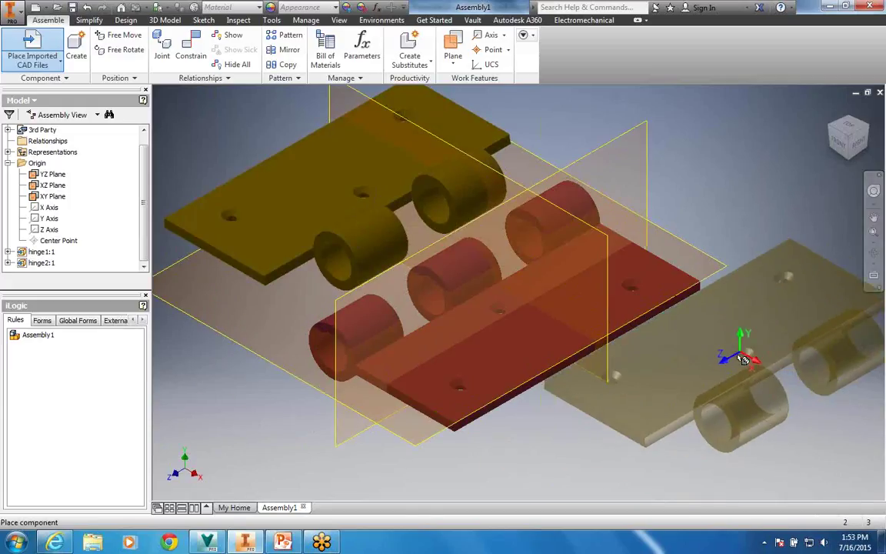
{"action": "right_click", "coordinate": [734, 358]}
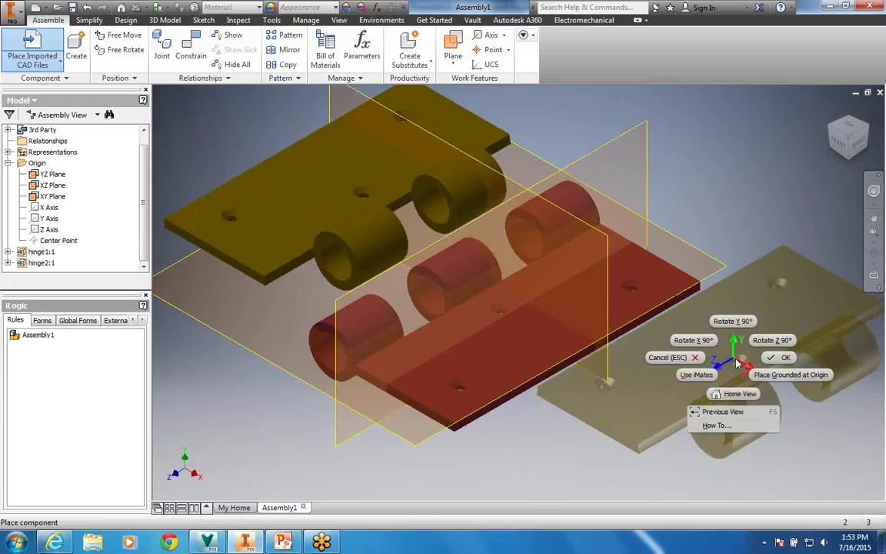
{"action": "left_click", "coordinate": [779, 358]}
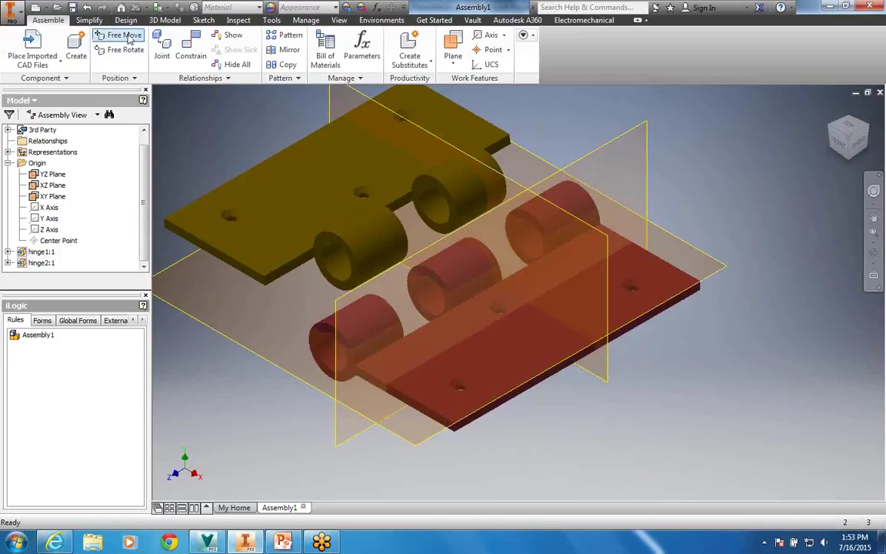
Step: Mate the axis of a hinge2 barrel bore to the axis of hinge1's front barrel bore with a 0.000 in offset
{"action": "left_click", "coordinate": [190, 55]}
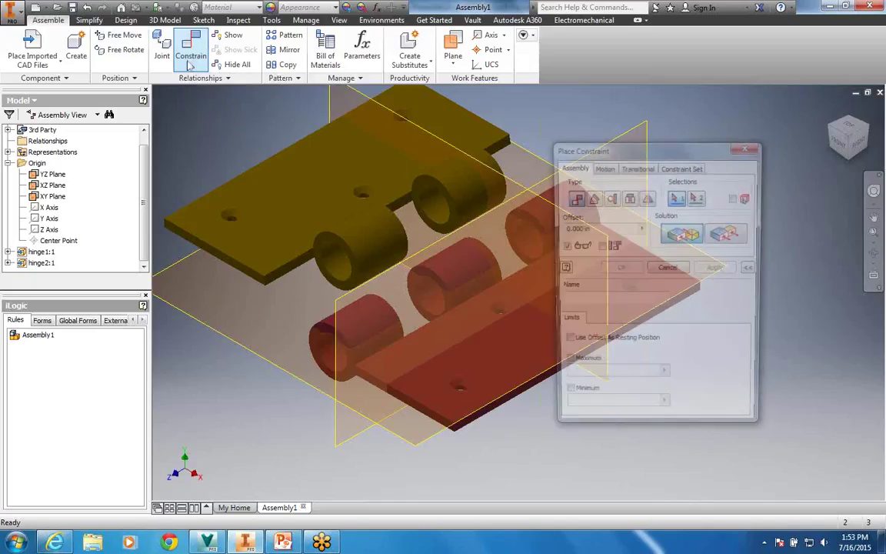
{"action": "left_click", "coordinate": [342, 267]}
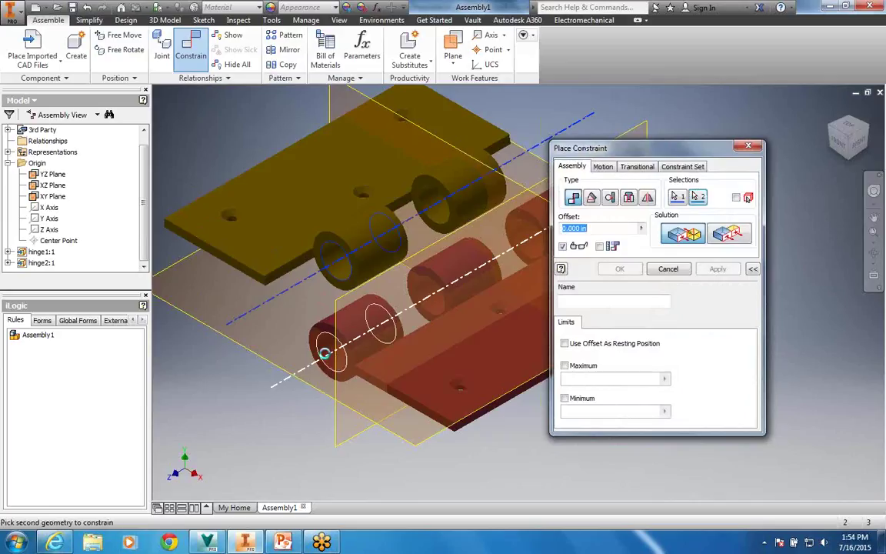
{"action": "left_click", "coordinate": [327, 358]}
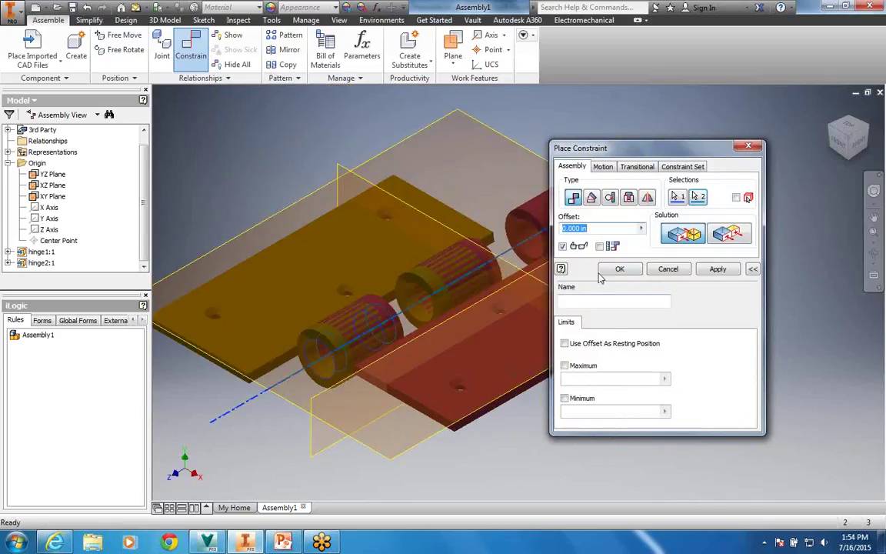
{"action": "left_click", "coordinate": [714, 268]}
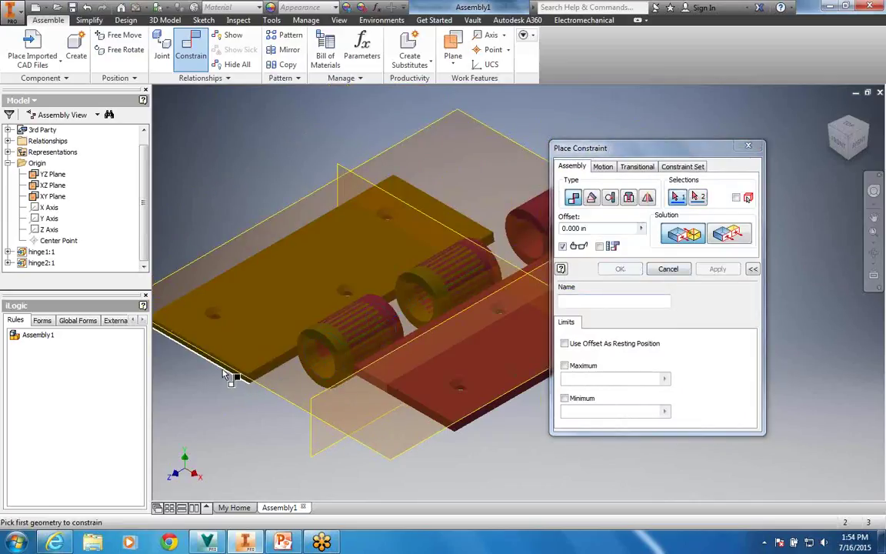
Step: Constrain the front end faces of hinge2 and hinge1 flush with a 0.000 in offset and finish constraining
{"action": "scroll", "coordinate": [227, 377], "scroll_direction": "up", "scroll_amount": 4}
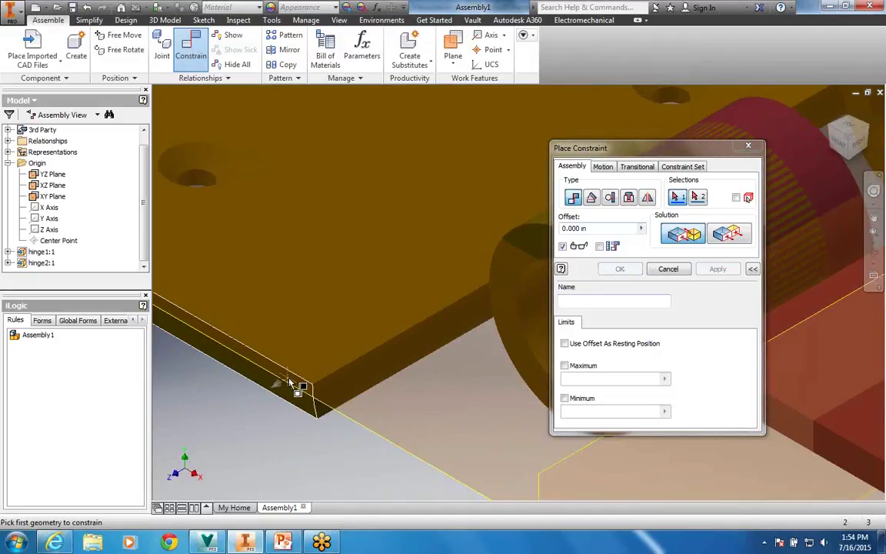
{"action": "left_click", "coordinate": [290, 385]}
{"action": "scroll", "coordinate": [253, 381], "scroll_direction": "down", "scroll_amount": 5}
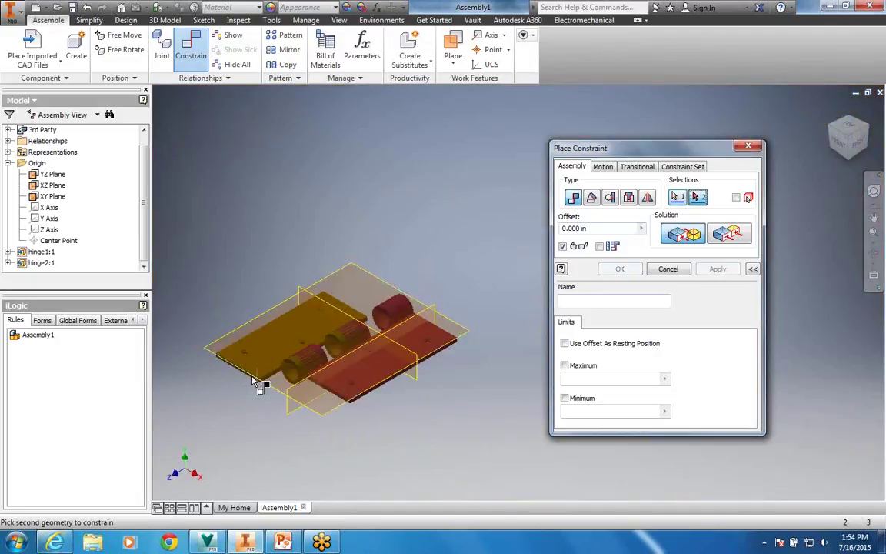
{"action": "scroll", "coordinate": [310, 385], "scroll_direction": "up", "scroll_amount": 5}
{"action": "left_click", "coordinate": [331, 363]}
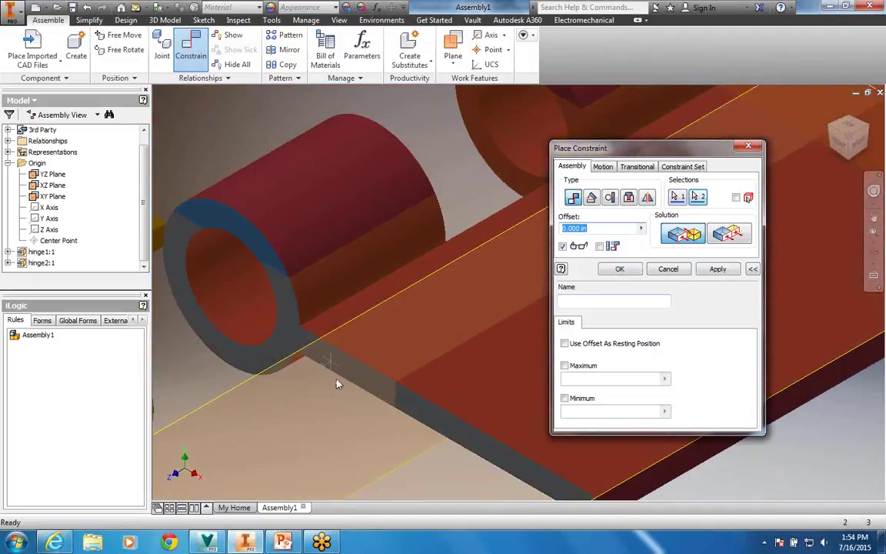
{"action": "scroll", "coordinate": [334, 376], "scroll_direction": "down", "scroll_amount": 4}
{"action": "scroll", "coordinate": [345, 405], "scroll_direction": "up", "scroll_amount": 4}
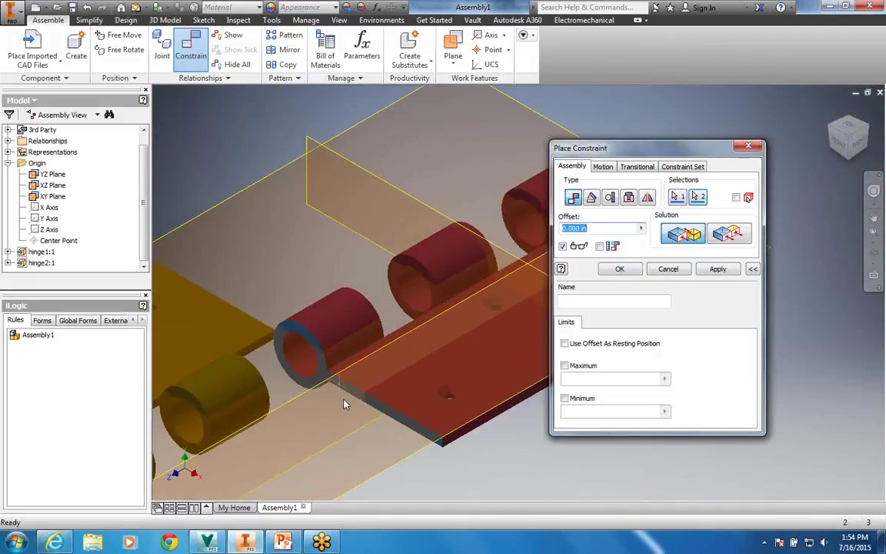
{"action": "left_click", "coordinate": [729, 233]}
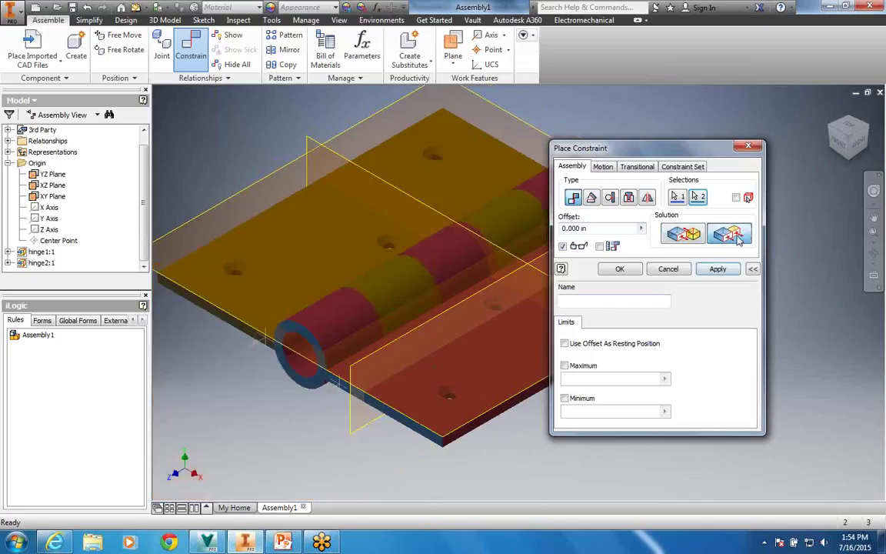
{"action": "left_click", "coordinate": [715, 269]}
{"action": "left_click", "coordinate": [668, 269]}
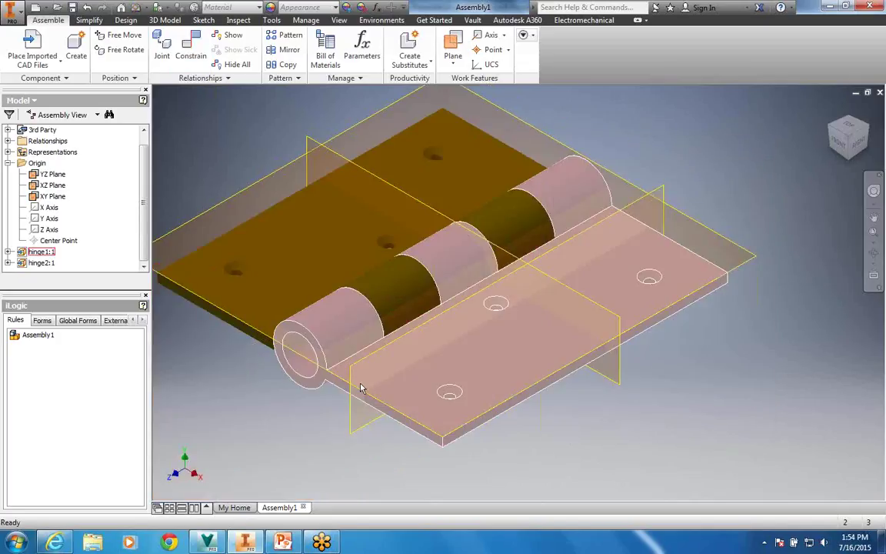
Step: Swing the hinge2 leaf upward about the shared barrel axis to test the hinge motion, then deselect it
{"action": "left_click_drag", "start_coordinate": [360, 388], "coordinate": [216, 313]}
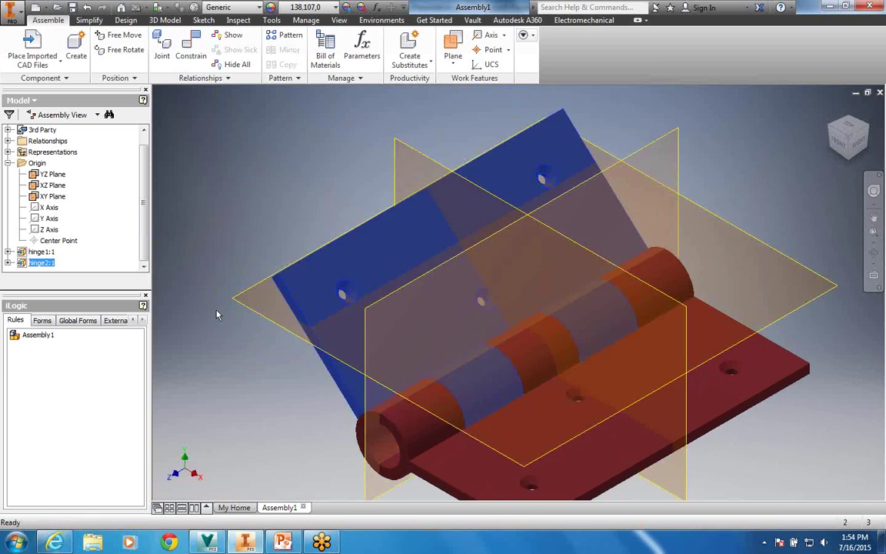
{"action": "scroll", "coordinate": [273, 346], "scroll_direction": "down", "scroll_amount": 2}
{"action": "scroll", "coordinate": [261, 322], "scroll_direction": "up", "scroll_amount": 4}
{"action": "scroll", "coordinate": [275, 343], "scroll_direction": "down", "scroll_amount": 4}
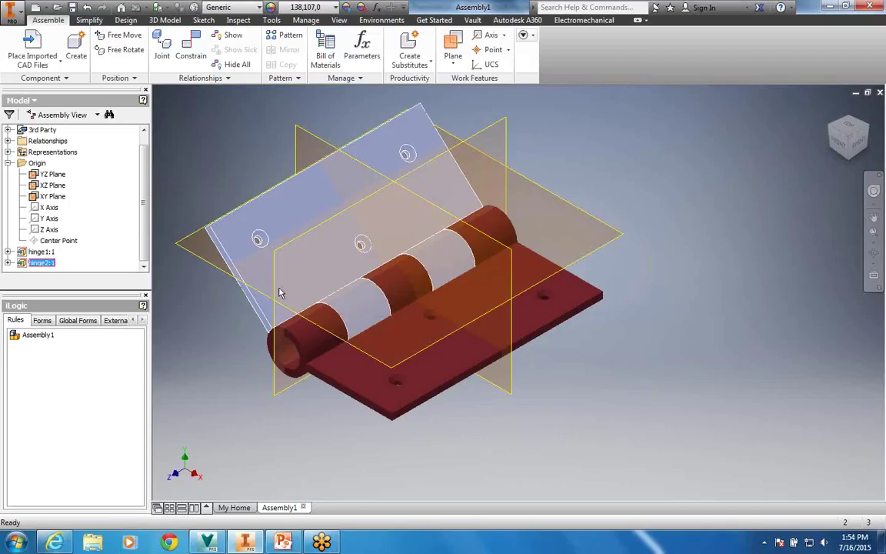
{"action": "left_click", "coordinate": [666, 244]}
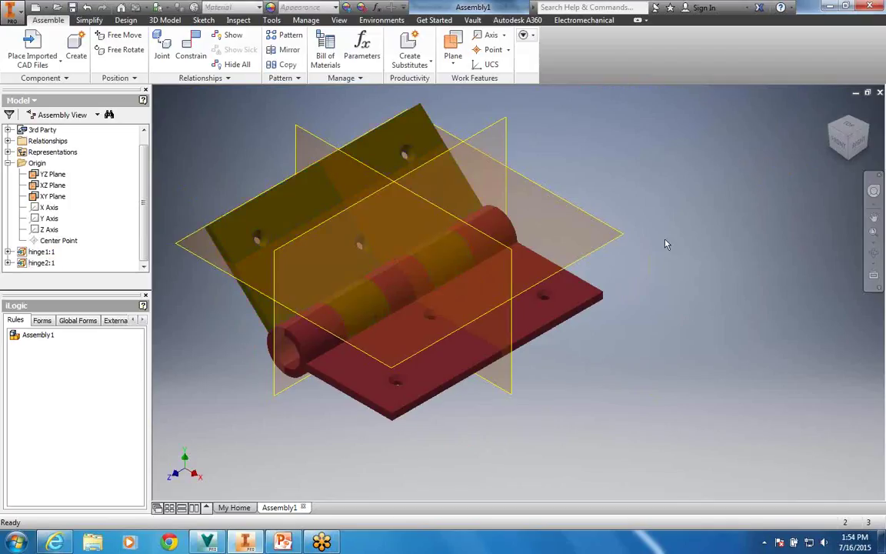
{"action": "scroll", "coordinate": [646, 259], "scroll_direction": "down", "scroll_amount": 2}
{"action": "scroll", "coordinate": [441, 252], "scroll_direction": "up", "scroll_amount": 3}
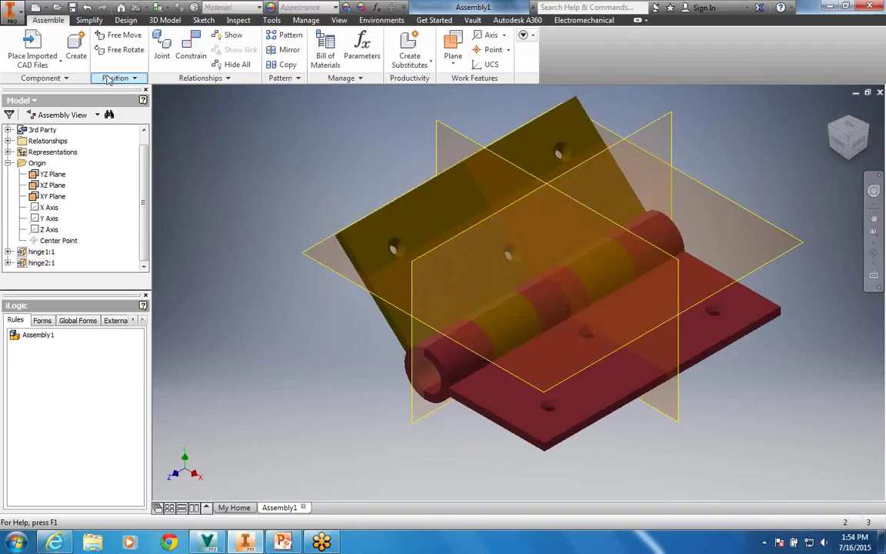
Step: Save the assembly as HingeAssy.iam in the 3rd Party CAD folder
{"action": "left_click", "coordinate": [72, 7]}
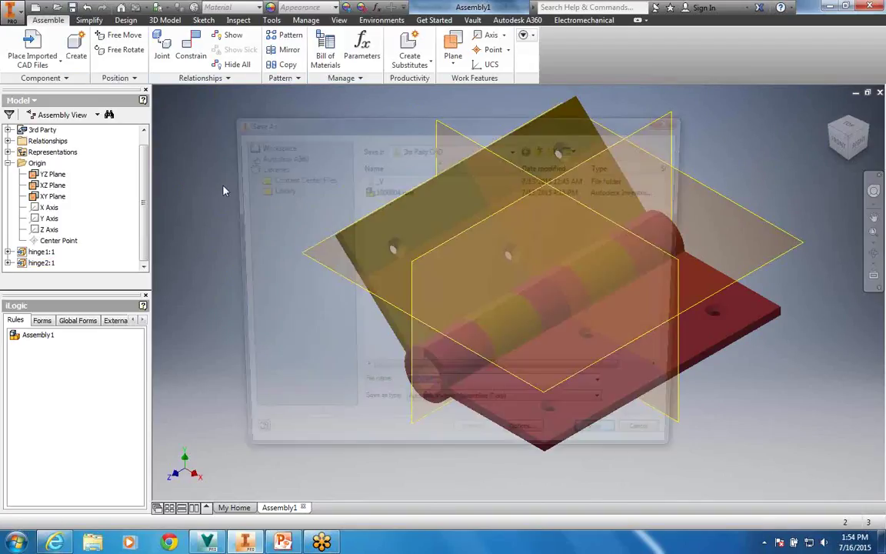
{"action": "left_click_drag", "start_coordinate": [425, 393], "coordinate": [398, 393]}
{"action": "key", "text": "BackSpace"}
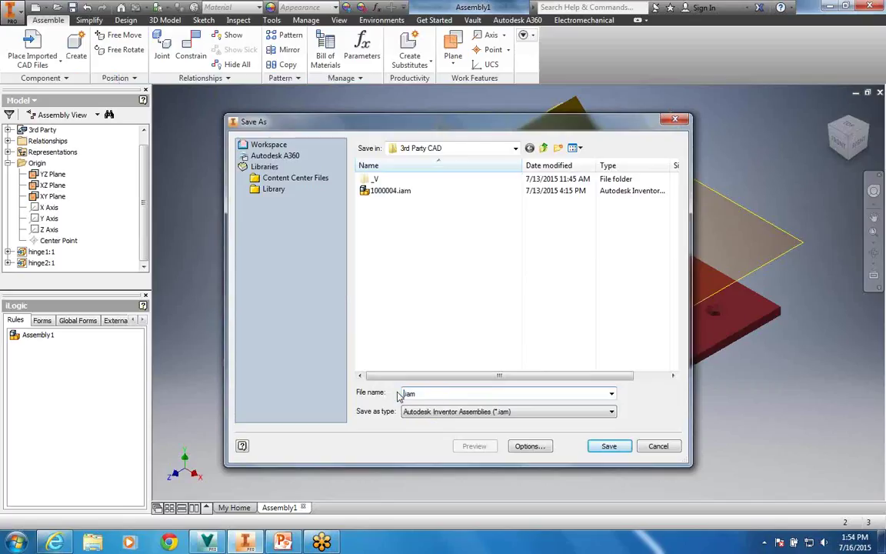
{"action": "type", "text": "4"}
{"action": "type", "text": "HingeAssy"}
{"action": "left_click", "coordinate": [609, 446]}
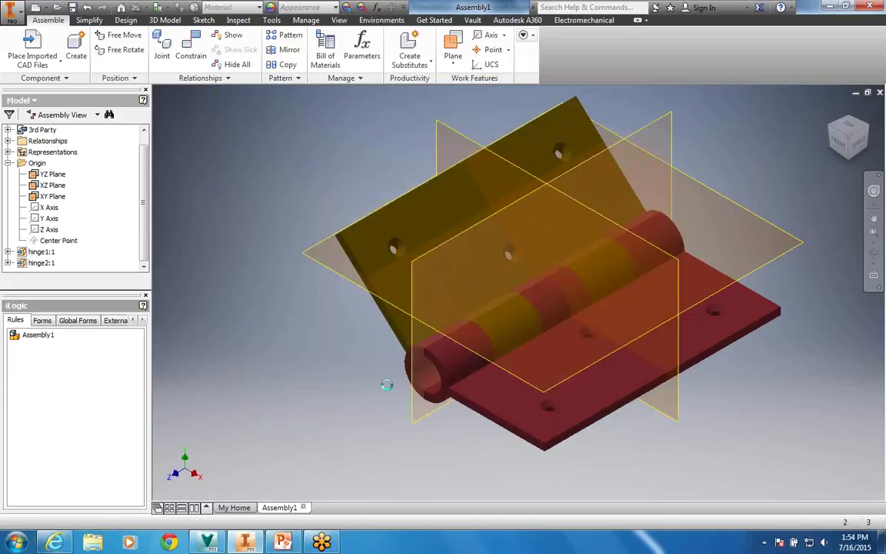
Step: Check HingeAssy.iam and its two hinge parts into the vault with the comment "assembly from vendor using Creo parts"
{"action": "left_click", "coordinate": [27, 101]}
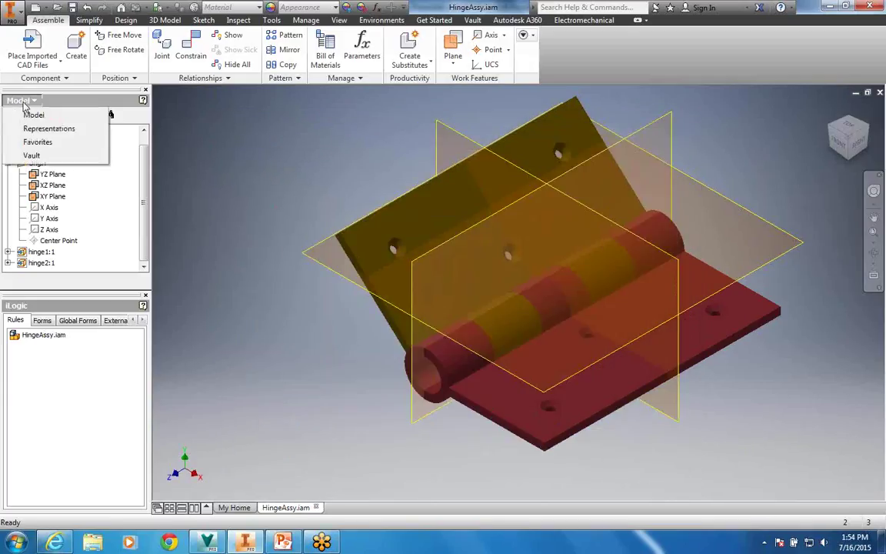
{"action": "left_click", "coordinate": [32, 156]}
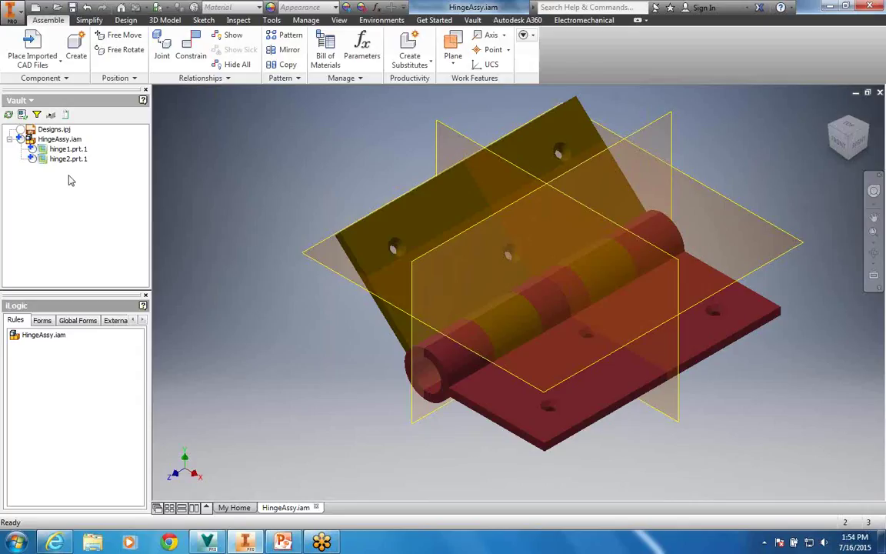
{"action": "left_click", "coordinate": [48, 140]}
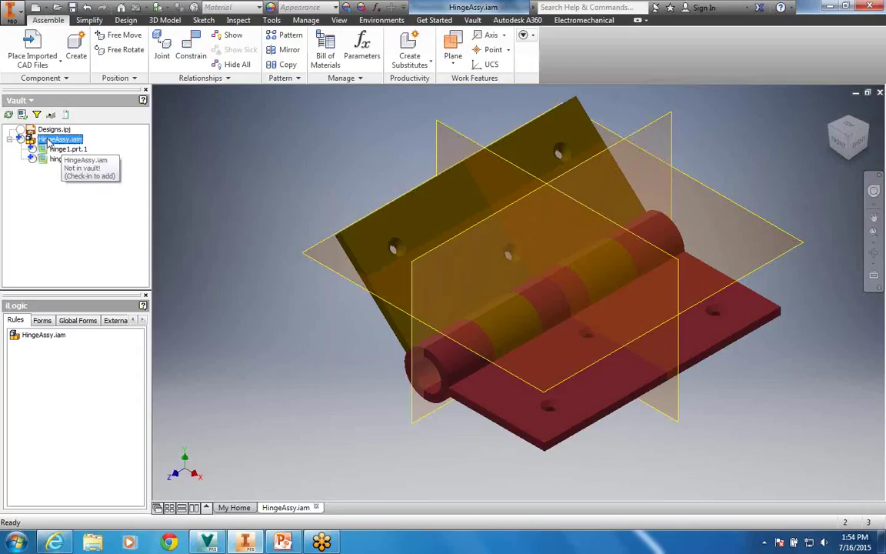
{"action": "right_click", "coordinate": [48, 140]}
{"action": "left_click", "coordinate": [92, 197]}
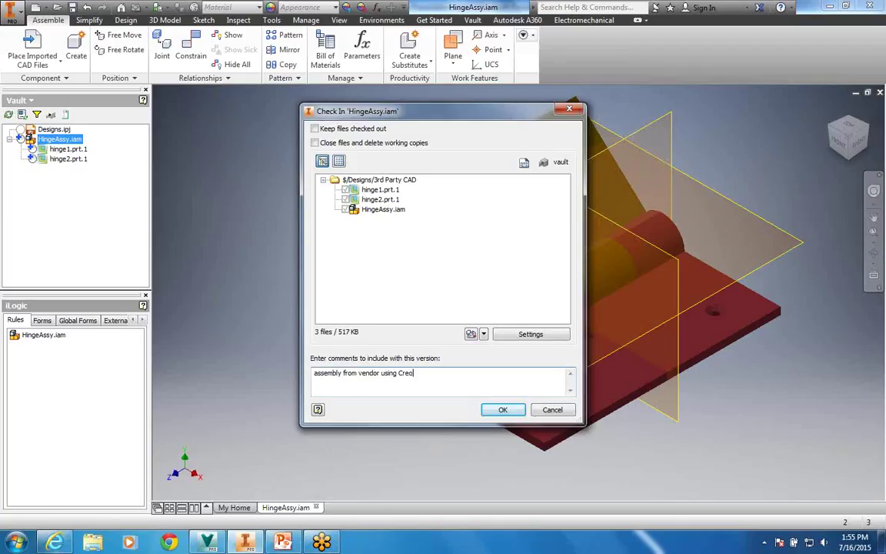
{"action": "left_click", "coordinate": [496, 410]}
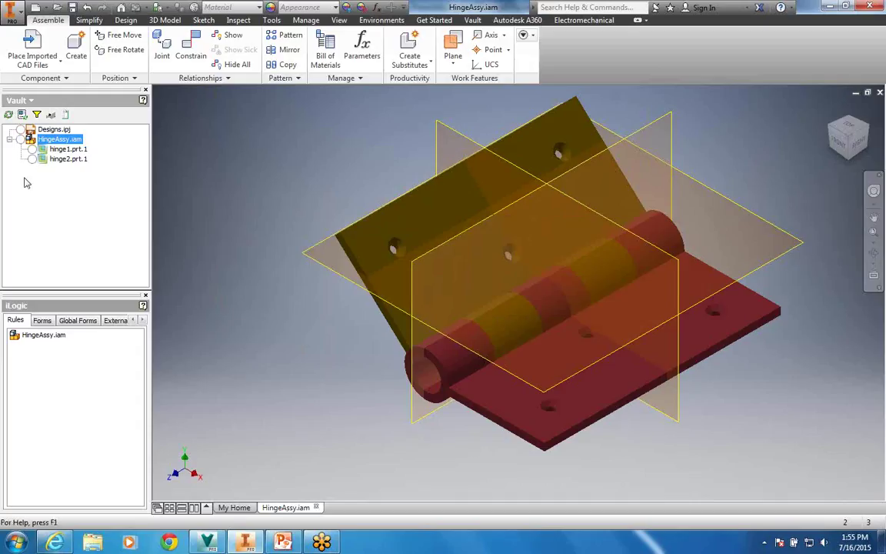
Step: Switch to Autodesk Vault Professional and open the 3rd Party CAD folder under Designs
{"action": "mouse_move", "coordinate": [29, 145]}
{"action": "mouse_move", "coordinate": [213, 543]}
{"action": "left_click", "coordinate": [190, 486]}
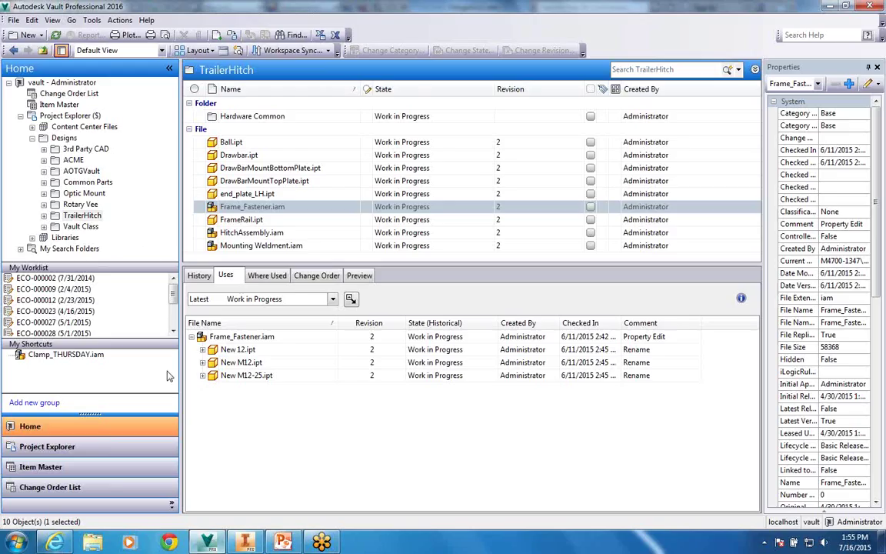
{"action": "left_click", "coordinate": [75, 150]}
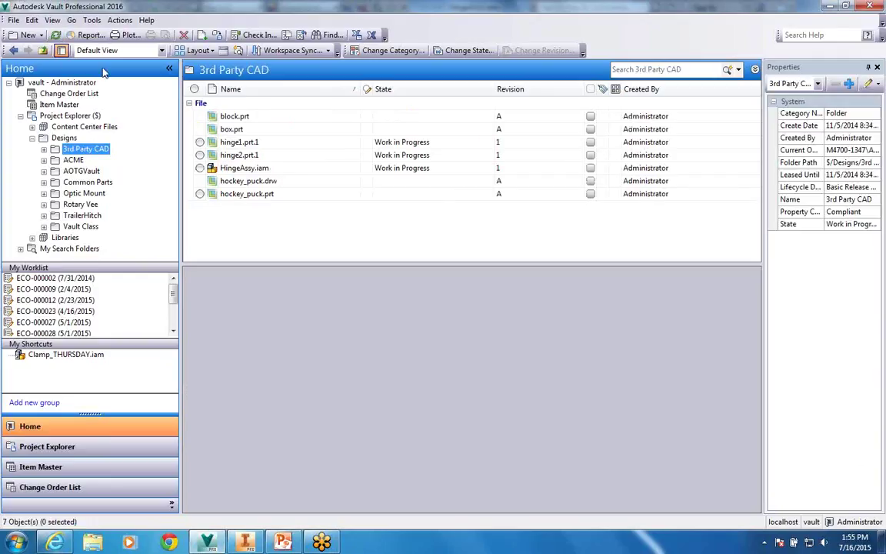
Step: Examine where hinge2.prt.1 is used and which files HingeAssy.iam uses
{"action": "left_click", "coordinate": [206, 141]}
{"action": "left_click", "coordinate": [213, 154]}
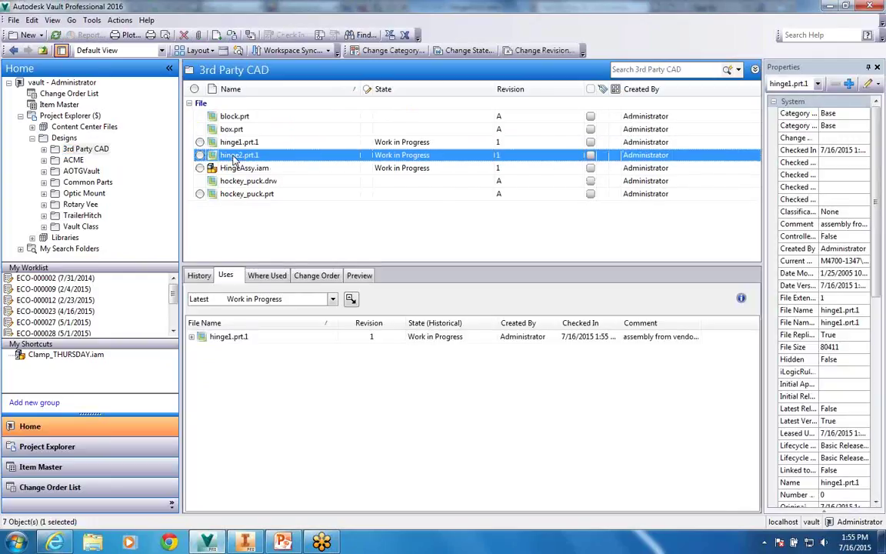
{"action": "left_click", "coordinate": [265, 278]}
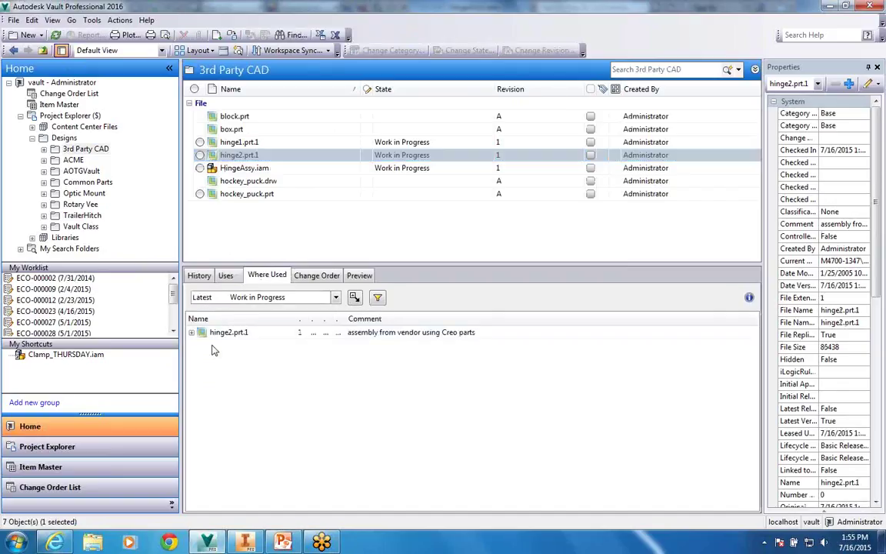
{"action": "left_click", "coordinate": [192, 331]}
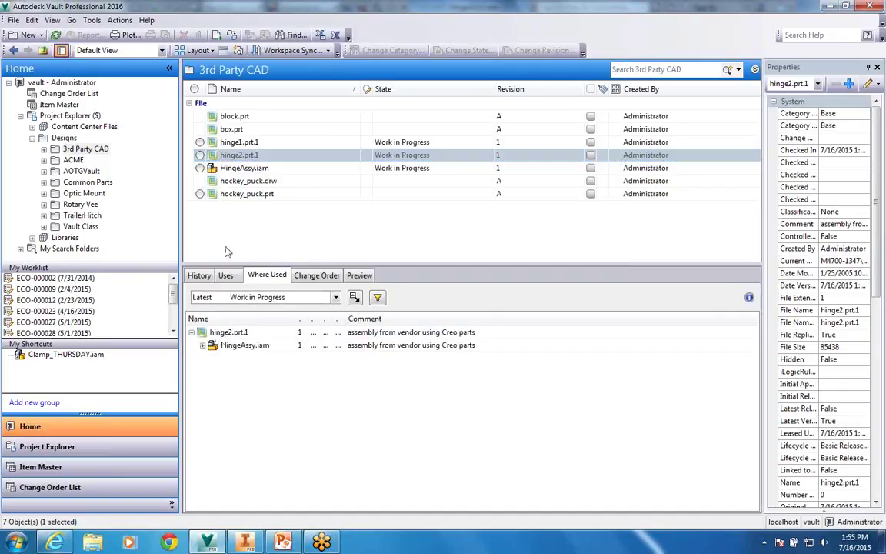
{"action": "left_click", "coordinate": [204, 168]}
{"action": "left_click", "coordinate": [225, 276]}
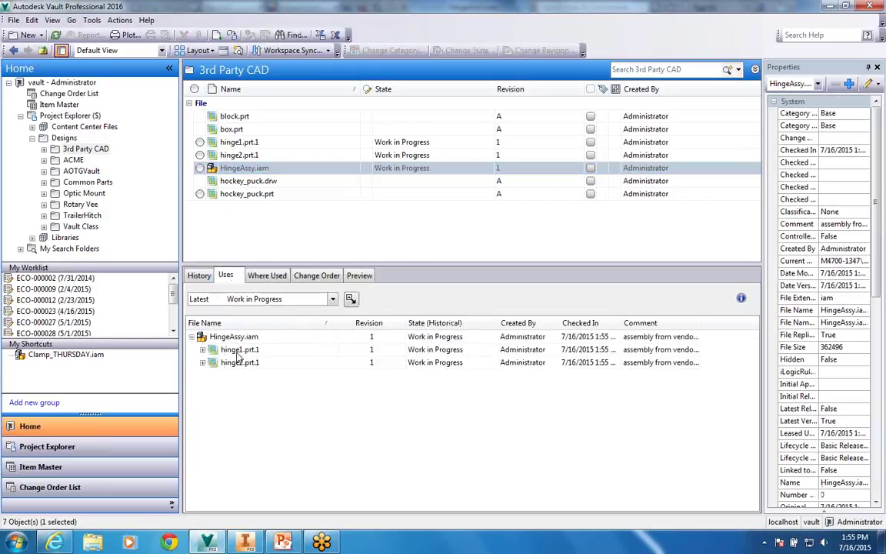
Step: Check out HingeAssy.iam together with hinge1.prt.1 and hinge2.prt.1
{"action": "right_click", "coordinate": [231, 170]}
{"action": "left_click", "coordinate": [258, 273]}
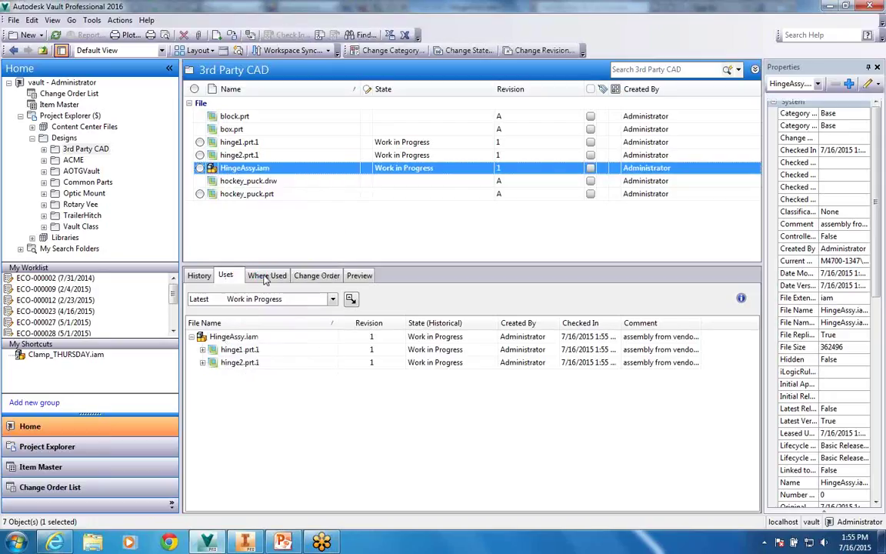
{"action": "left_click", "coordinate": [231, 146], "text": "shift"}
{"action": "right_click", "coordinate": [235, 146]}
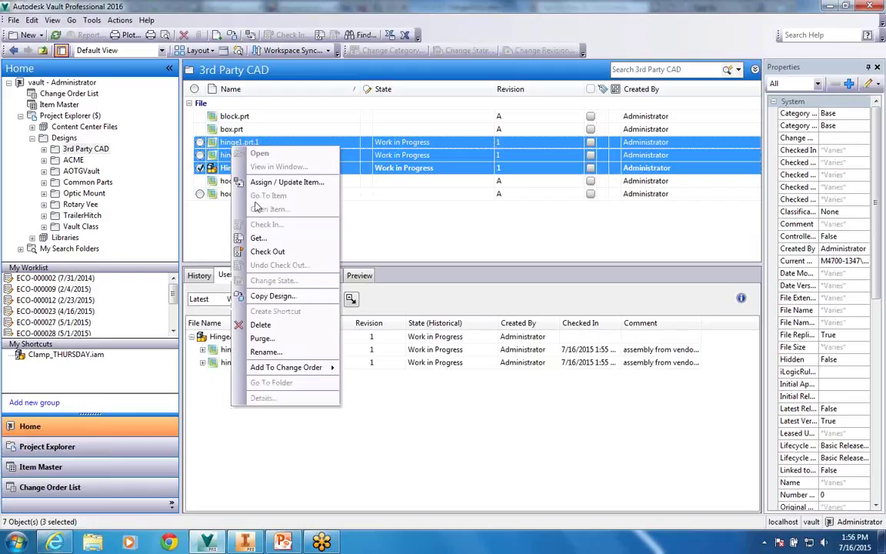
{"action": "left_click", "coordinate": [263, 251]}
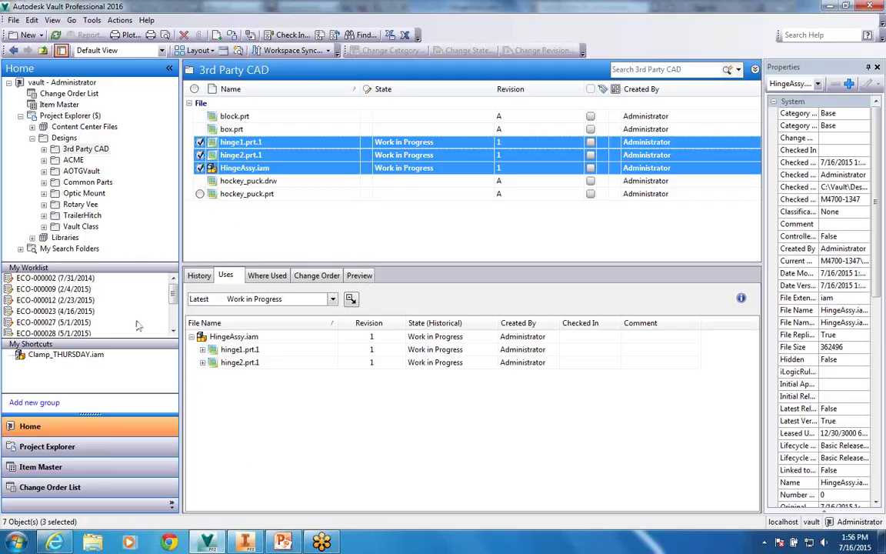
Step: Open the TrailerHitch folder and expand the list of files that Frame_Fastener.iam uses
{"action": "left_click", "coordinate": [81, 215]}
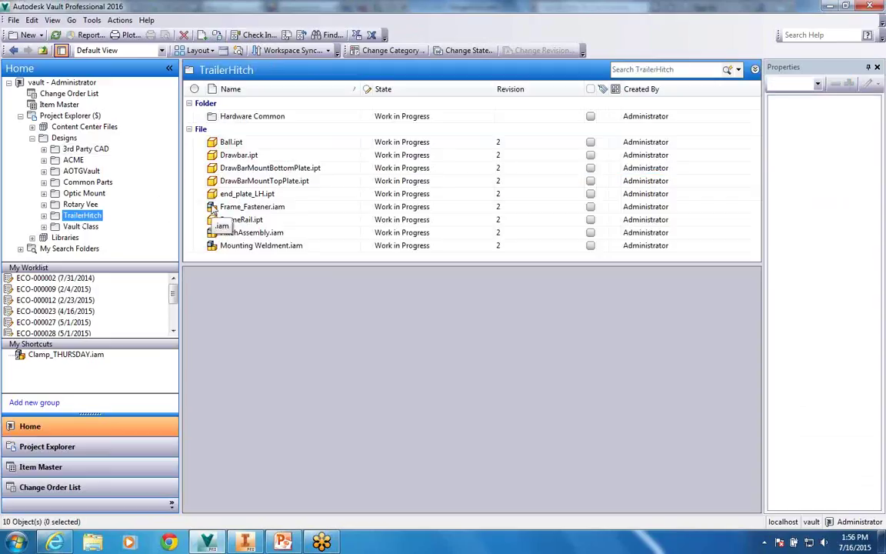
{"action": "left_click", "coordinate": [241, 209]}
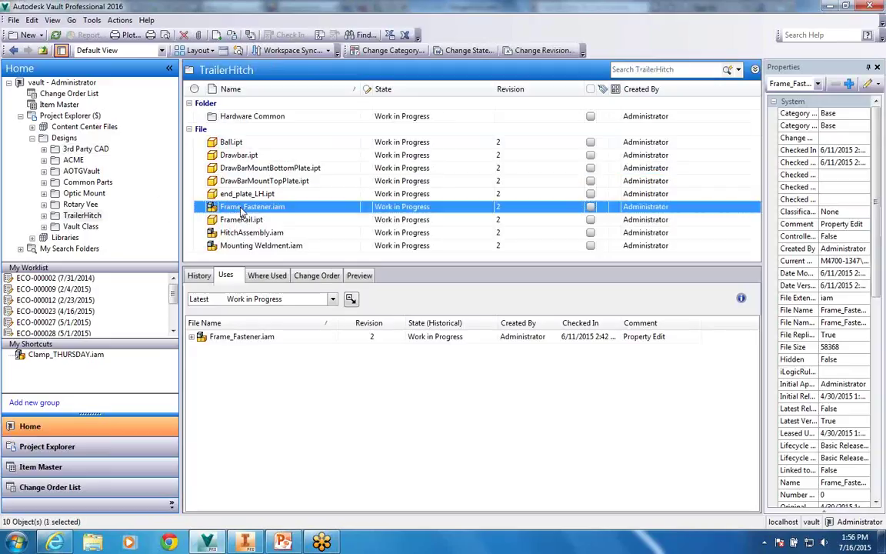
{"action": "left_click", "coordinate": [192, 337]}
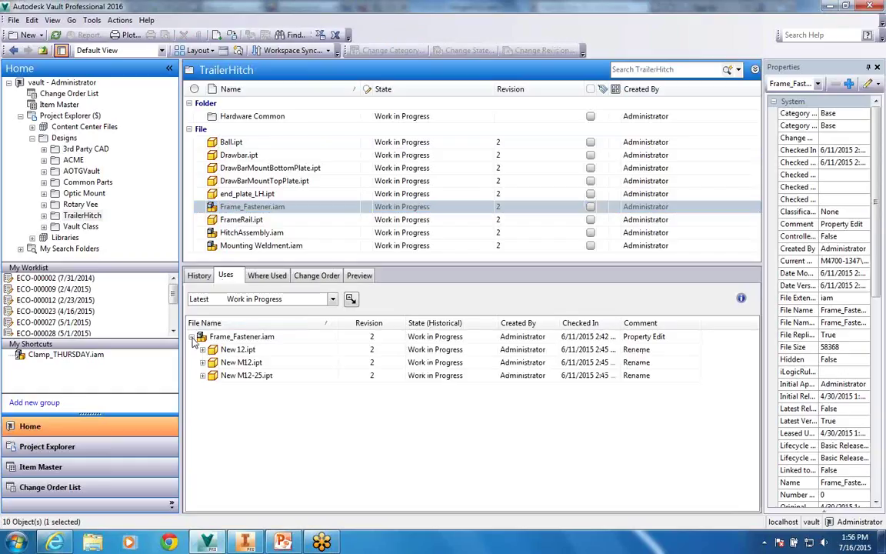
Step: Start Copy Design for Frame_Fastener.iam and move its window fully into view
{"action": "left_click", "coordinate": [241, 209]}
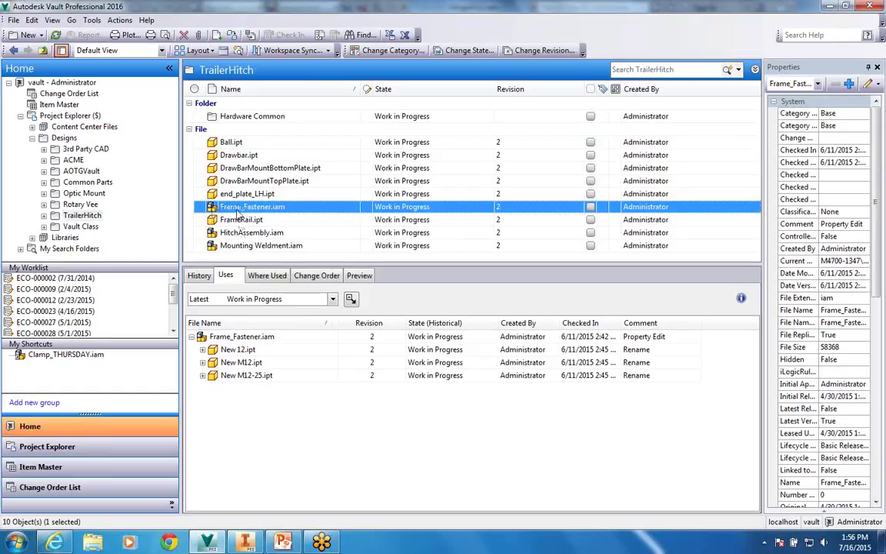
{"action": "right_click", "coordinate": [240, 212]}
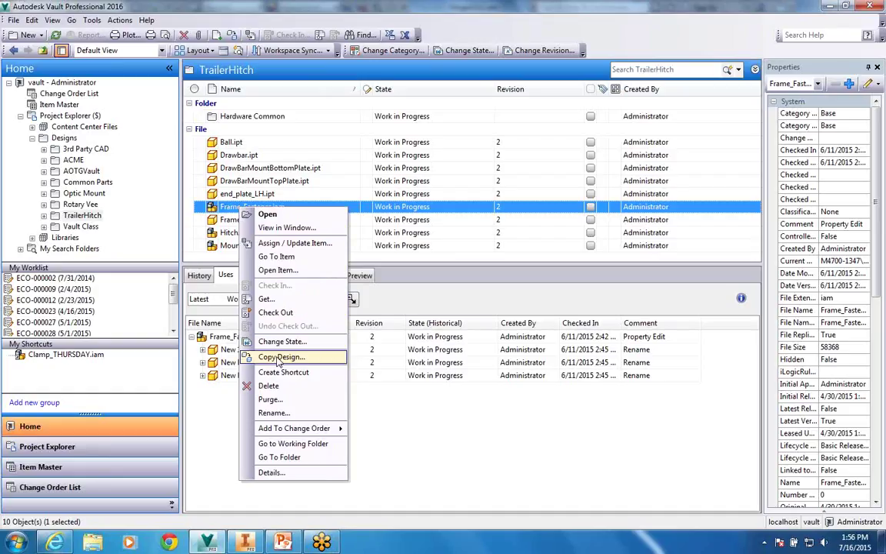
{"action": "left_click", "coordinate": [275, 357]}
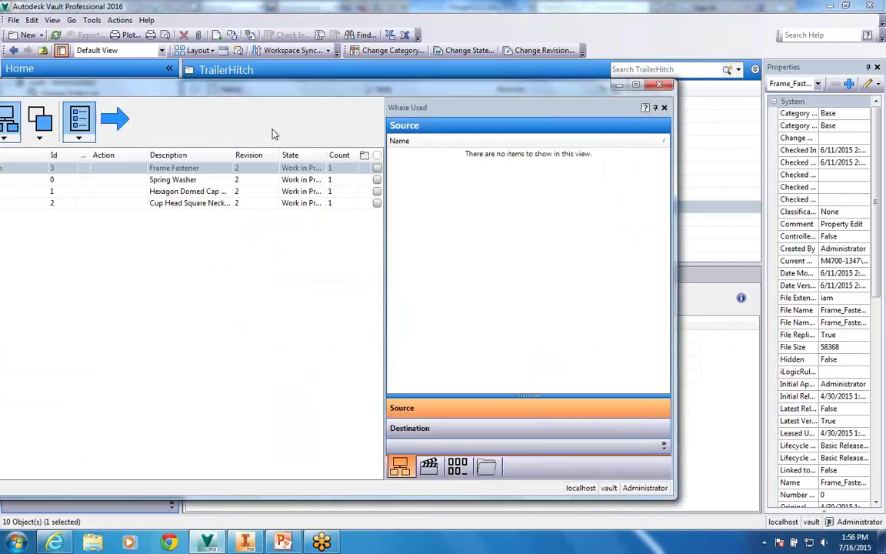
{"action": "left_click_drag", "start_coordinate": [269, 91], "coordinate": [419, 76]}
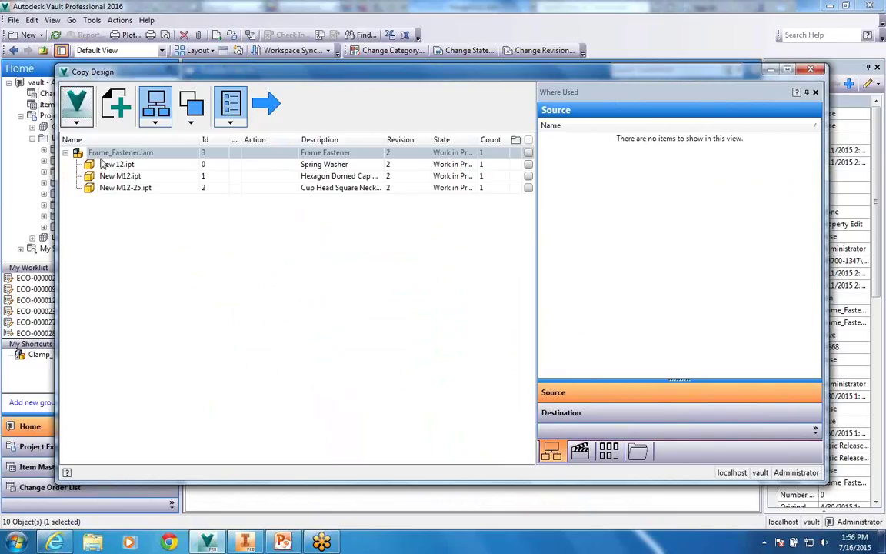
Step: Add Mounting Weldment.iam from the TrailerHitch folder to the copy design
{"action": "left_click", "coordinate": [117, 108]}
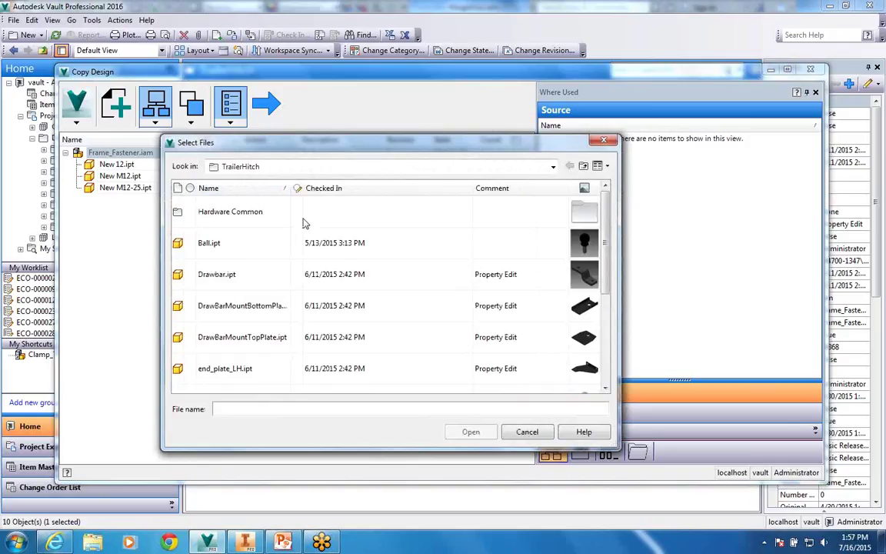
{"action": "left_click", "coordinate": [253, 276]}
{"action": "scroll", "coordinate": [252, 280], "scroll_direction": "down", "scroll_amount": 2}
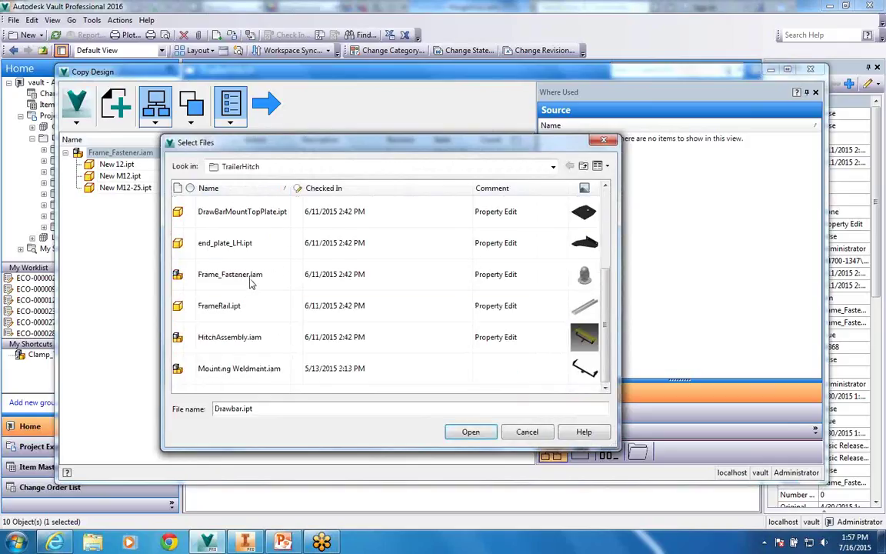
{"action": "left_click", "coordinate": [246, 369]}
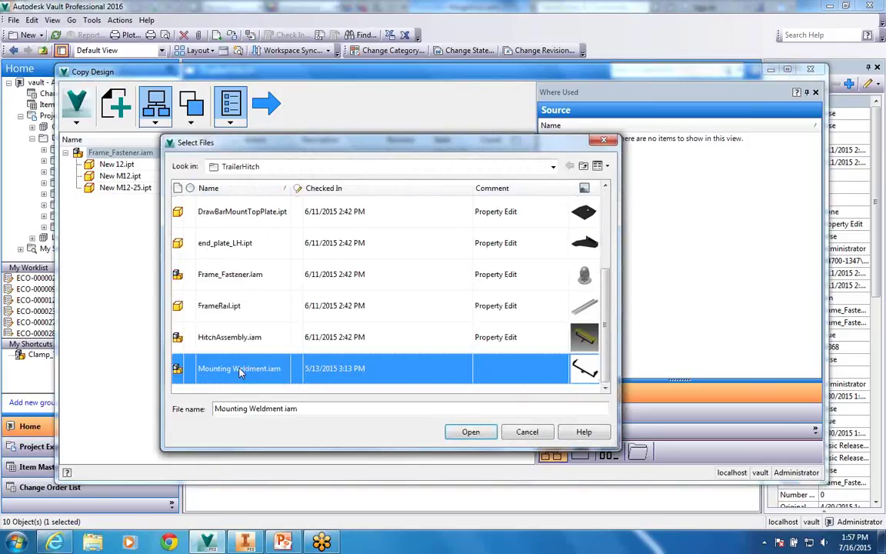
{"action": "left_click", "coordinate": [468, 430]}
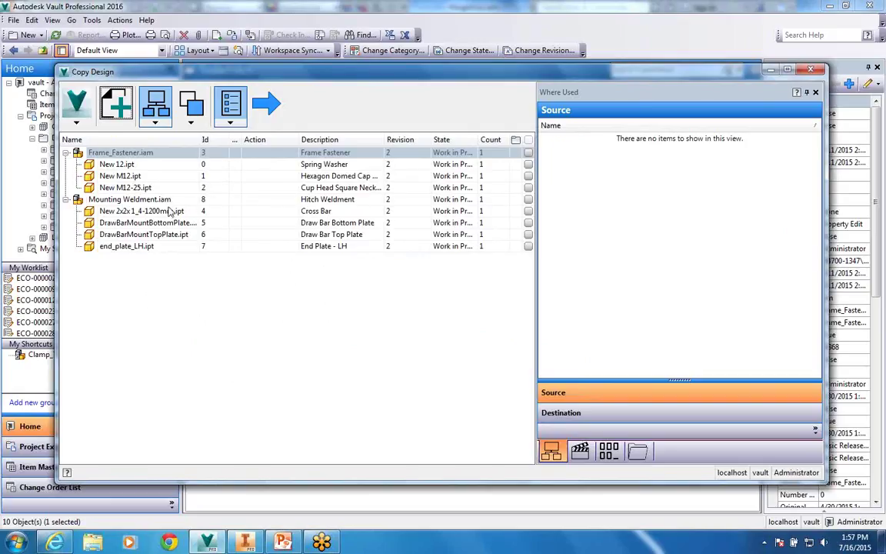
Step: Make Sequential a shown and the default numbering scheme, and display the numbering settings for the copy
{"action": "left_click", "coordinate": [76, 124]}
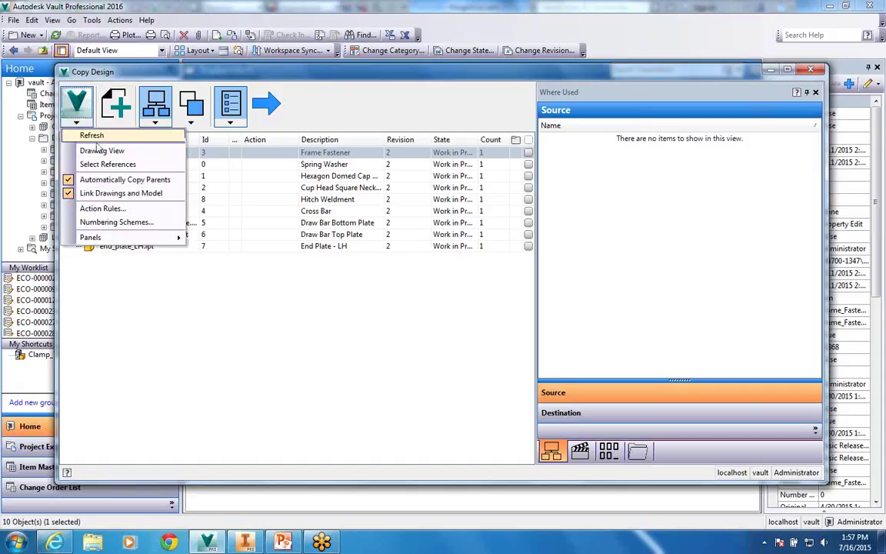
{"action": "left_click", "coordinate": [117, 222]}
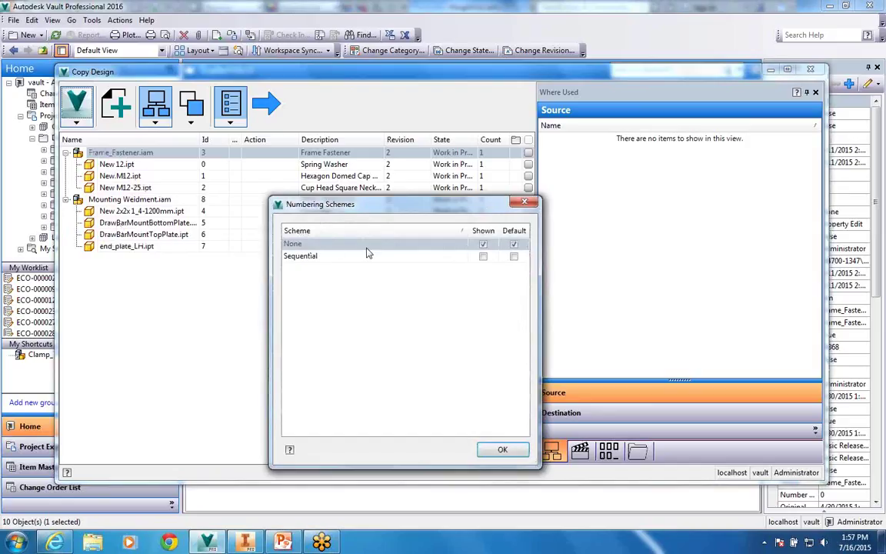
{"action": "left_click", "coordinate": [514, 257]}
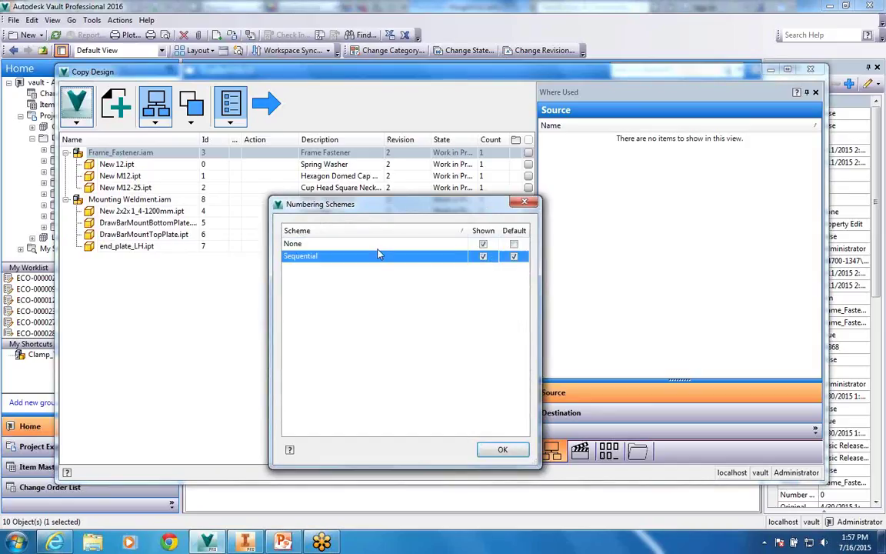
{"action": "left_click", "coordinate": [502, 449]}
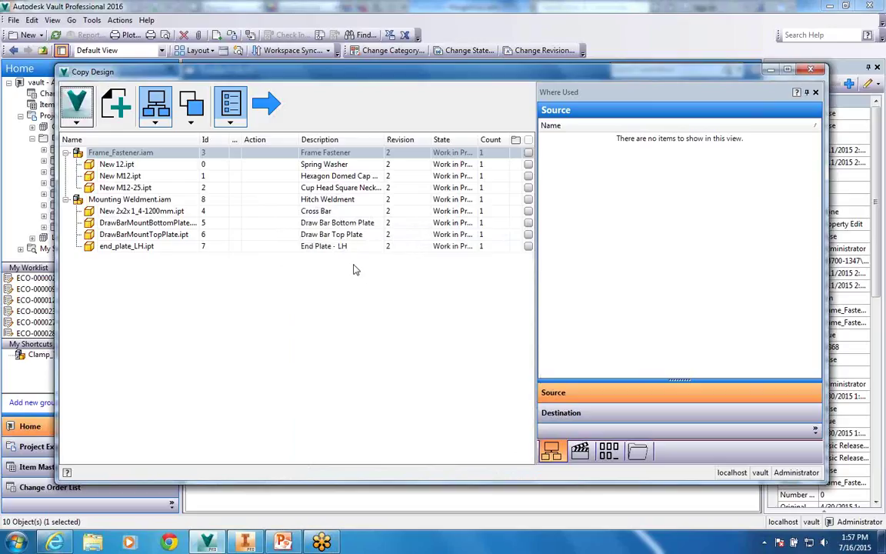
{"action": "left_click", "coordinate": [144, 157]}
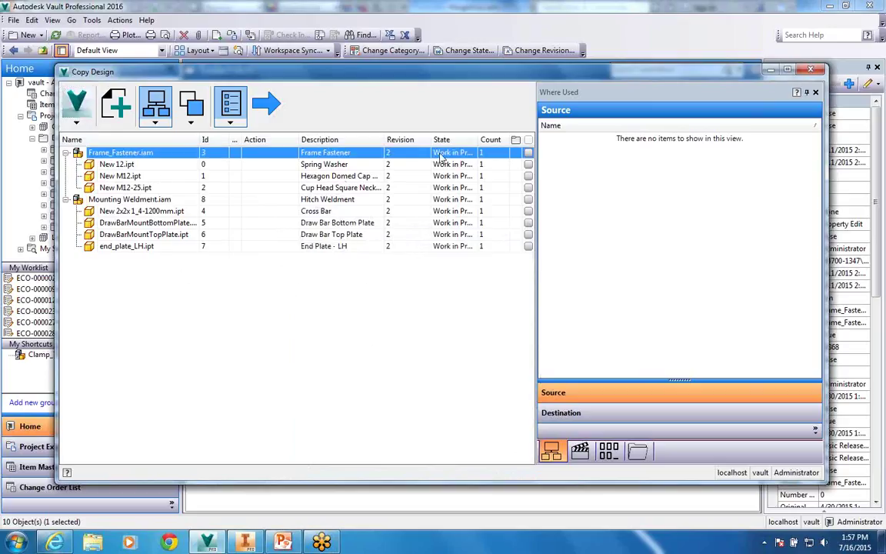
{"action": "left_click", "coordinate": [608, 450]}
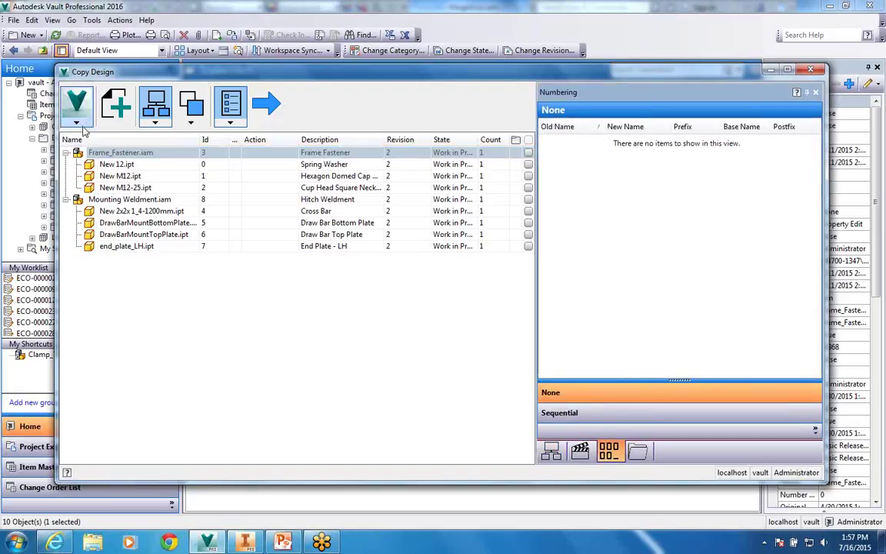
Step: Set Frame_Fastener.iam to be copied to a new folder named Trailer Hitch 2.0 inside the TrailerHitch folder
{"action": "right_click", "coordinate": [146, 153]}
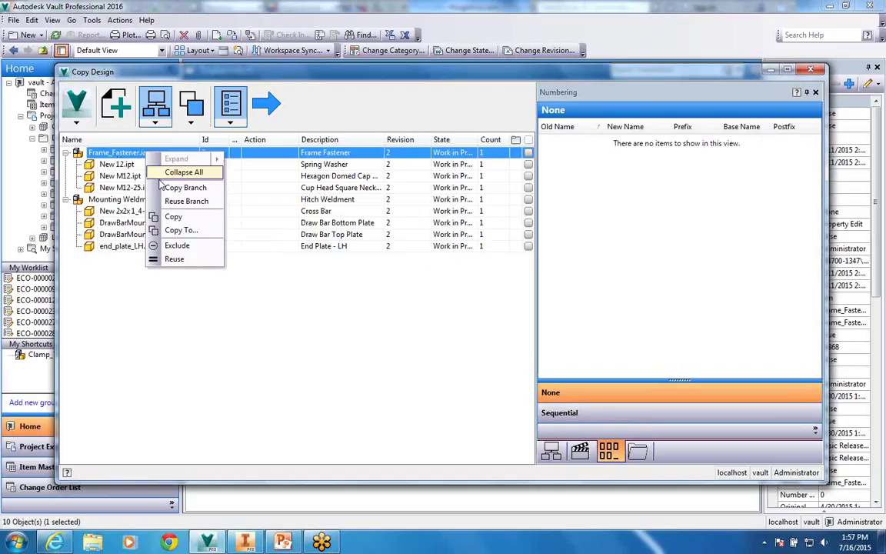
{"action": "left_click", "coordinate": [181, 231]}
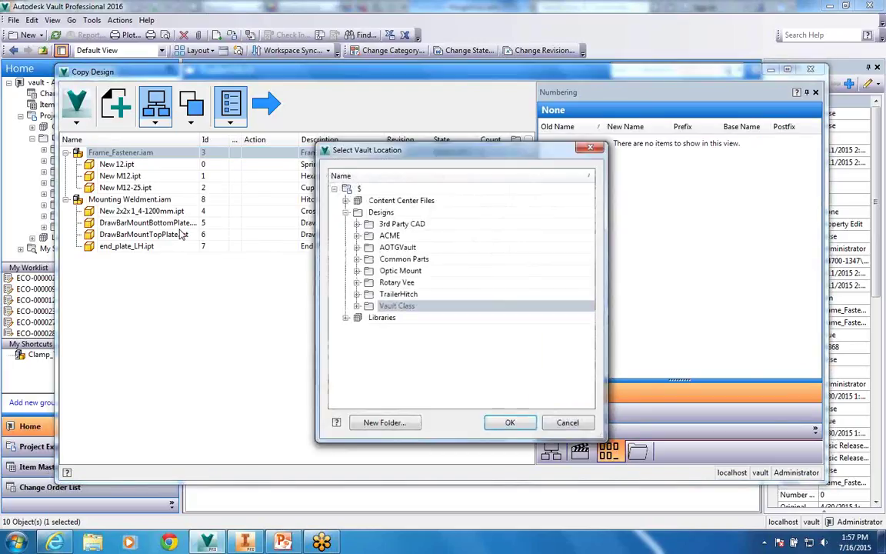
{"action": "double_click", "coordinate": [388, 294]}
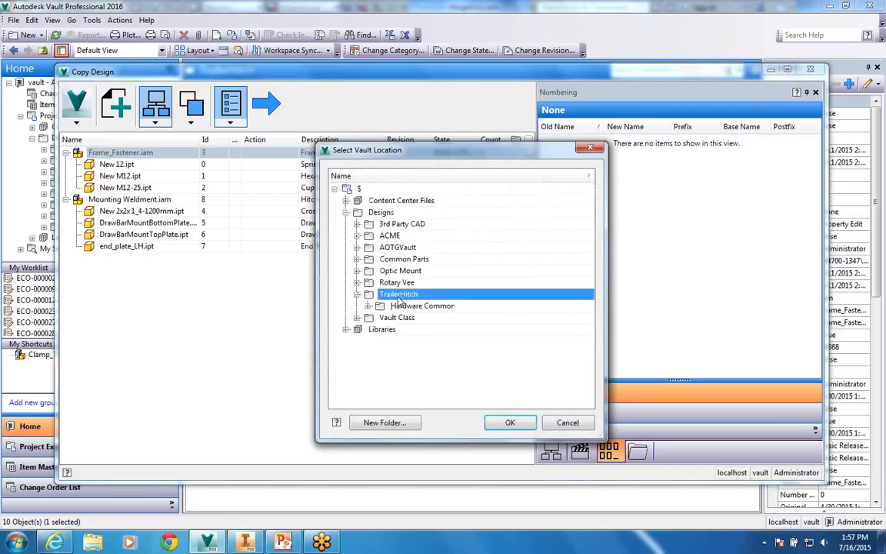
{"action": "left_click", "coordinate": [377, 423]}
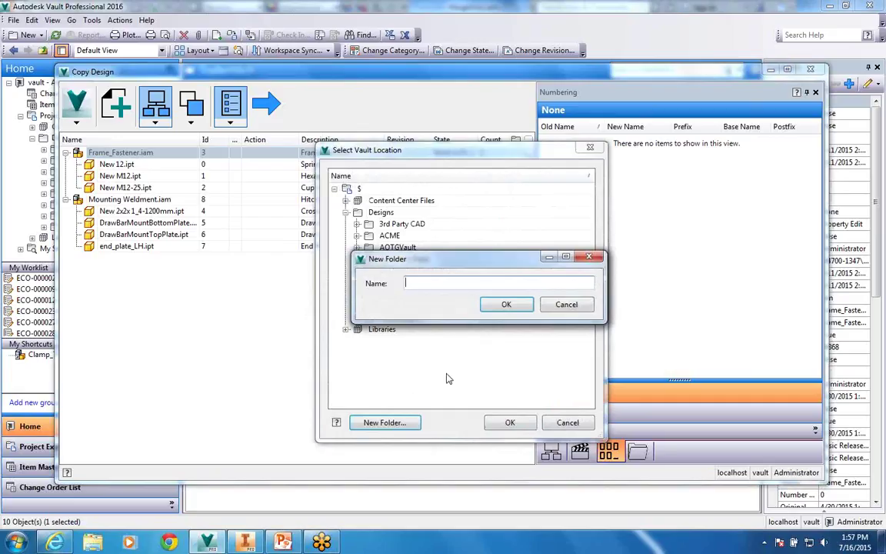
{"action": "type", "text": "Trailer Hitch 2.0"}
{"action": "left_click", "coordinate": [506, 305]}
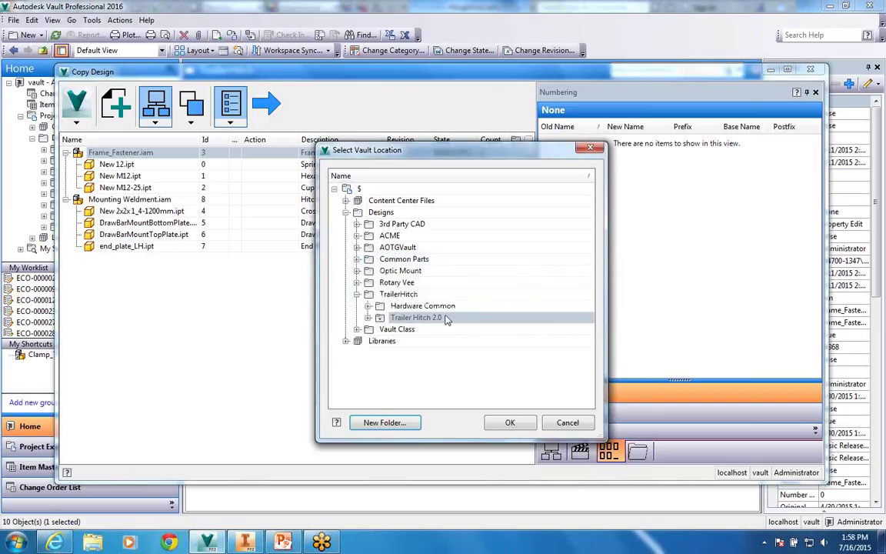
{"action": "left_click", "coordinate": [510, 423]}
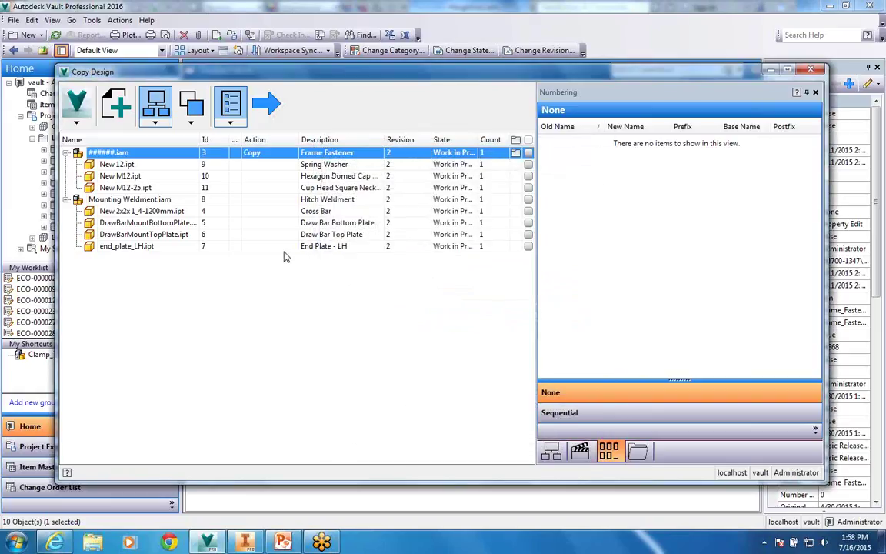
Step: Set New 12.ipt and New M12.ipt under the Frame Fastener assembly to be copied to the Hardware Common folder
{"action": "left_click", "coordinate": [117, 164]}
{"action": "left_click", "coordinate": [120, 187], "text": "shift"}
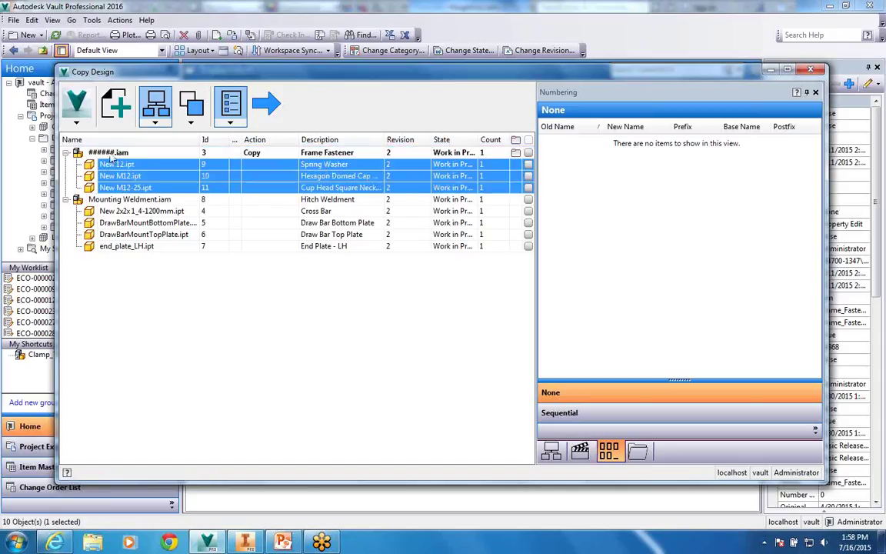
{"action": "left_click", "coordinate": [119, 175]}
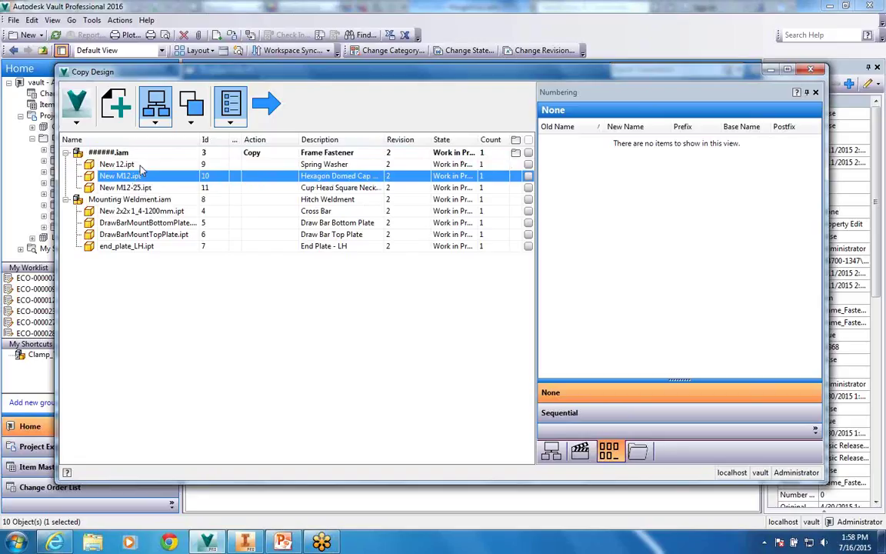
{"action": "left_click", "coordinate": [140, 166], "text": "ctrl"}
{"action": "right_click", "coordinate": [140, 168]}
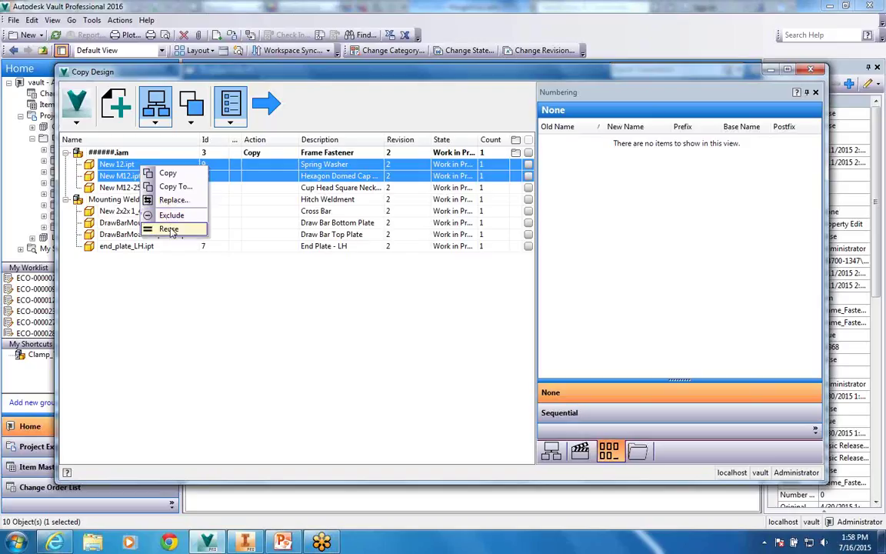
{"action": "key", "text": "Escape"}
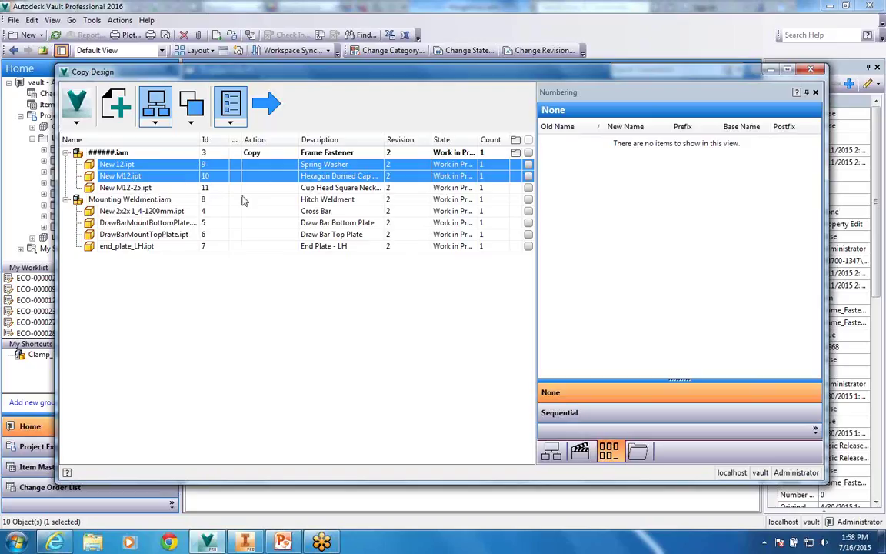
{"action": "right_click", "coordinate": [158, 179]}
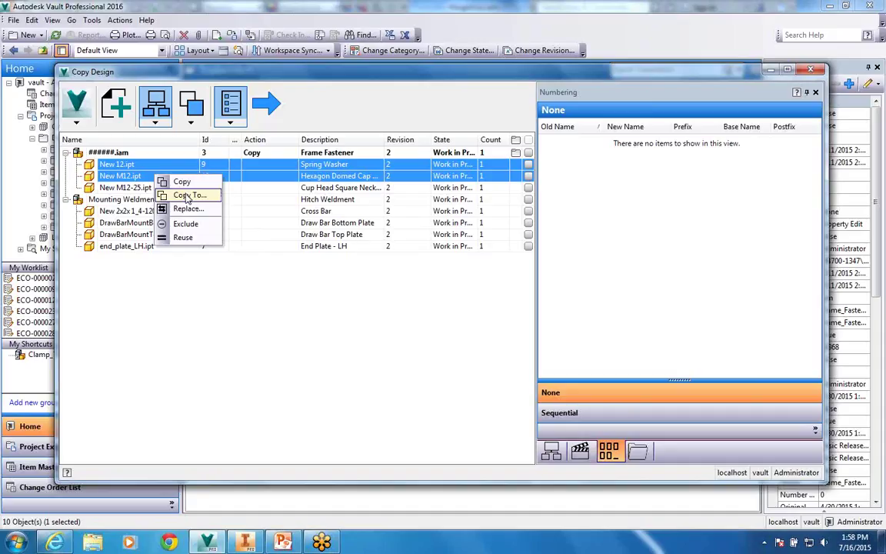
{"action": "left_click", "coordinate": [188, 195]}
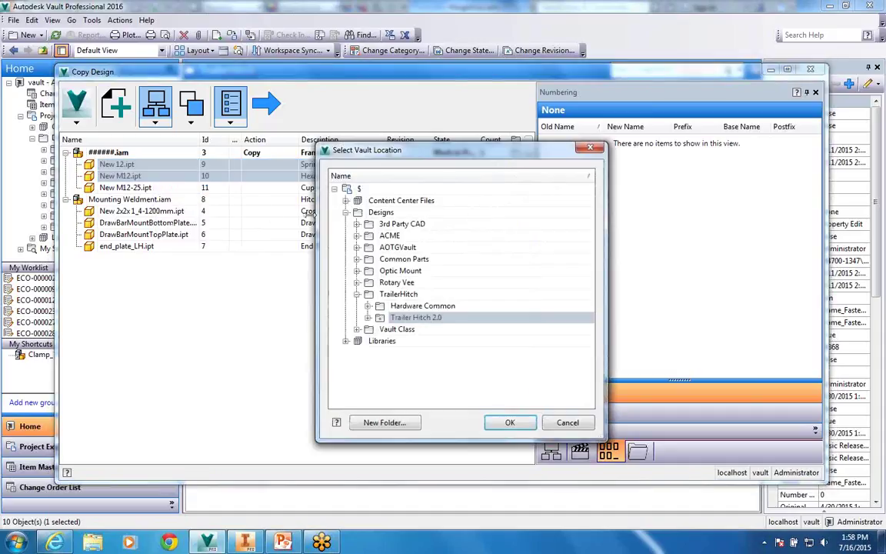
{"action": "left_click", "coordinate": [410, 307]}
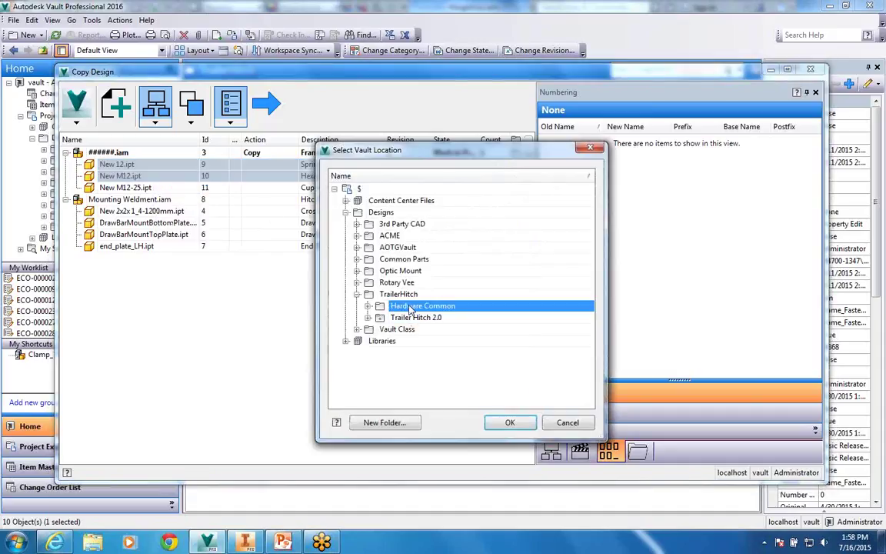
{"action": "left_click", "coordinate": [510, 423]}
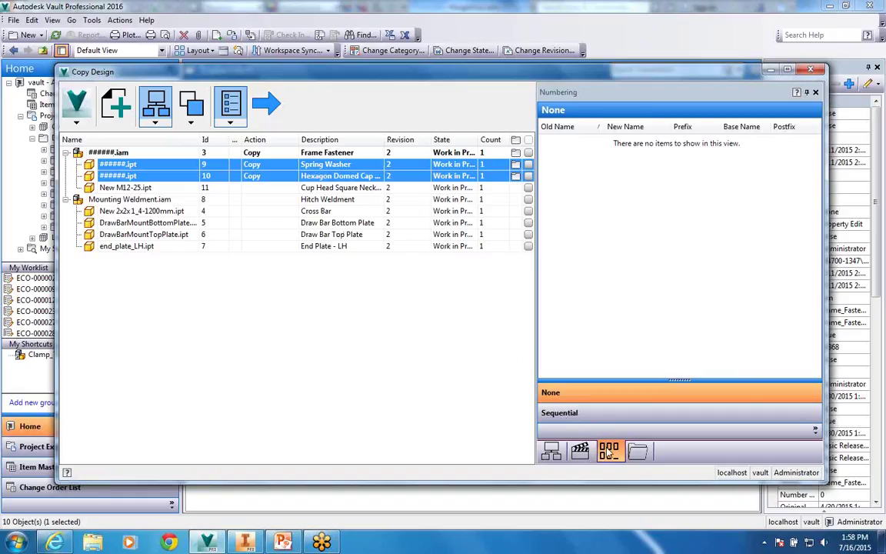
Step: Check where DrawBarMountBottomPlate.ipt is used, and display the folders involved in the copy
{"action": "left_click", "coordinate": [546, 455]}
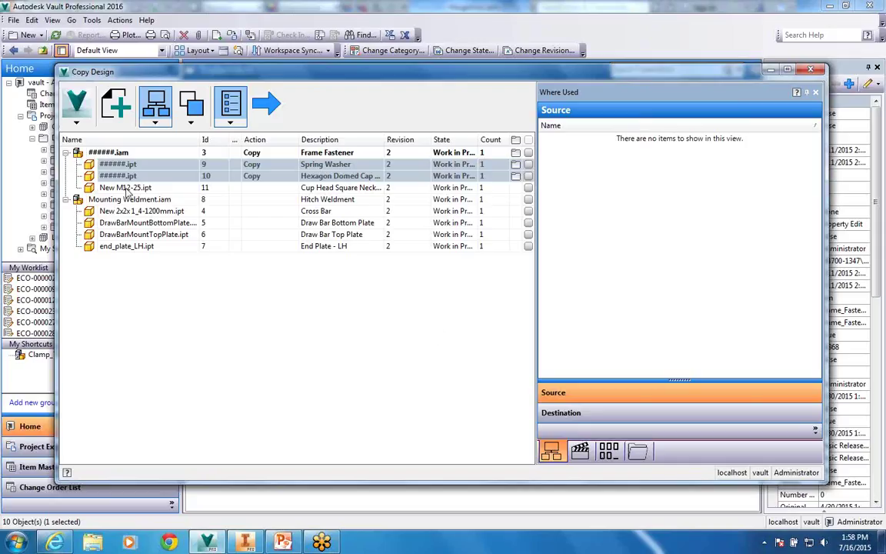
{"action": "left_click", "coordinate": [117, 223]}
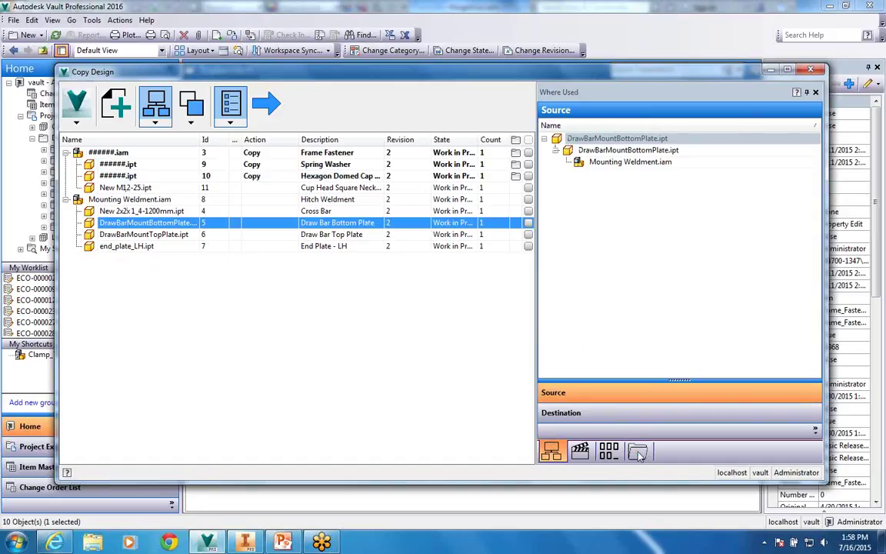
{"action": "left_click", "coordinate": [602, 413]}
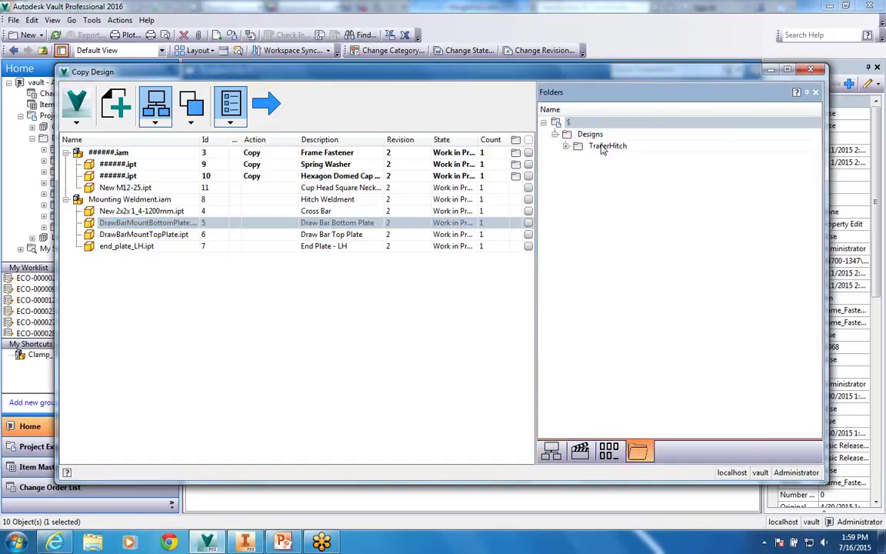
Step: Look over the Frame Fastener rows and inspect the options for including attachments and library files
{"action": "left_click", "coordinate": [204, 163]}
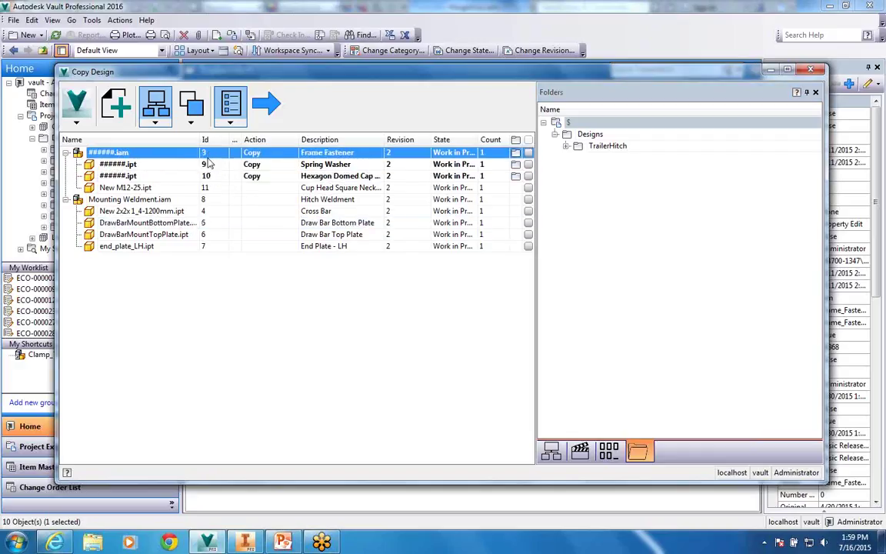
{"action": "left_click", "coordinate": [180, 188]}
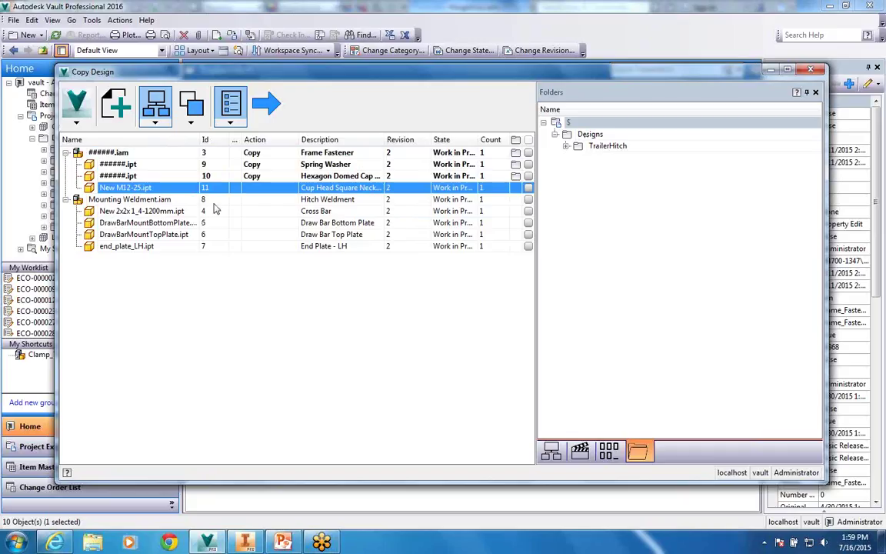
{"action": "left_click", "coordinate": [352, 176]}
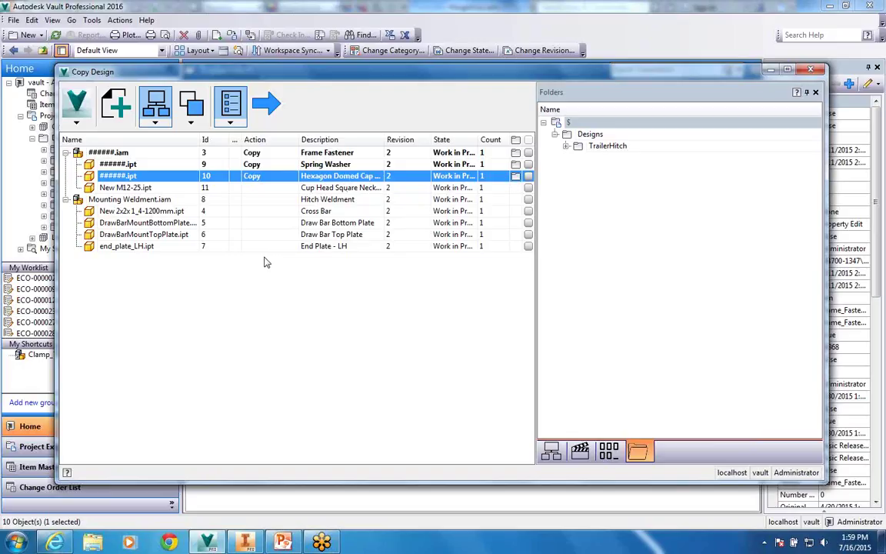
{"action": "left_click", "coordinate": [155, 122]}
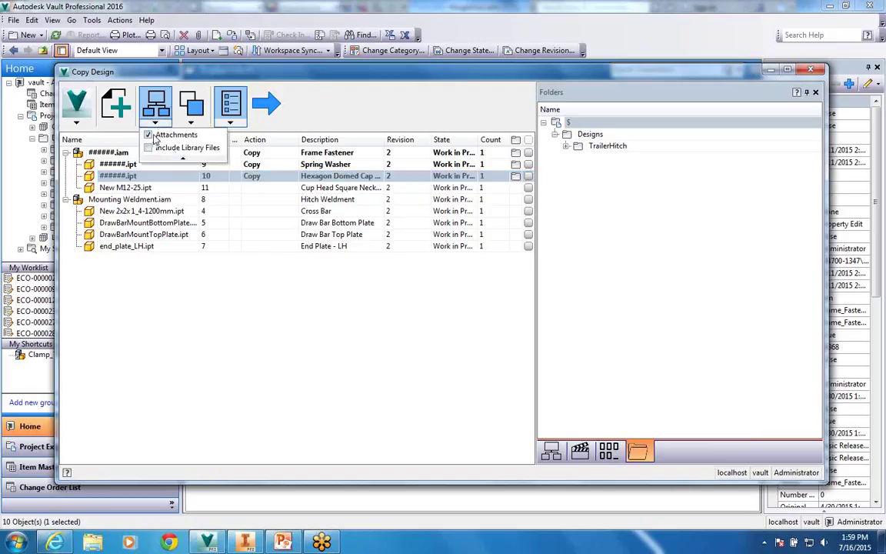
{"action": "left_click", "coordinate": [305, 119]}
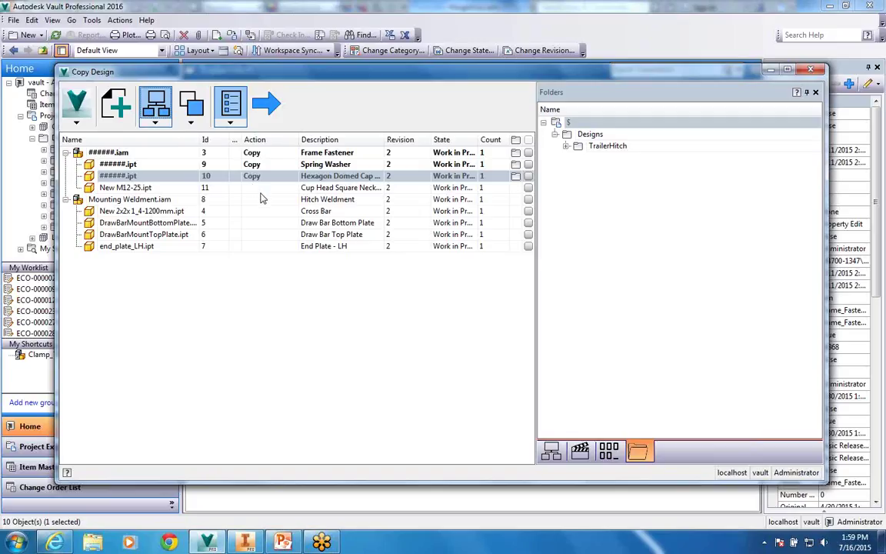
Step: Mark Mounting Weldment.iam for copying without choosing a different destination folder
{"action": "left_click", "coordinate": [165, 201]}
{"action": "right_click", "coordinate": [159, 200]}
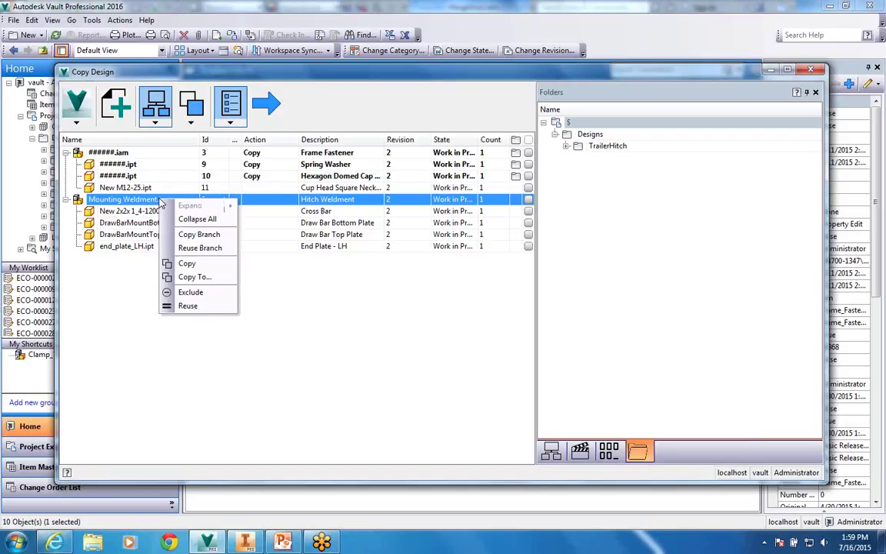
{"action": "left_click", "coordinate": [187, 264]}
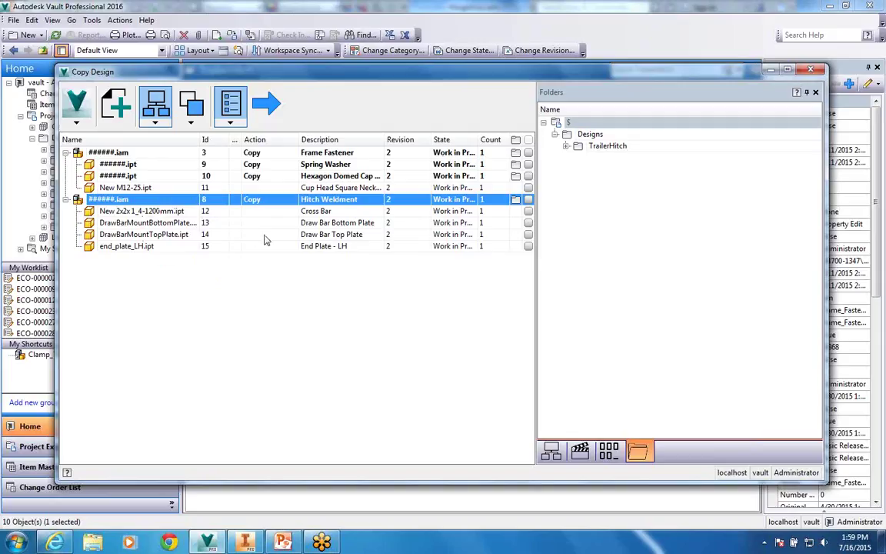
Step: Set end_plate_LH.ipt under the Mounting Weldment assembly to be copied to the Hardware Common folder
{"action": "left_click", "coordinate": [152, 247]}
{"action": "right_click", "coordinate": [151, 249]}
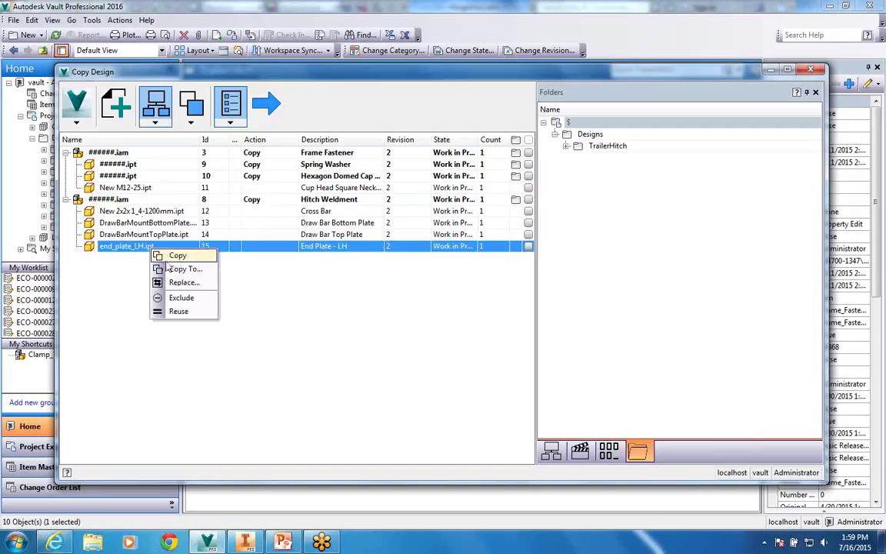
{"action": "left_click", "coordinate": [176, 271]}
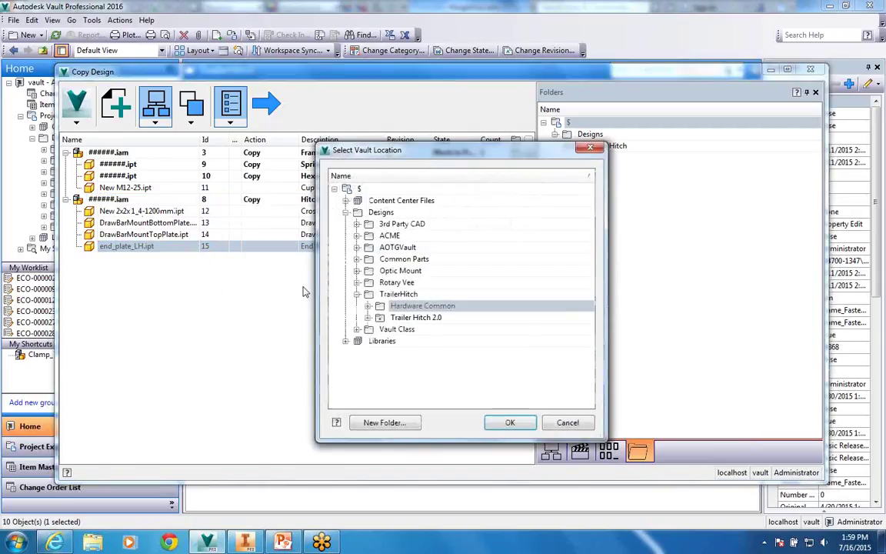
{"action": "left_click", "coordinate": [422, 306]}
{"action": "left_click", "coordinate": [509, 423]}
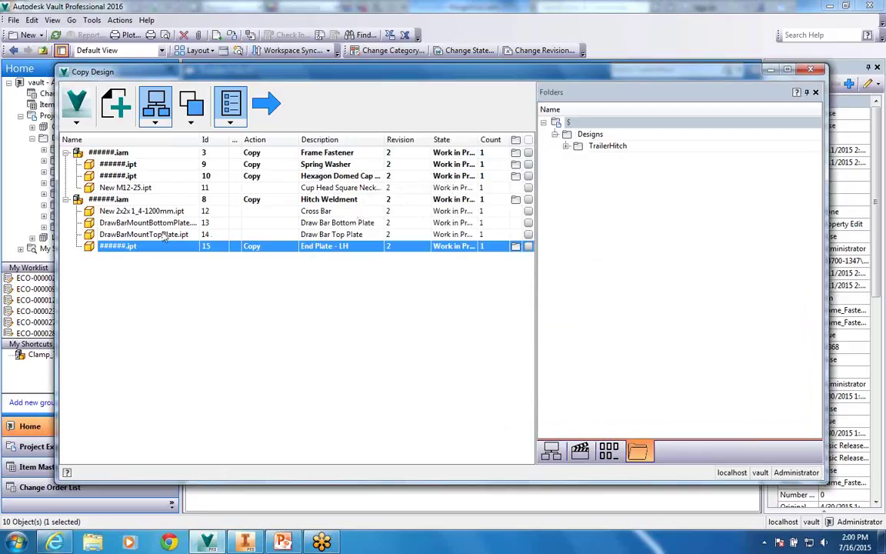
Step: Display the numbering settings, execute the design copy, and close the Copy Design window
{"action": "left_click", "coordinate": [608, 452]}
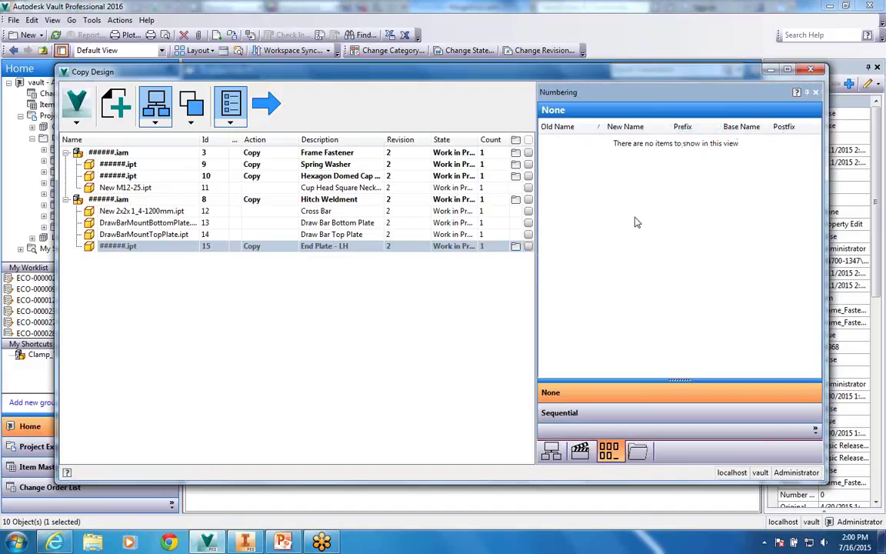
{"action": "left_click", "coordinate": [267, 107]}
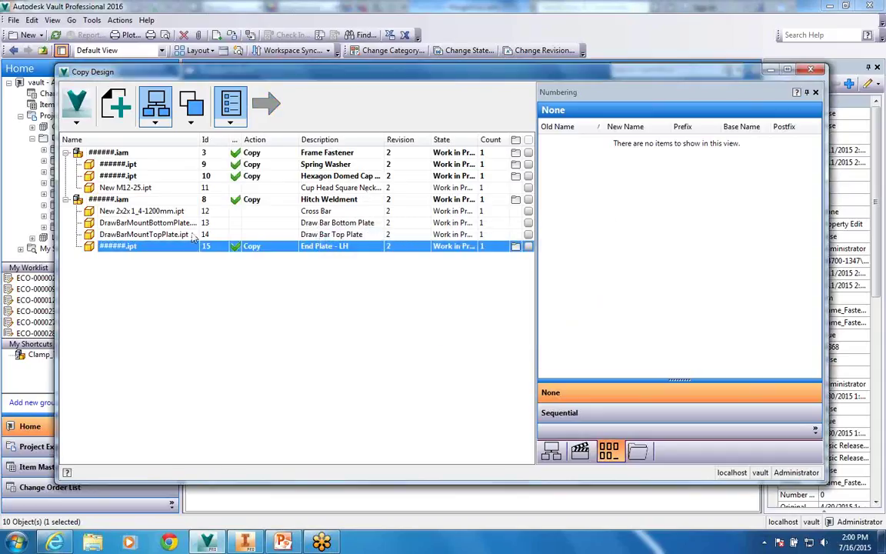
{"action": "left_click", "coordinate": [808, 70]}
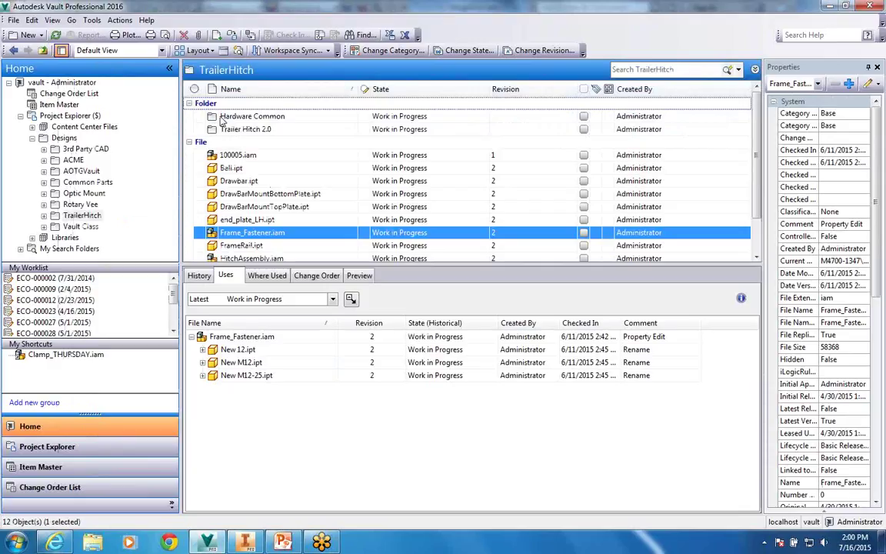
Step: Open the Trailer Hitch 2.0 folder and examine the parts that the copied assembly 100002.iam uses
{"action": "left_click", "coordinate": [225, 129]}
{"action": "double_click", "coordinate": [227, 130]}
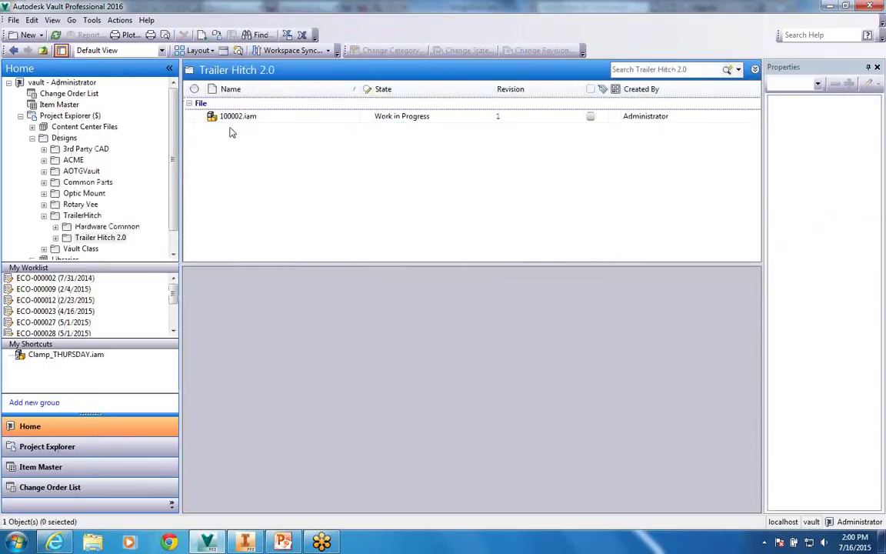
{"action": "left_click", "coordinate": [231, 116]}
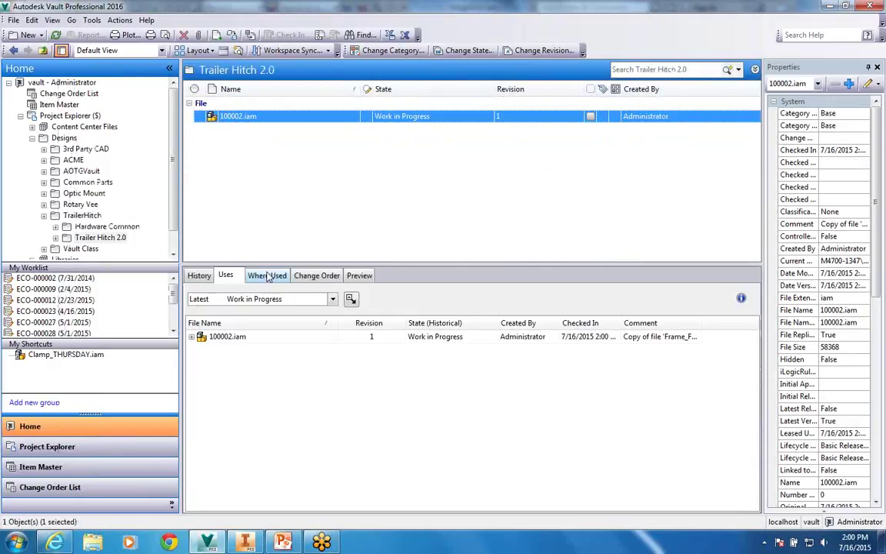
{"action": "left_click", "coordinate": [192, 337]}
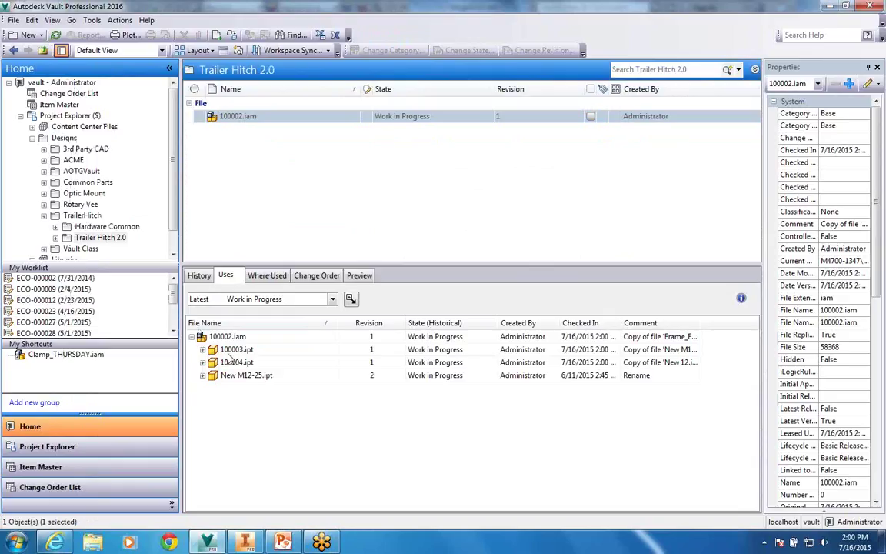
{"action": "key", "text": "Down"}
{"action": "key", "text": "Down"}
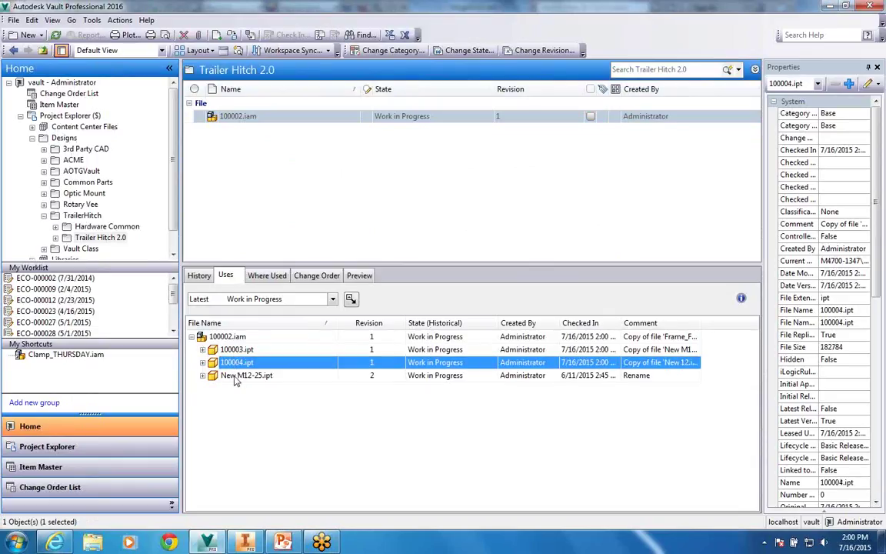
{"action": "left_click", "coordinate": [230, 351]}
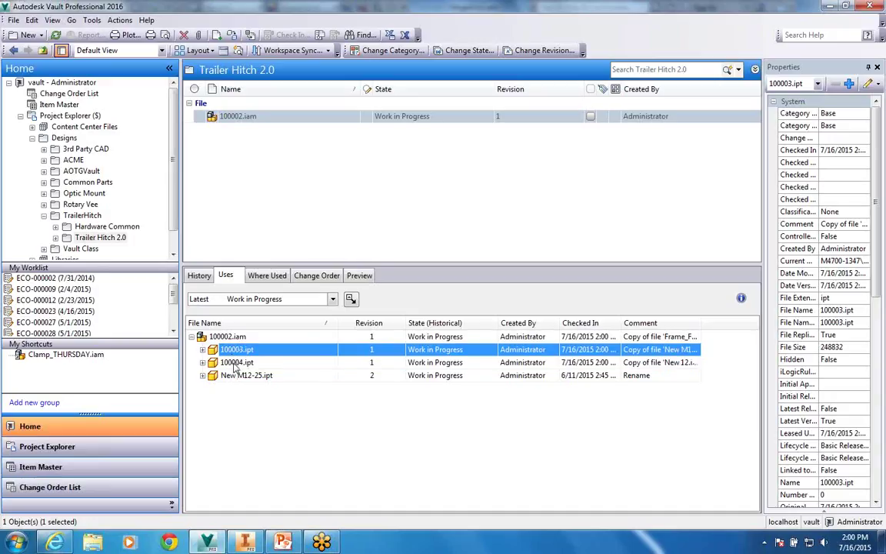
Step: Inspect the properties of 100004.ipt and New M12-25.ipt used by the copied assembly 100002.iam
{"action": "left_click", "coordinate": [235, 363]}
{"action": "left_click", "coordinate": [241, 376]}
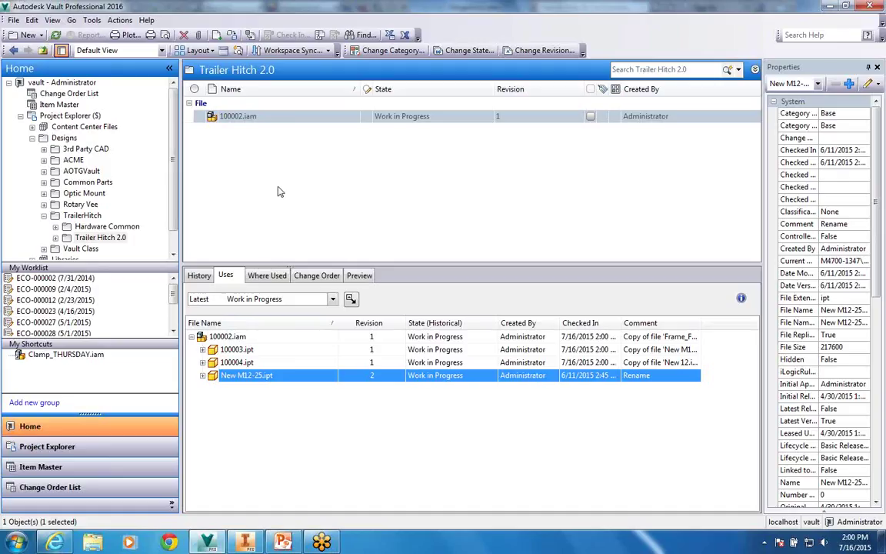
{"action": "mouse_move", "coordinate": [172, 200]}
{"action": "left_mouse_down"}
{"action": "mouse_move", "coordinate": [172, 220]}
{"action": "mouse_move", "coordinate": [174, 207]}
{"action": "left_mouse_up"}
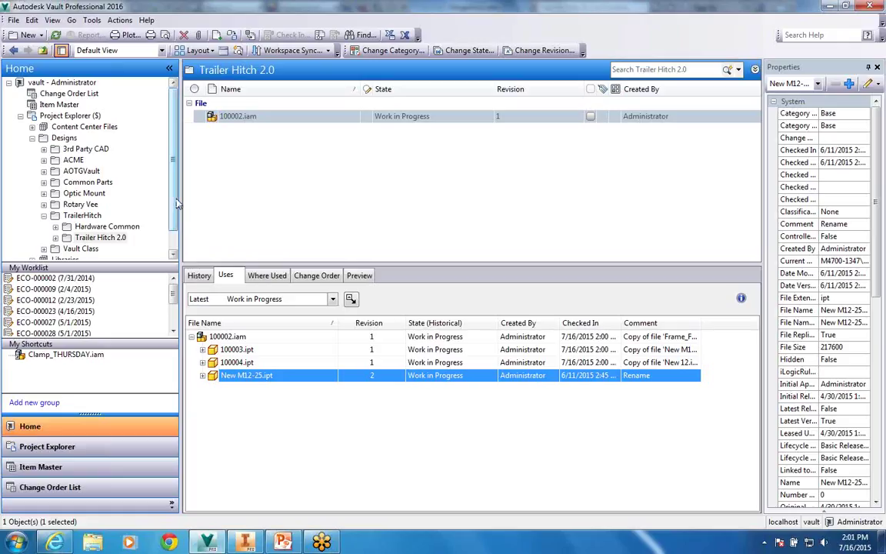
Step: View the Item Master list and return to the Trailer Hitch 2.0 folder
{"action": "left_click", "coordinate": [59, 105]}
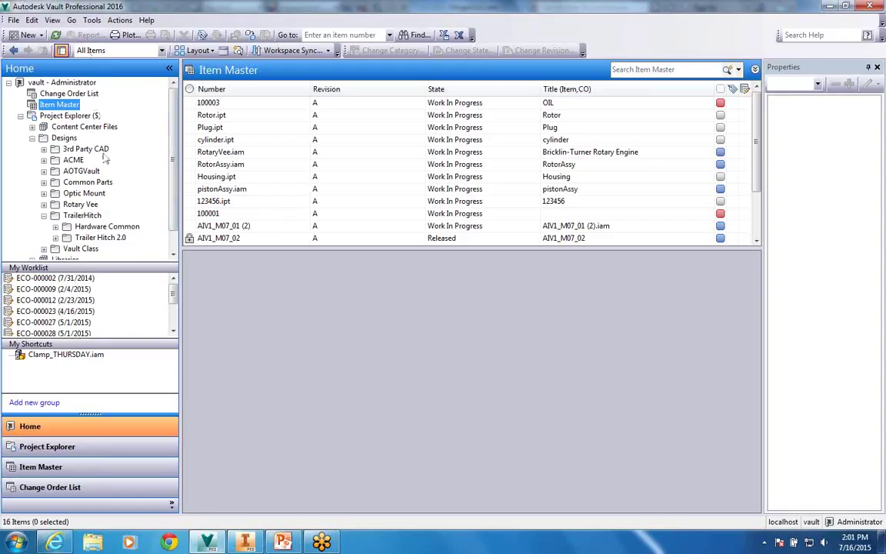
{"action": "left_click", "coordinate": [103, 237]}
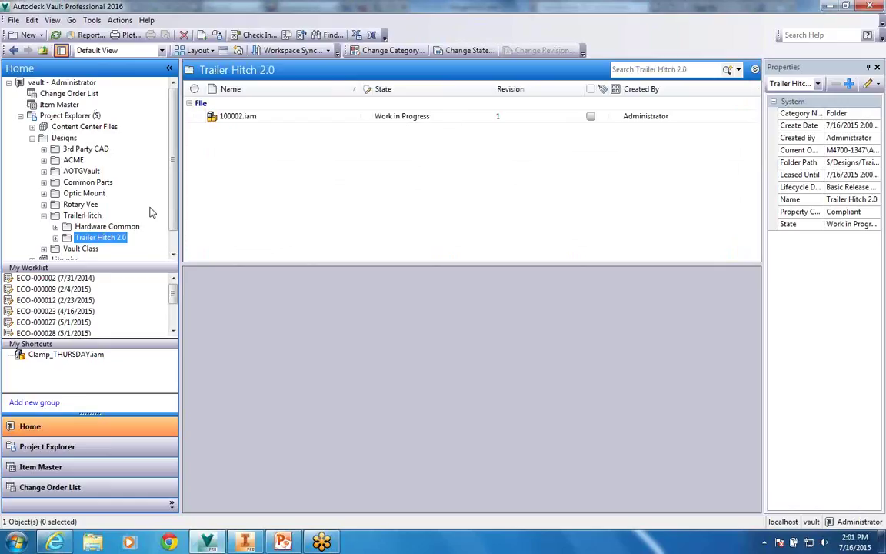
Step: Open the lifecycle definitions through the behaviors section of the vault's administration settings
{"action": "left_click", "coordinate": [91, 20]}
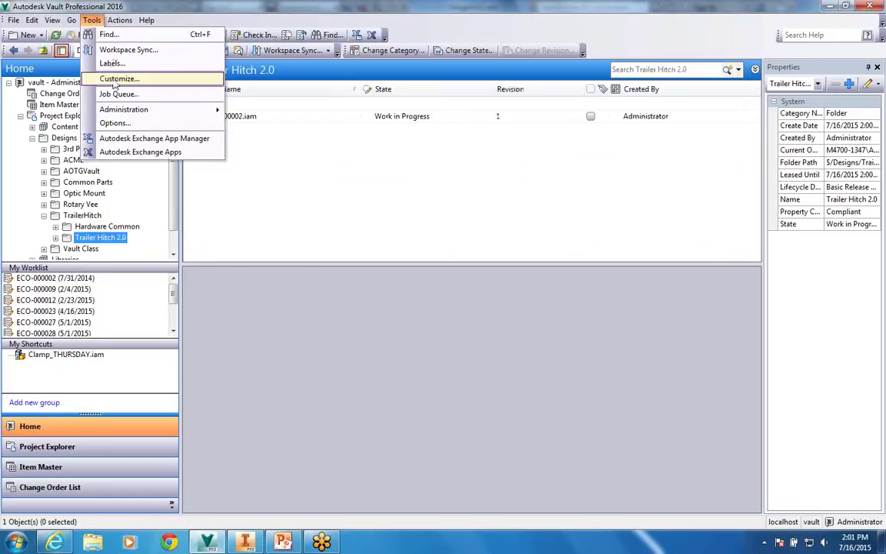
{"action": "mouse_move", "coordinate": [143, 113]}
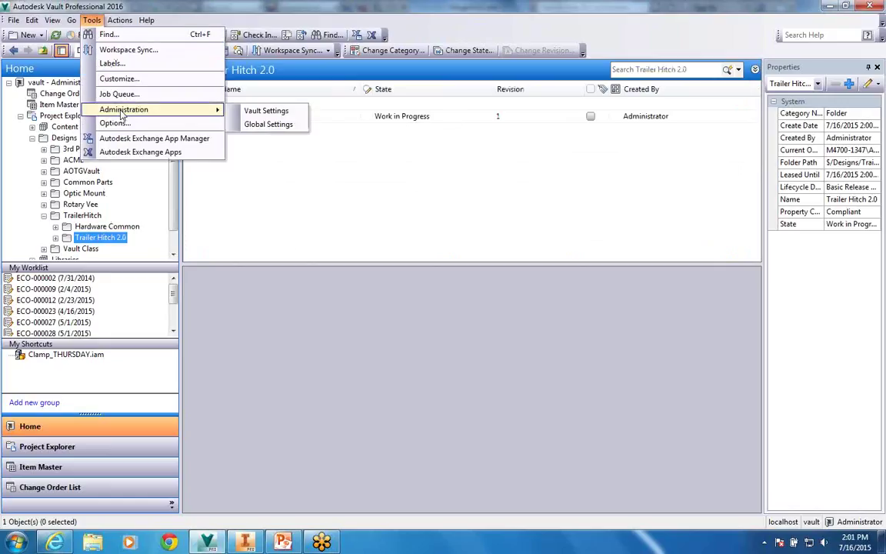
{"action": "left_click", "coordinate": [265, 112]}
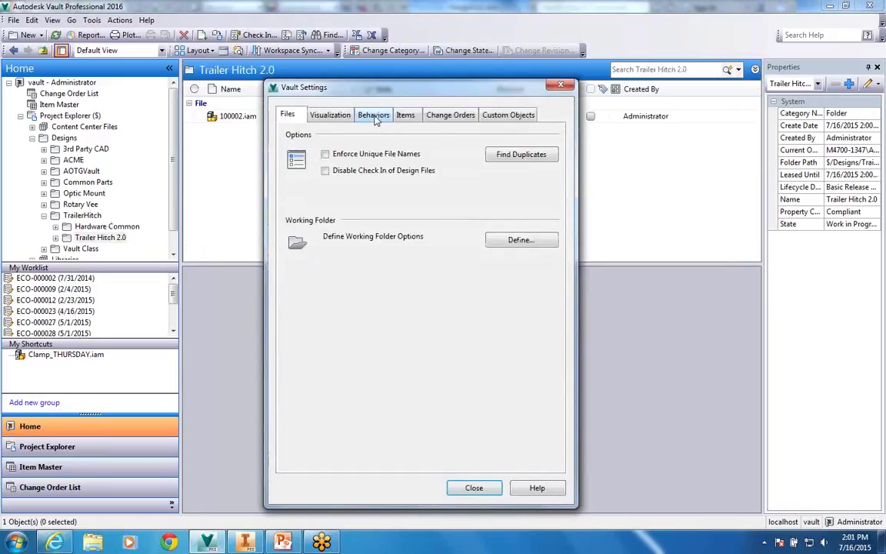
{"action": "left_click", "coordinate": [375, 117]}
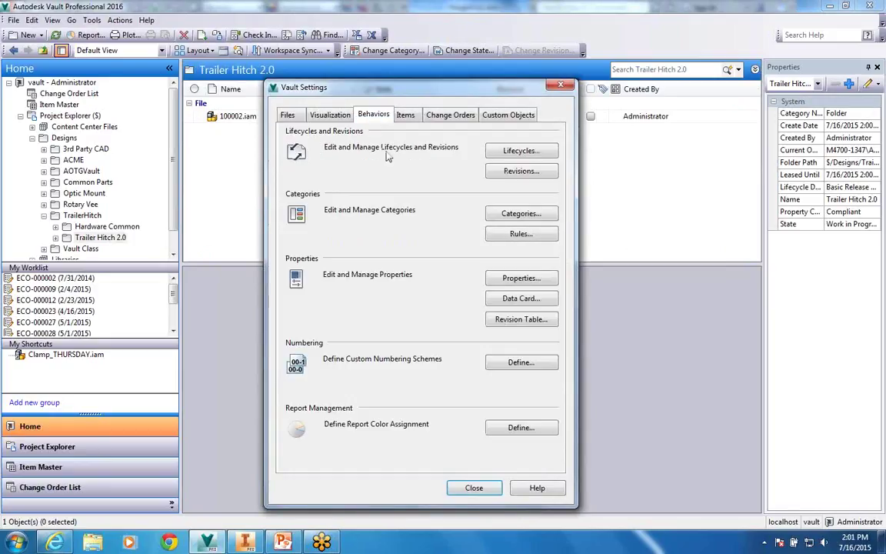
{"action": "left_click", "coordinate": [511, 151]}
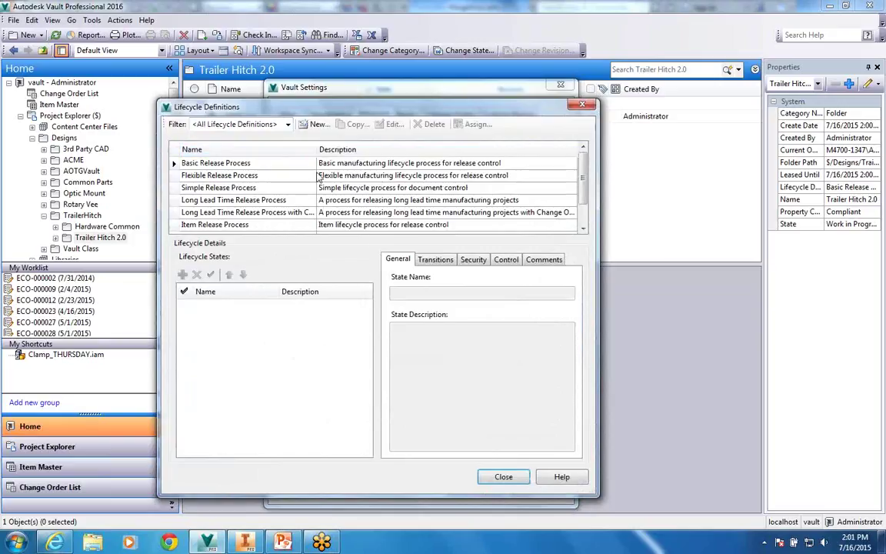
Step: Open the Basic Release Process definition for editing and view the Work in Progress state's transitions and security
{"action": "left_click", "coordinate": [226, 167]}
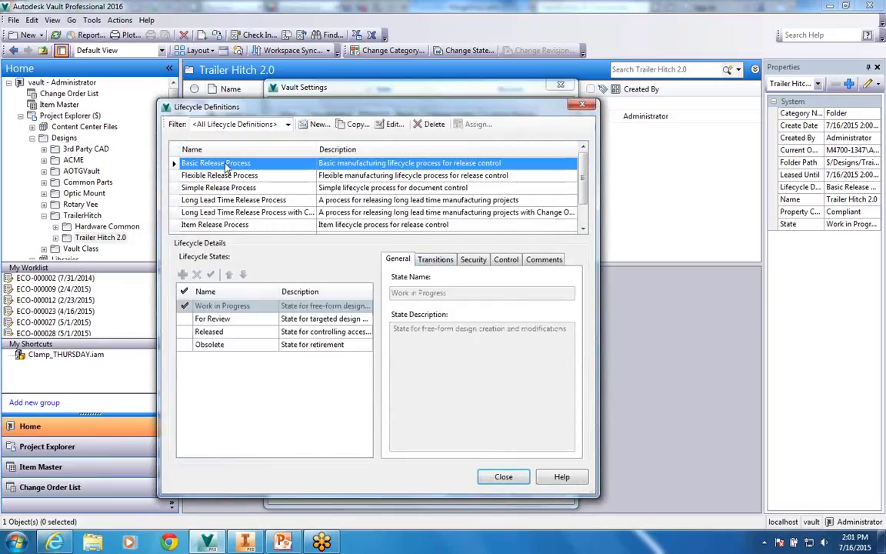
{"action": "left_click", "coordinate": [392, 124]}
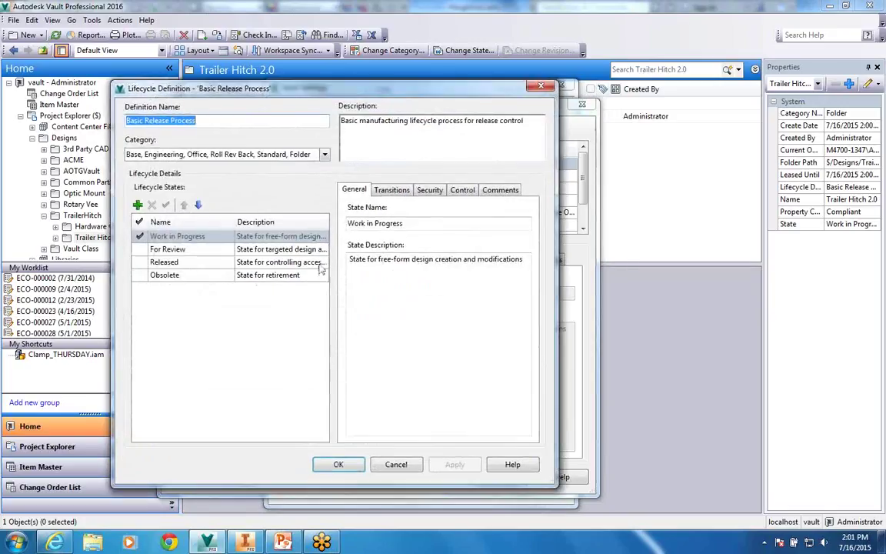
{"action": "left_click", "coordinate": [392, 190]}
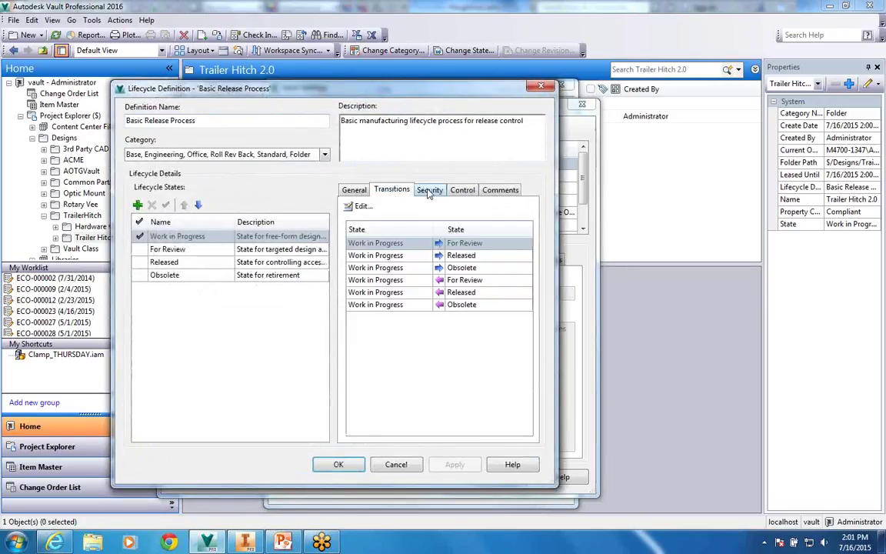
{"action": "left_click", "coordinate": [428, 191]}
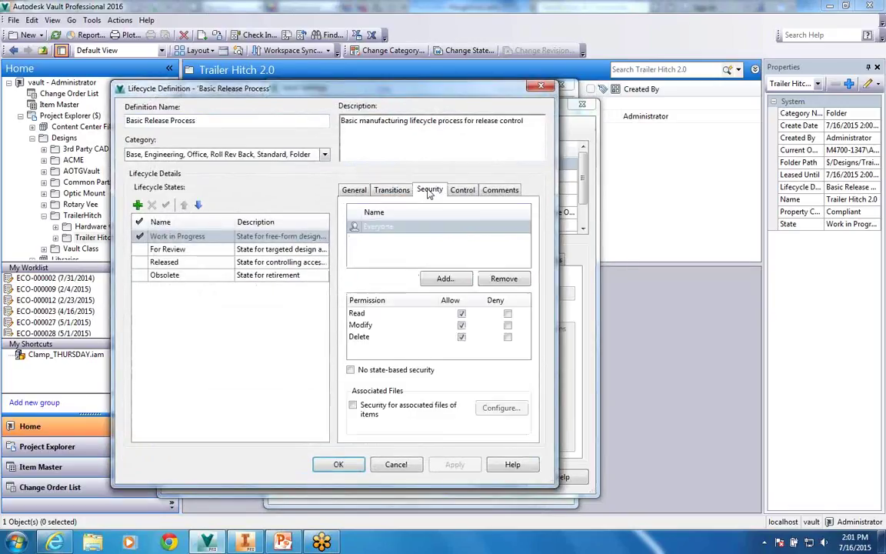
Step: Enable security for associated files of items, review its available configuration actions, and discard the changes to Basic Release Process
{"action": "left_click", "coordinate": [367, 413]}
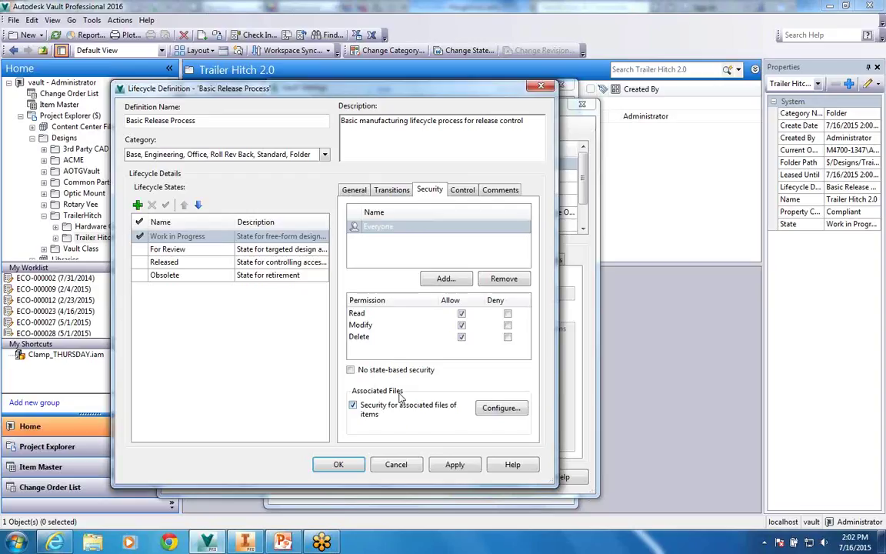
{"action": "left_click", "coordinate": [501, 408]}
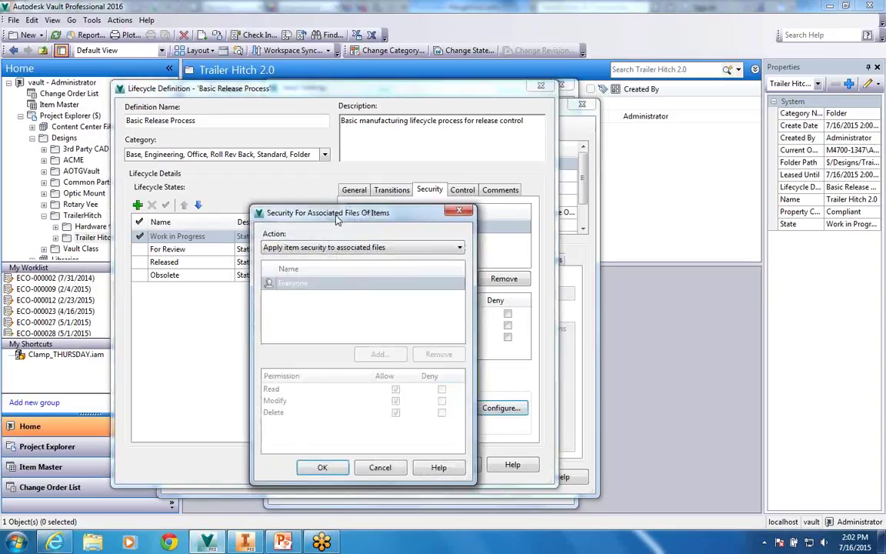
{"action": "left_click_drag", "start_coordinate": [304, 210], "coordinate": [283, 168]}
{"action": "left_click", "coordinate": [310, 206]}
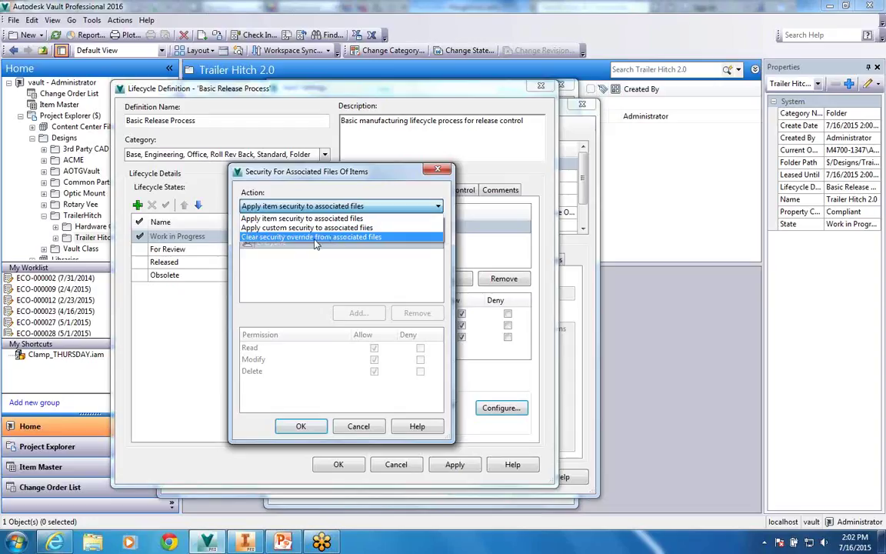
{"action": "left_click", "coordinate": [359, 422]}
{"action": "left_click", "coordinate": [357, 425]}
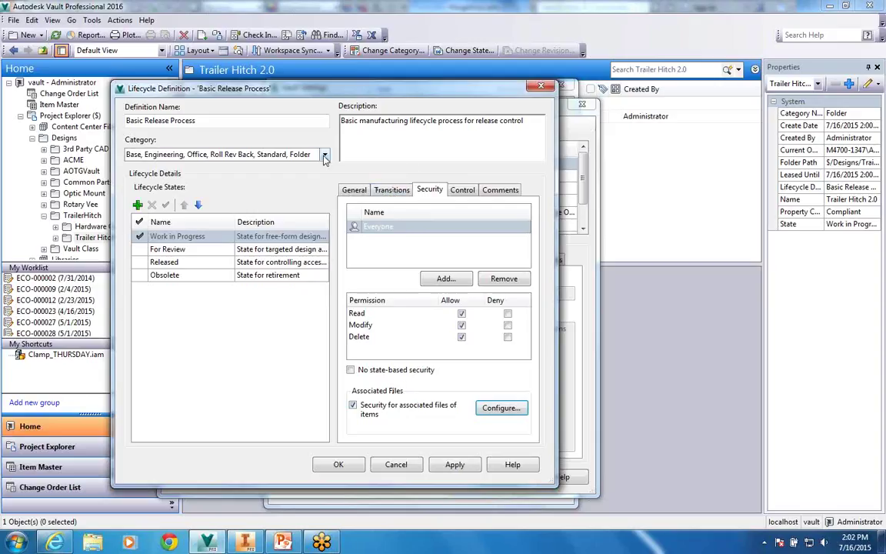
{"action": "left_click", "coordinate": [396, 463]}
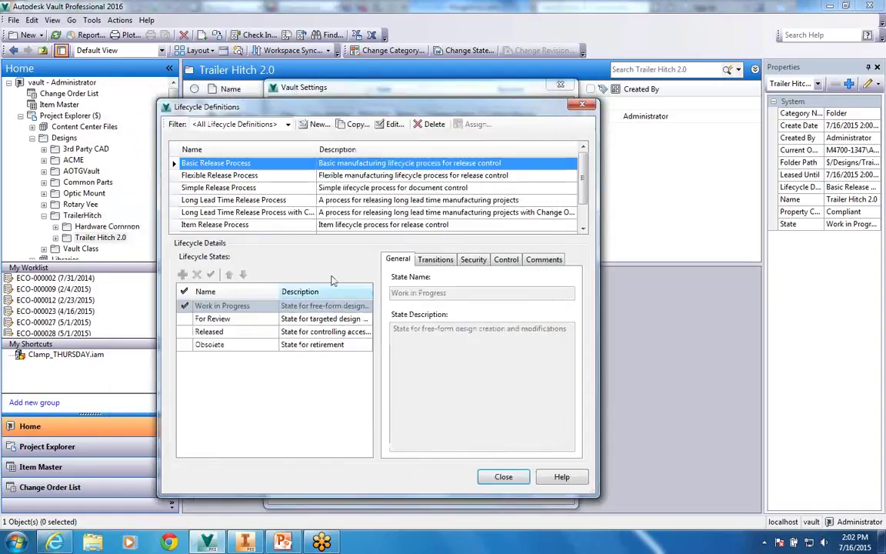
Step: Filter the lifecycle definitions by the Assembly item category and open Item Release Process for editing
{"action": "left_click", "coordinate": [288, 125]}
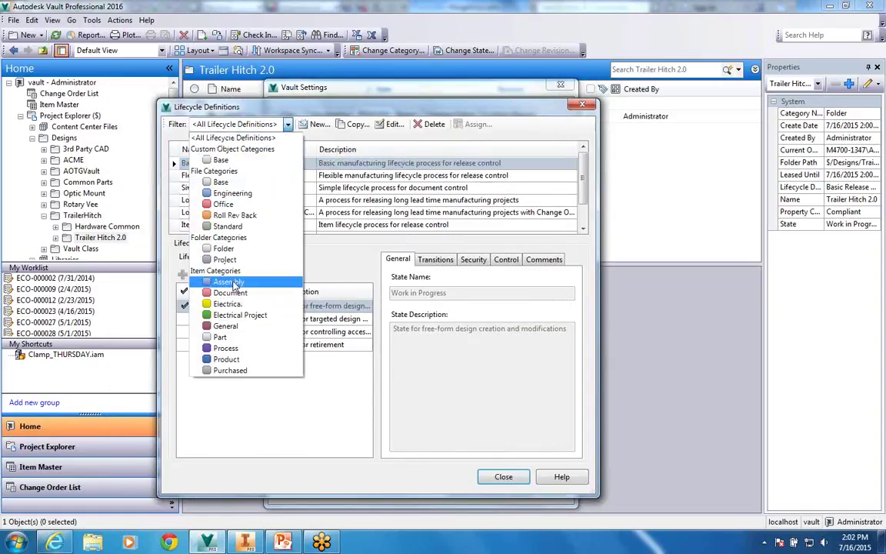
{"action": "left_click", "coordinate": [228, 281]}
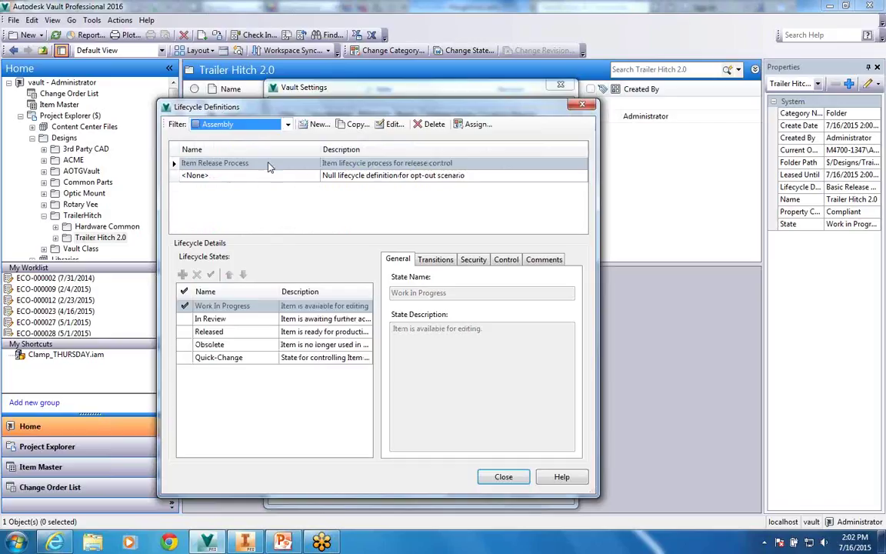
{"action": "left_click", "coordinate": [246, 162]}
{"action": "left_click", "coordinate": [393, 124]}
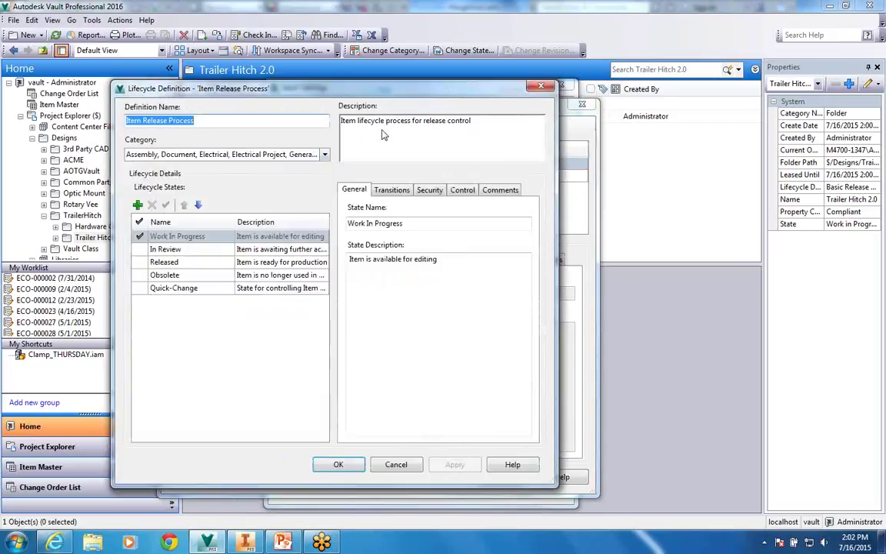
Step: Review the Item Release Process transitions and open the actions of the In Review to Released transition
{"action": "left_click", "coordinate": [390, 190]}
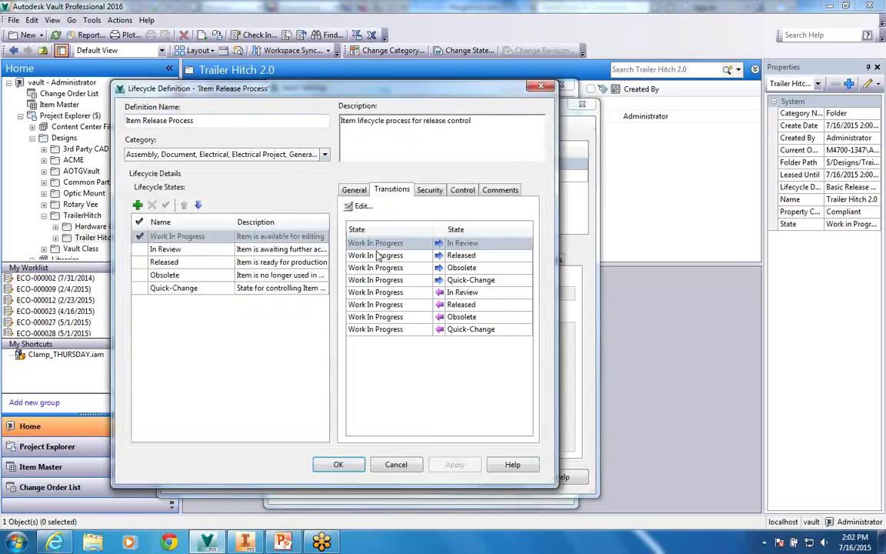
{"action": "left_click", "coordinate": [374, 255]}
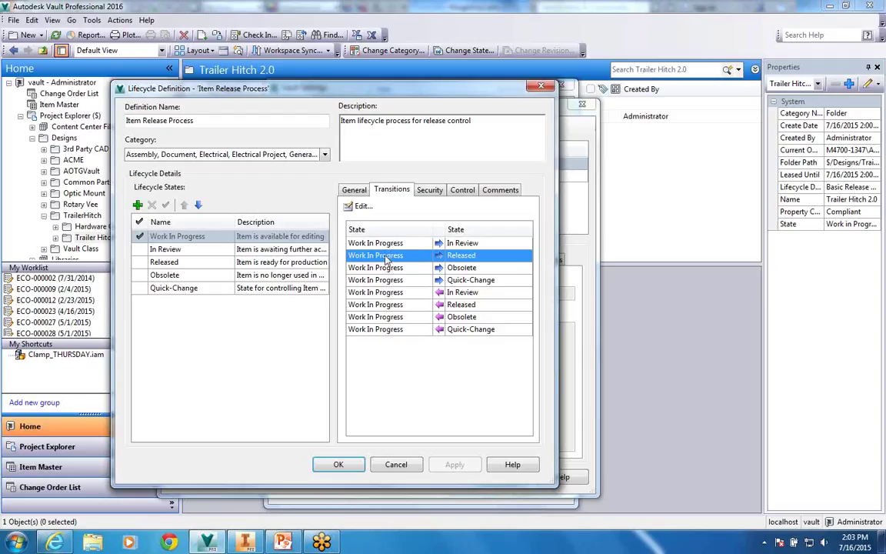
{"action": "left_click", "coordinate": [192, 248]}
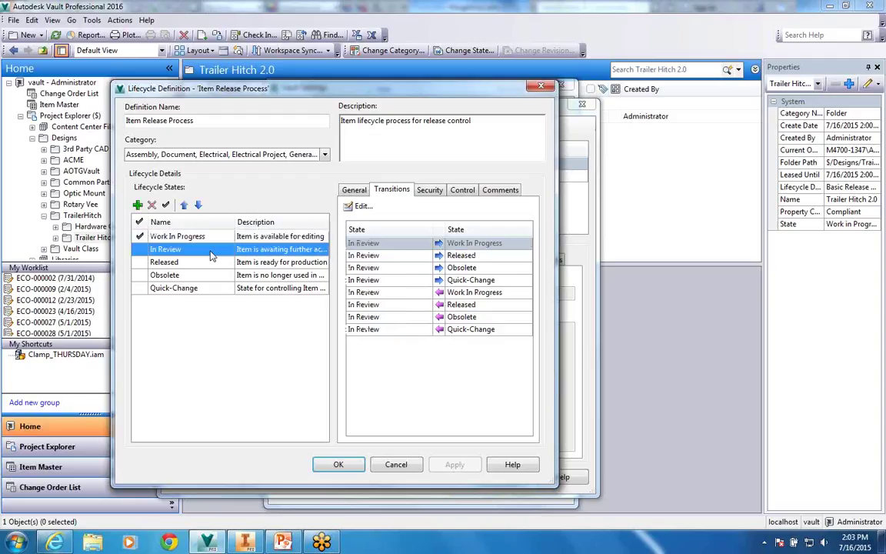
{"action": "left_click", "coordinate": [378, 255]}
{"action": "left_click", "coordinate": [362, 206]}
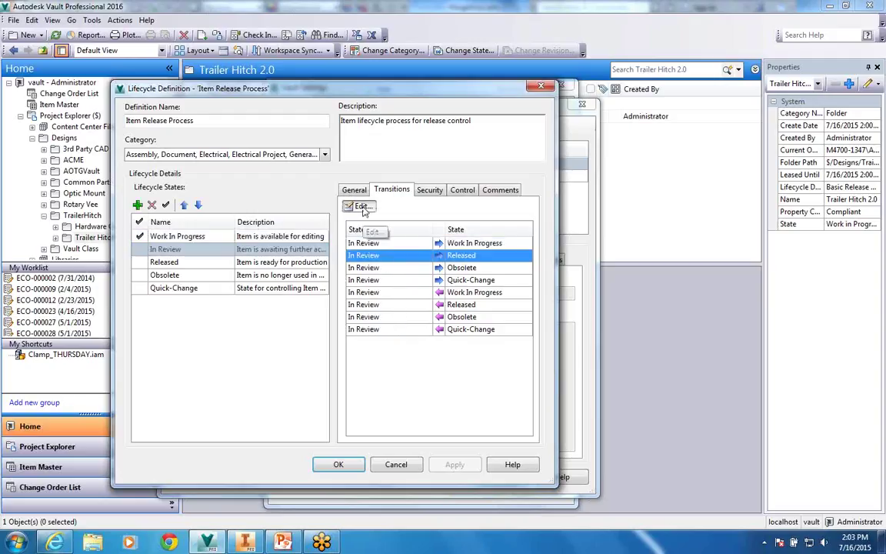
{"action": "left_click", "coordinate": [246, 268]}
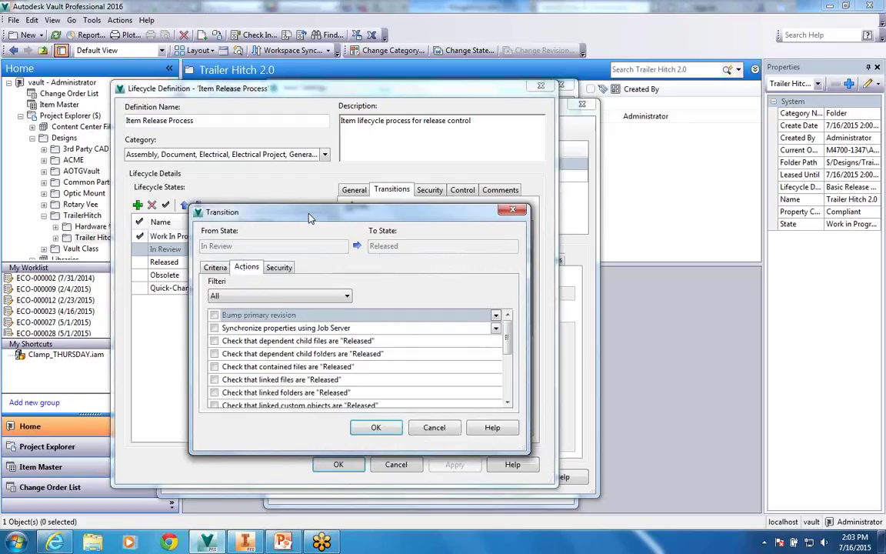
Step: Enlarge the Transition dialog, examine the two associated item file link checks, and cancel out of the Item Release Process definition
{"action": "left_click_drag", "start_coordinate": [277, 212], "coordinate": [272, 138]}
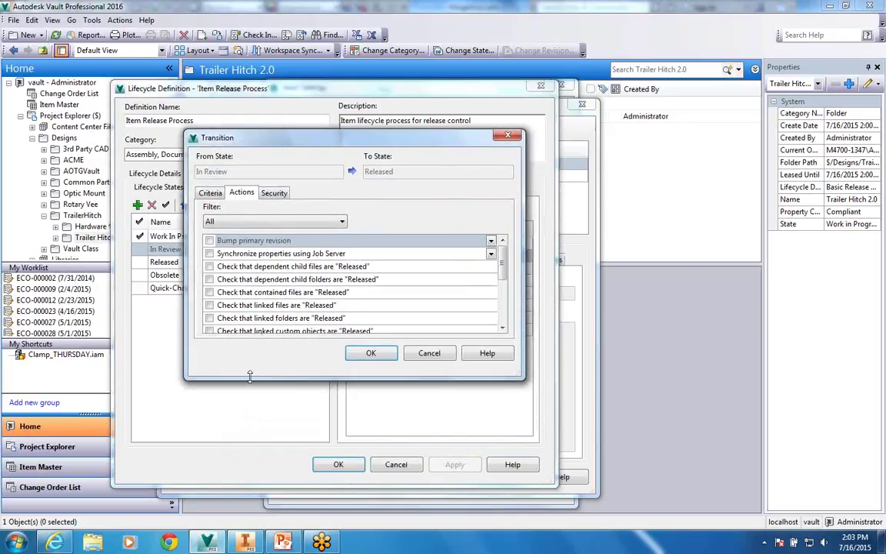
{"action": "left_click_drag", "start_coordinate": [199, 378], "coordinate": [198, 486]}
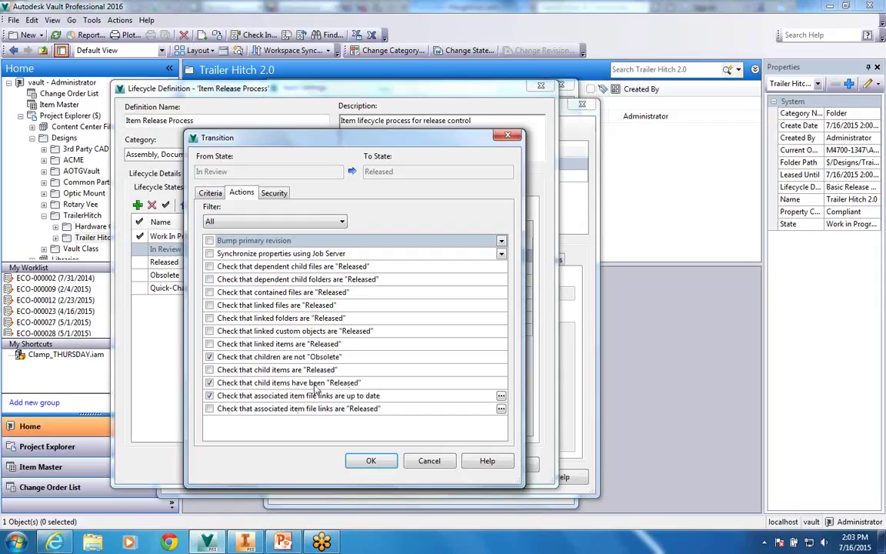
{"action": "left_click", "coordinate": [248, 397]}
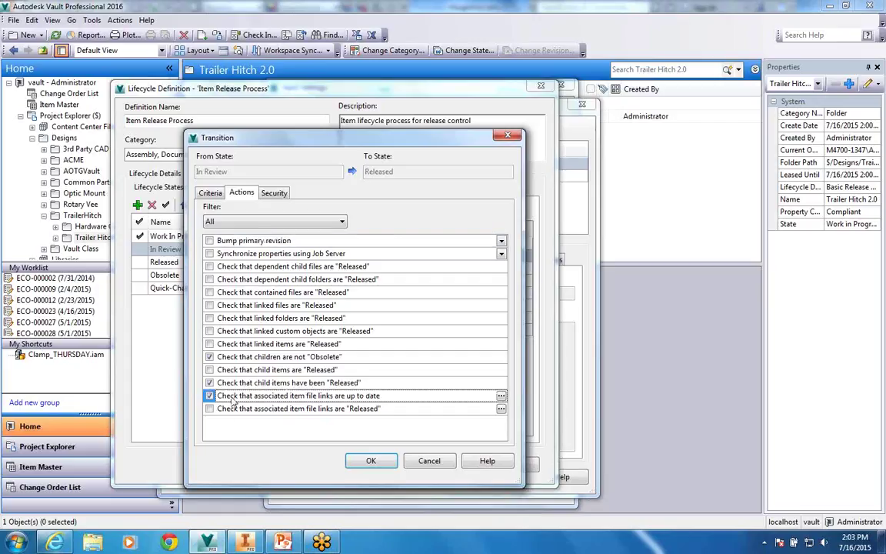
{"action": "left_click", "coordinate": [314, 409]}
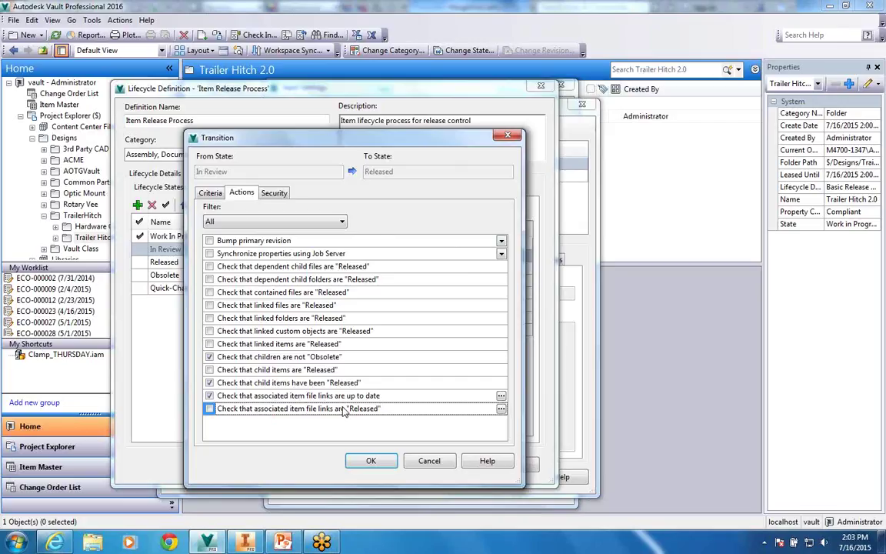
{"action": "left_click", "coordinate": [429, 461]}
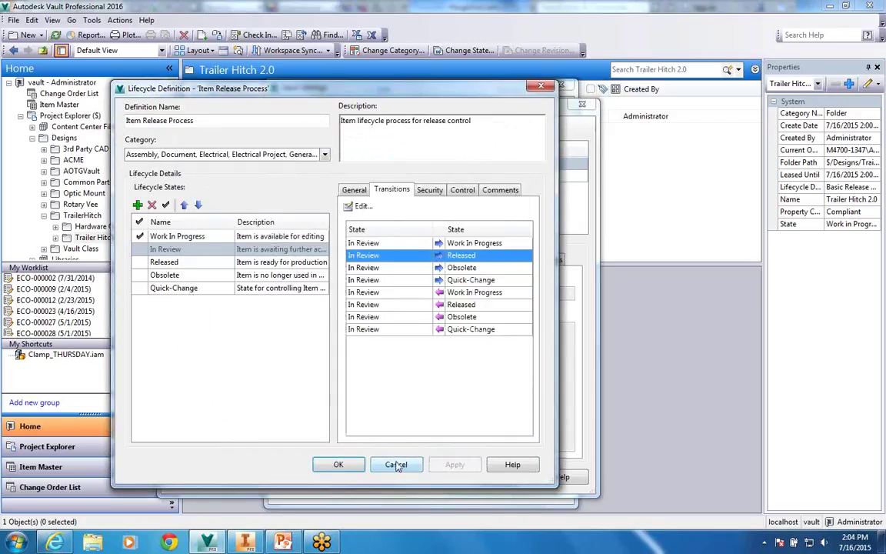
{"action": "left_click", "coordinate": [396, 465]}
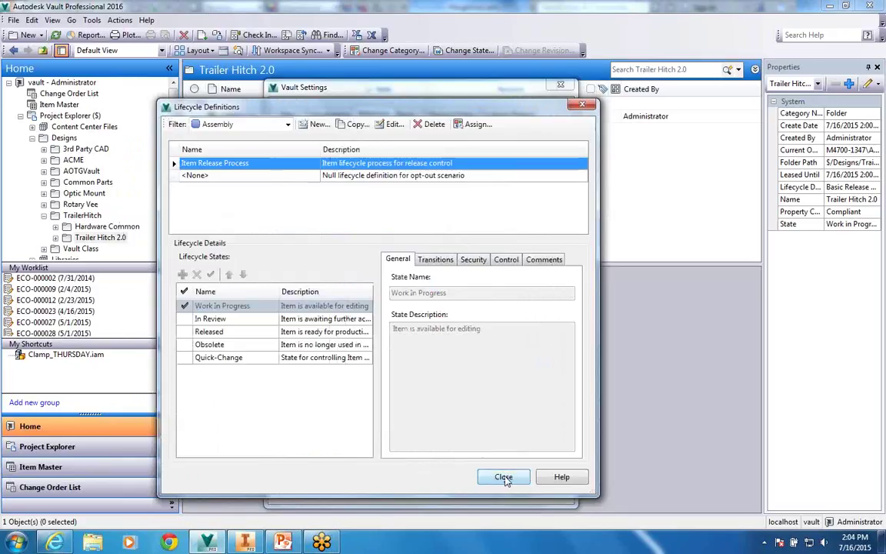
Step: Close the lifecycle definitions and review the vault settings for items and change orders
{"action": "left_click", "coordinate": [502, 477]}
{"action": "left_click_drag", "start_coordinate": [396, 90], "coordinate": [332, 71]}
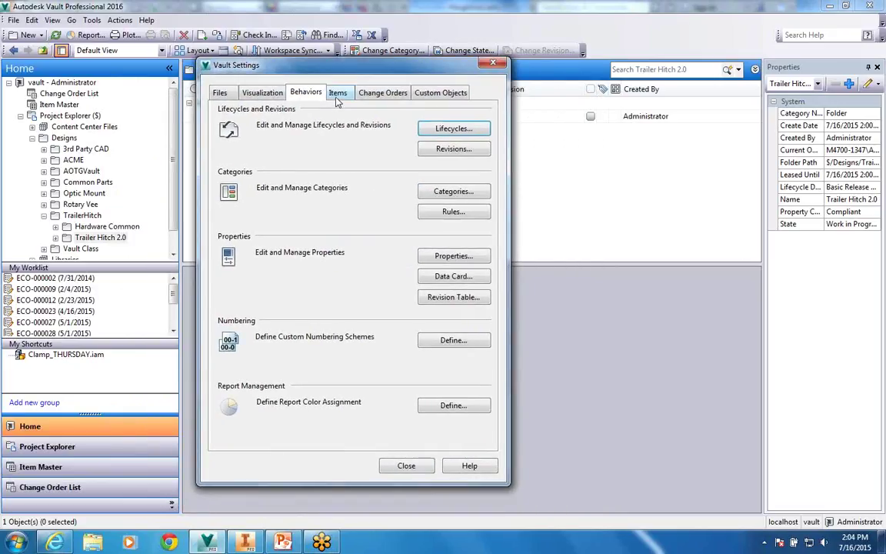
{"action": "left_click", "coordinate": [337, 93]}
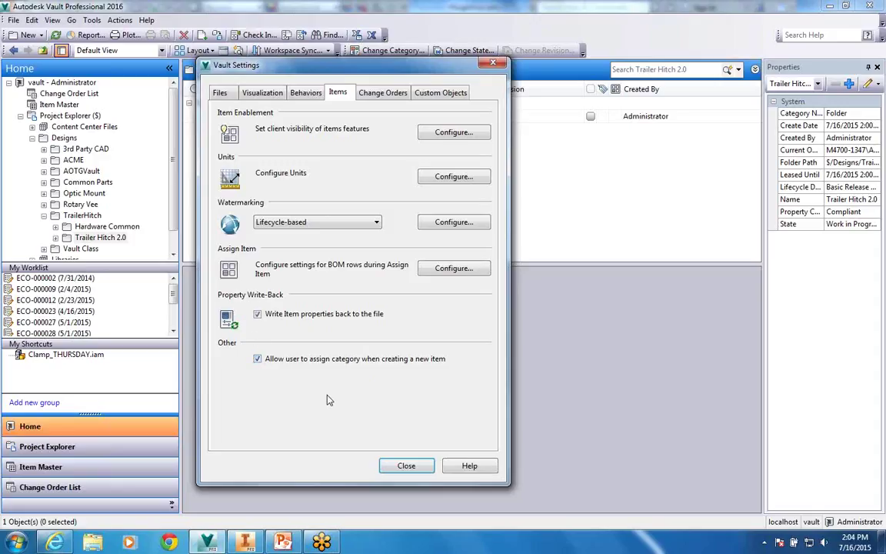
{"action": "left_click", "coordinate": [383, 93]}
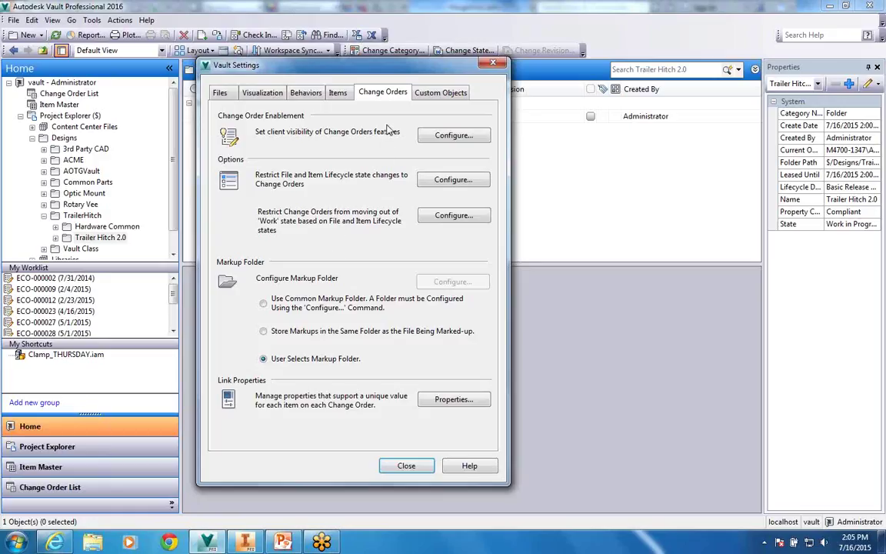
Step: Close the vault settings and view the Plug.ipt item's bill of materials in the Item Master
{"action": "left_click", "coordinate": [408, 466]}
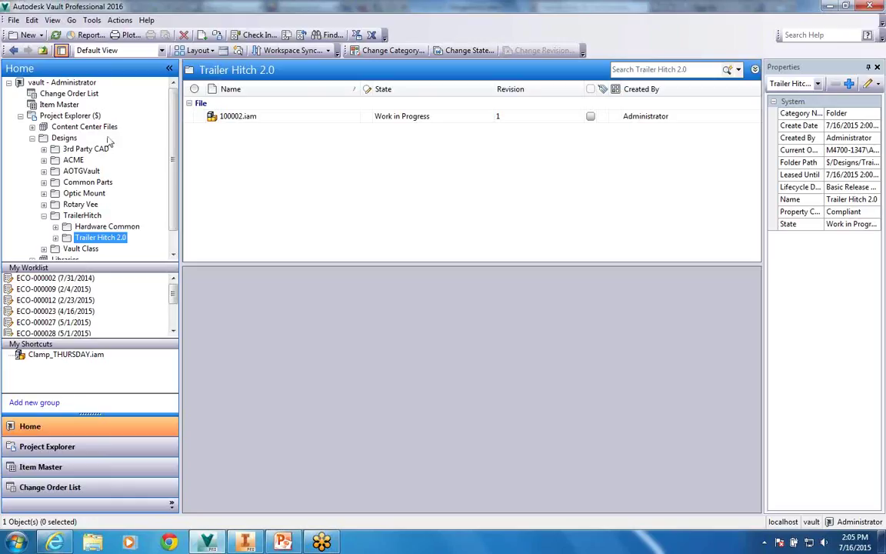
{"action": "left_click", "coordinate": [58, 104]}
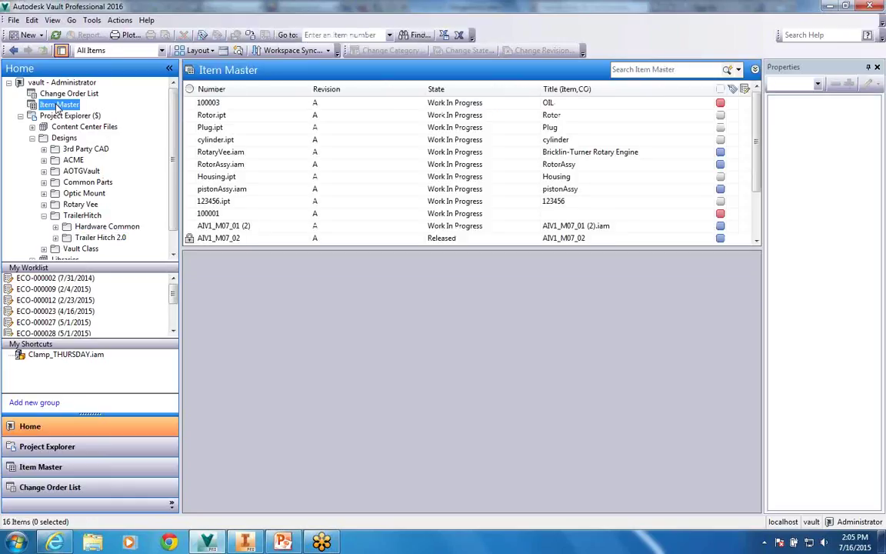
{"action": "left_click", "coordinate": [216, 127]}
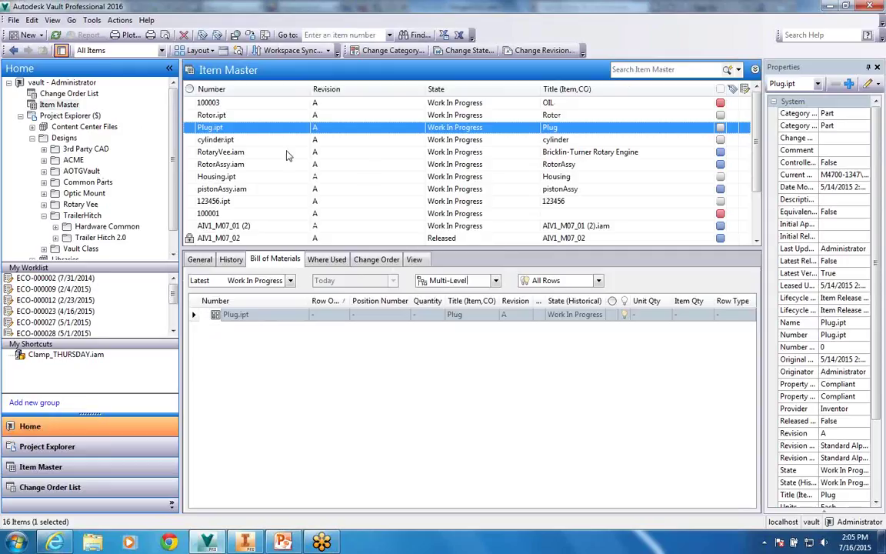
Step: Try to assign an item to 100002.iam in the Trailer Hitch 2.0 folder
{"action": "left_click", "coordinate": [92, 237]}
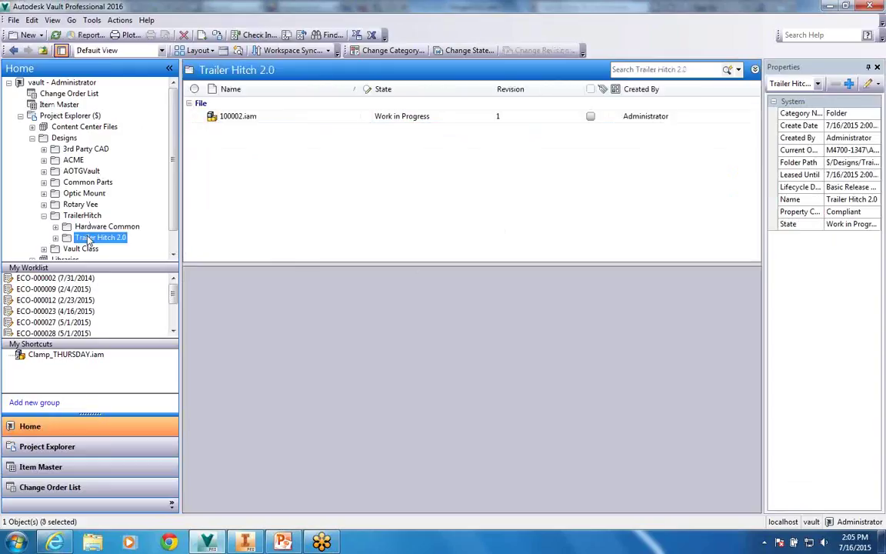
{"action": "left_click", "coordinate": [243, 117]}
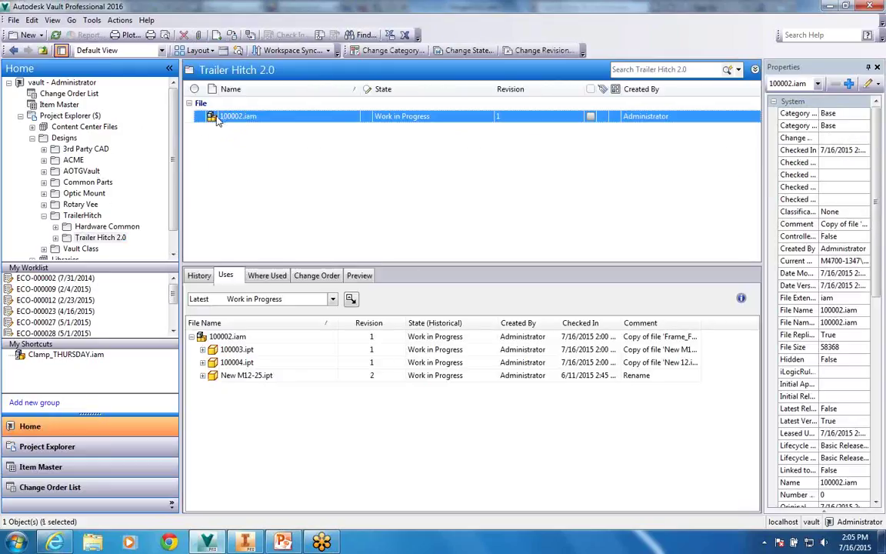
{"action": "right_click", "coordinate": [260, 120]}
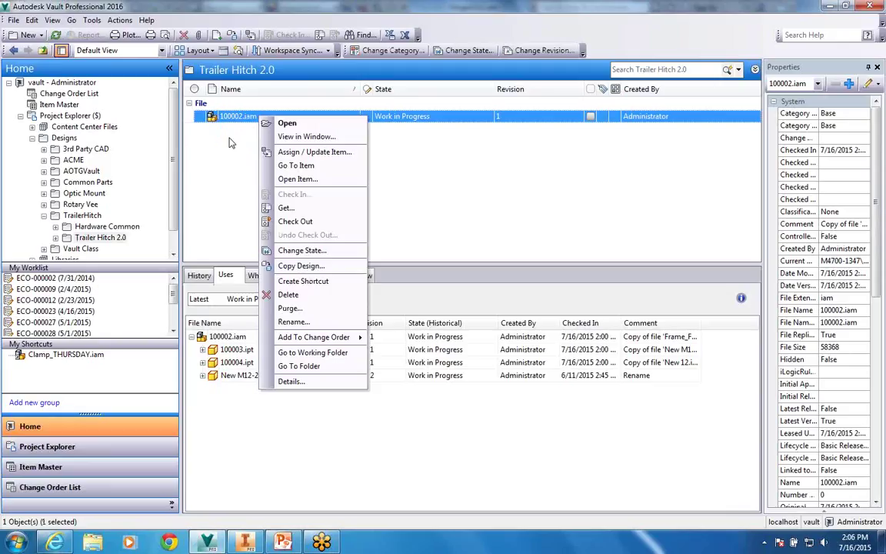
{"action": "left_click", "coordinate": [306, 153]}
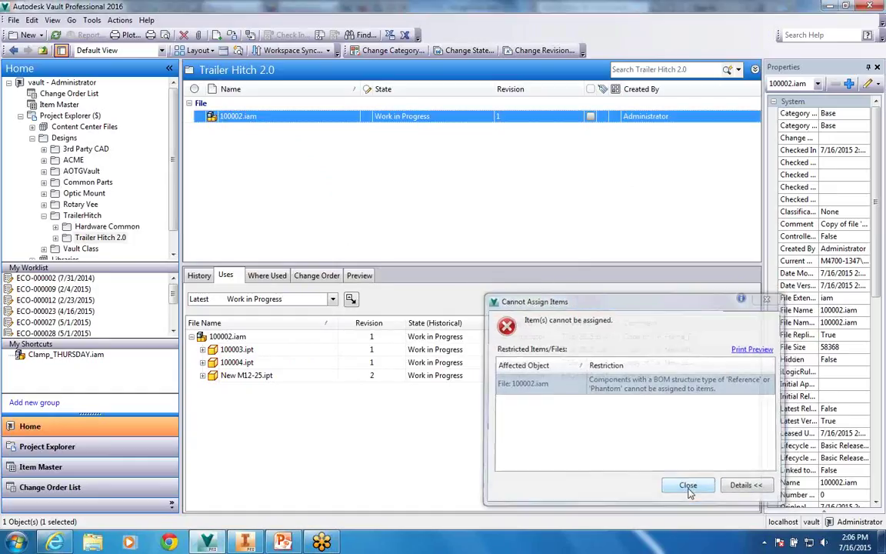
{"action": "left_click", "coordinate": [688, 486]}
Step: Try to assign an item to the component New M12-25.ipt with the Mapped numbering scheme and cancel the numbering
{"action": "left_click", "coordinate": [237, 350]}
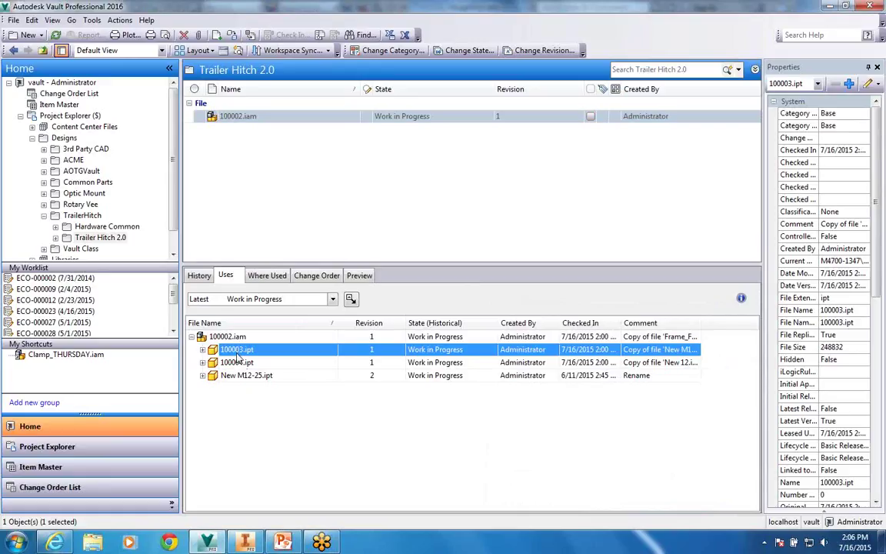
{"action": "left_click", "coordinate": [240, 376]}
{"action": "right_click", "coordinate": [241, 377]}
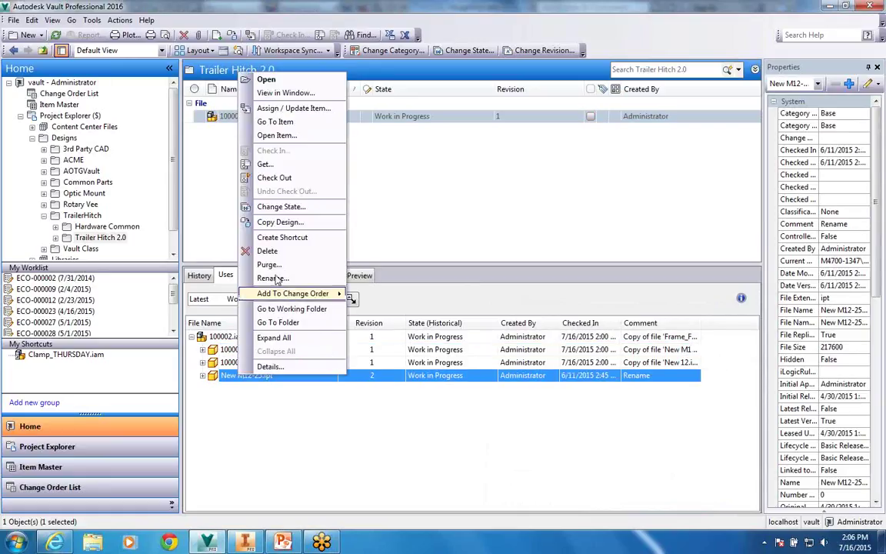
{"action": "left_click", "coordinate": [323, 109]}
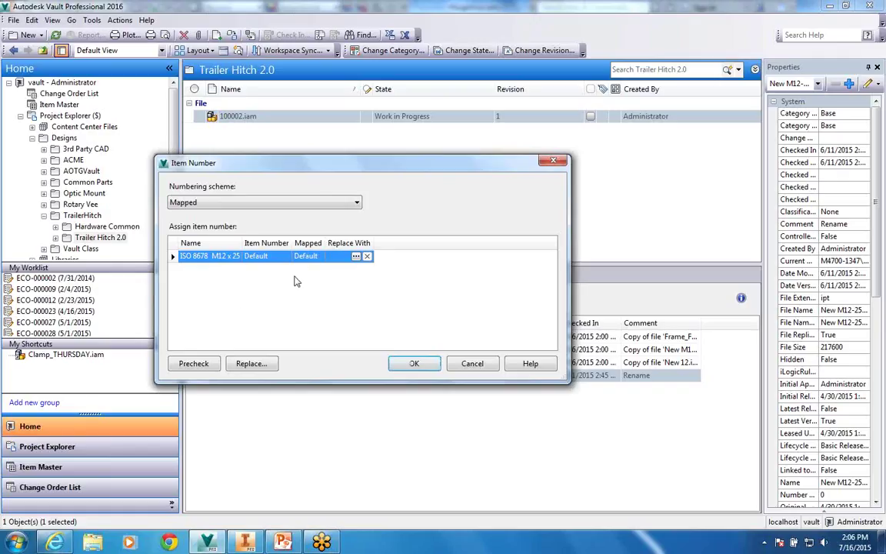
{"action": "left_click", "coordinate": [414, 364]}
{"action": "left_click", "coordinate": [472, 363]}
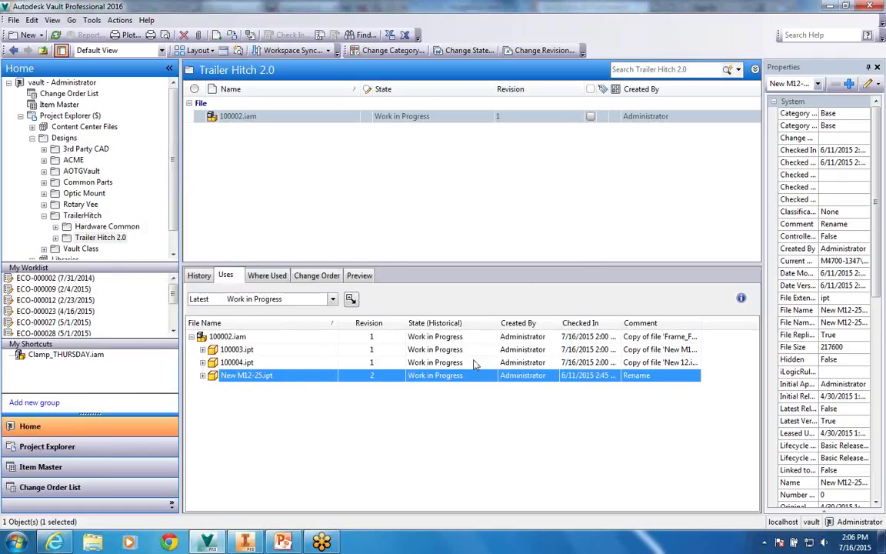
Step: Go to the folder of New M12-25.ipt and assign an item to New 0.75 (2).ipt using USER_DEFINED numbering, saving and closing the item
{"action": "right_click", "coordinate": [302, 374]}
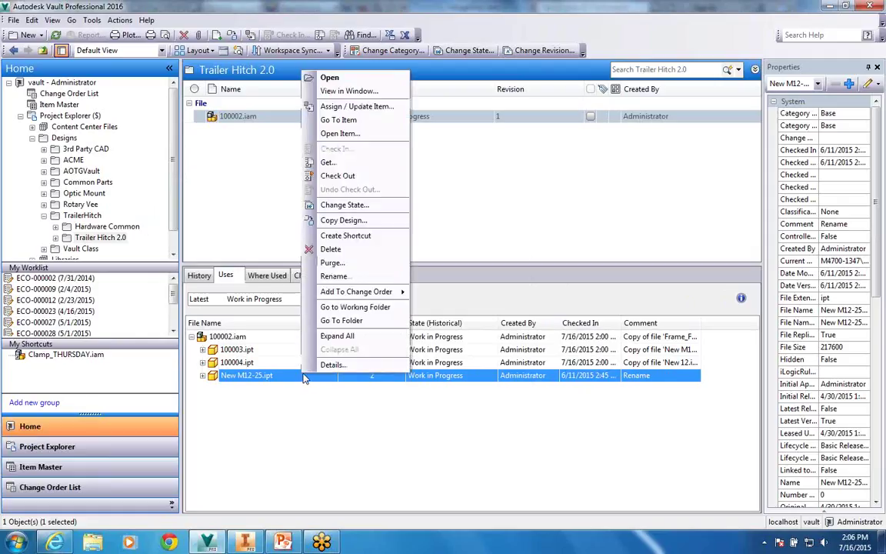
{"action": "left_click", "coordinate": [343, 320]}
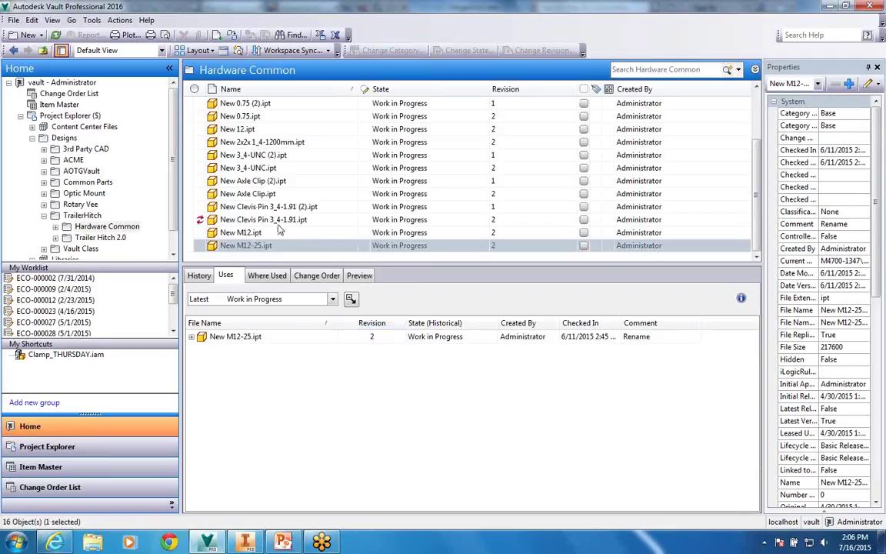
{"action": "left_click", "coordinate": [270, 233]}
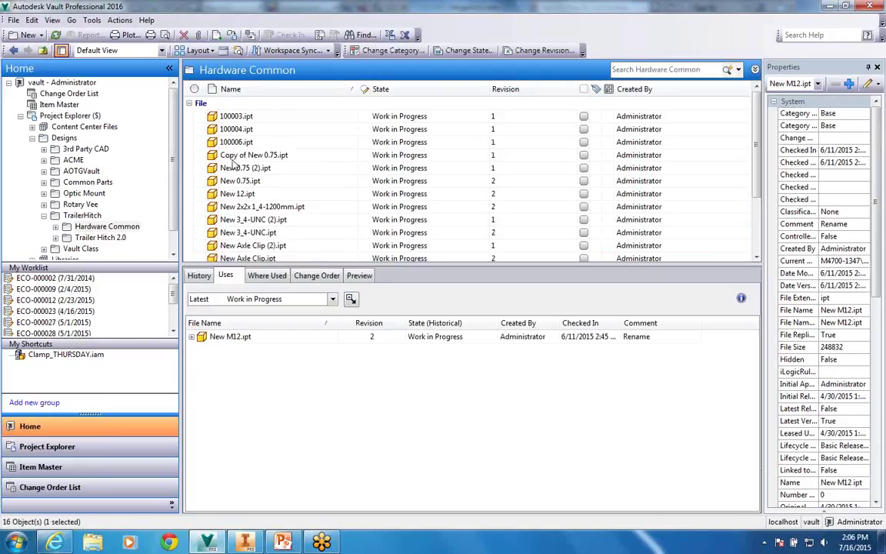
{"action": "right_click", "coordinate": [235, 167]}
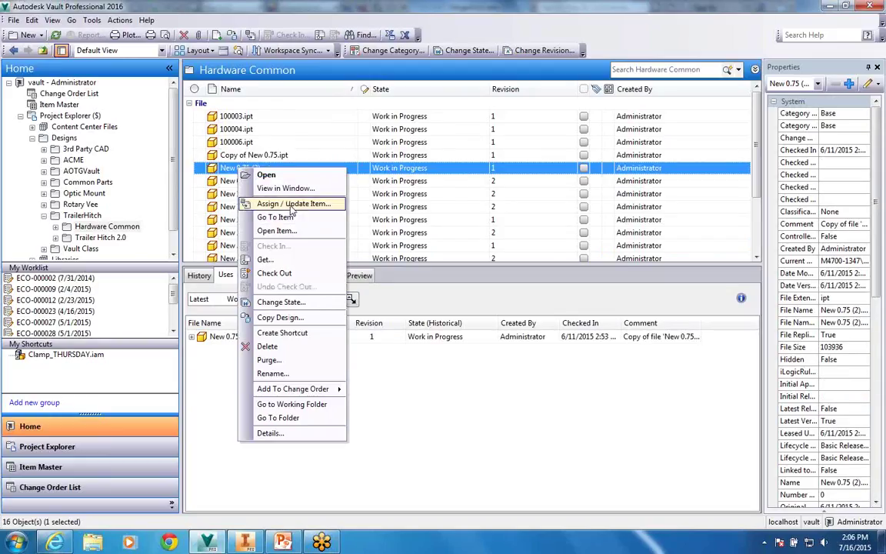
{"action": "left_click", "coordinate": [292, 205]}
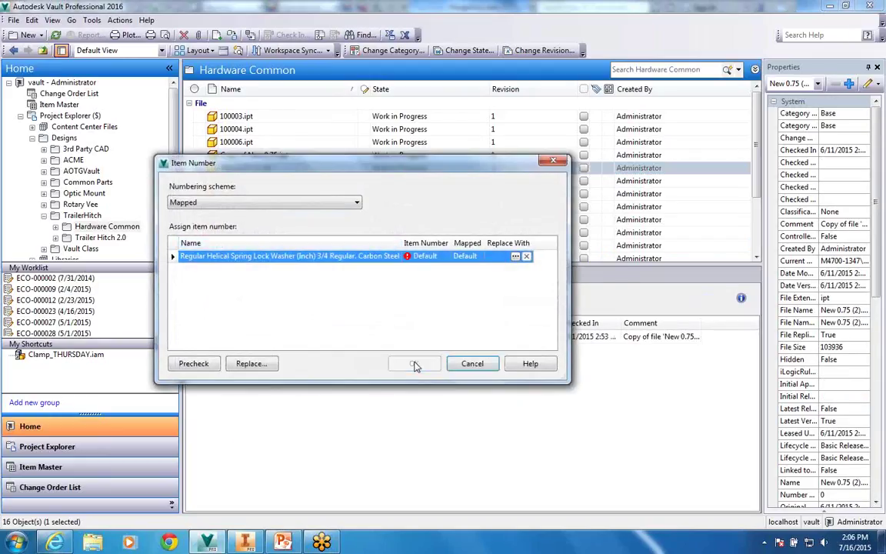
{"action": "mouse_move", "coordinate": [407, 262]}
{"action": "left_click", "coordinate": [355, 204]}
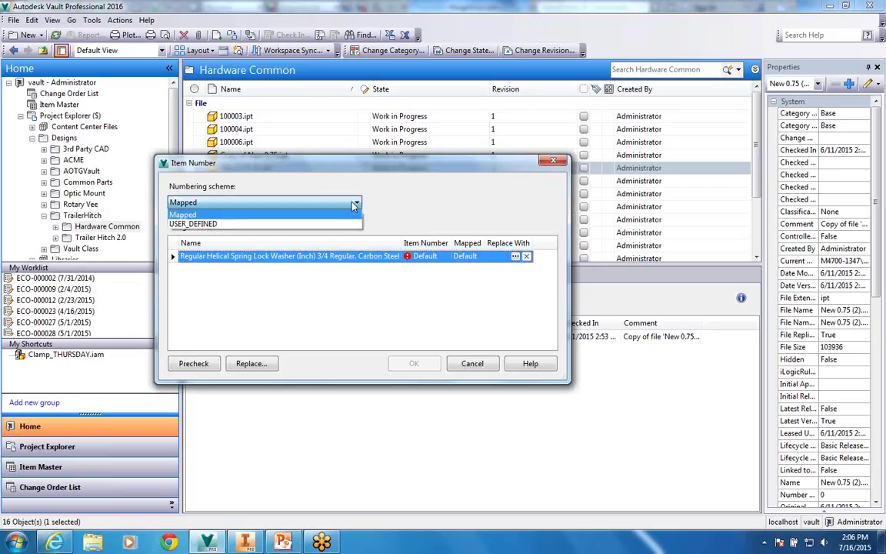
{"action": "left_click", "coordinate": [327, 223]}
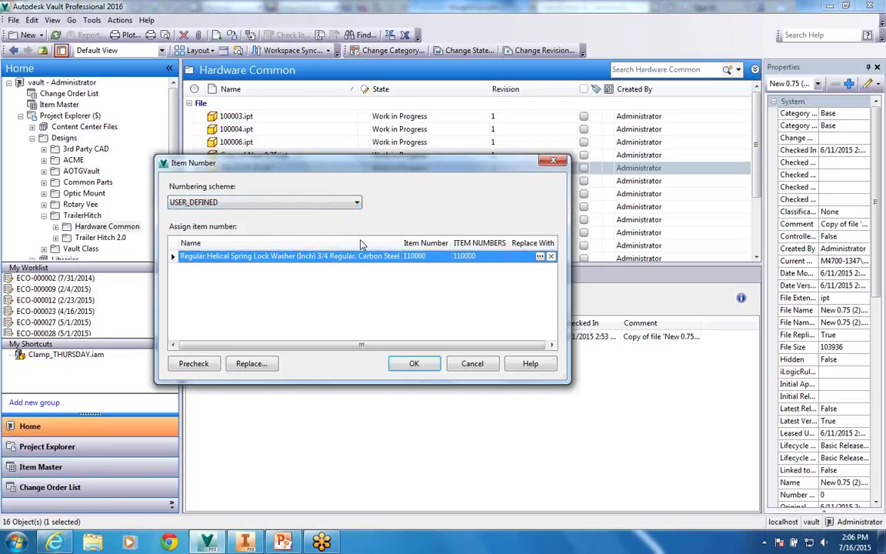
{"action": "left_click", "coordinate": [413, 363]}
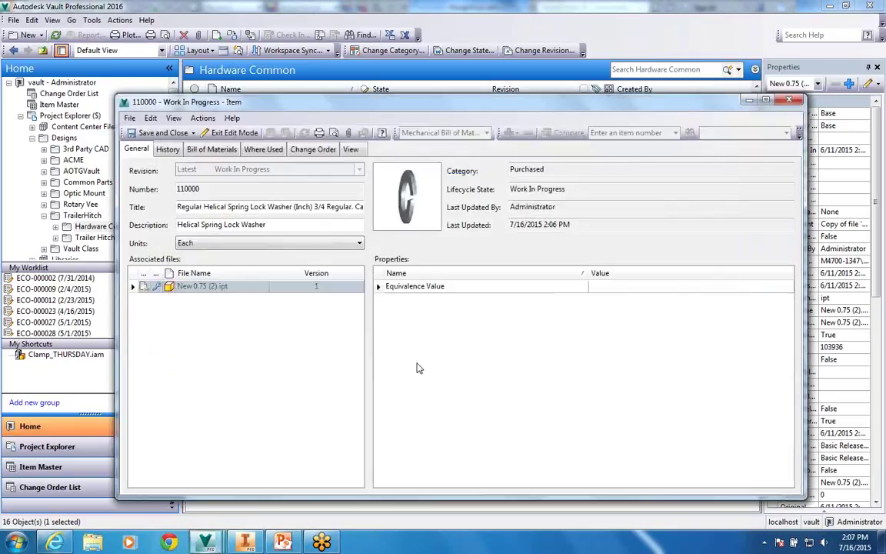
{"action": "left_click", "coordinate": [159, 132]}
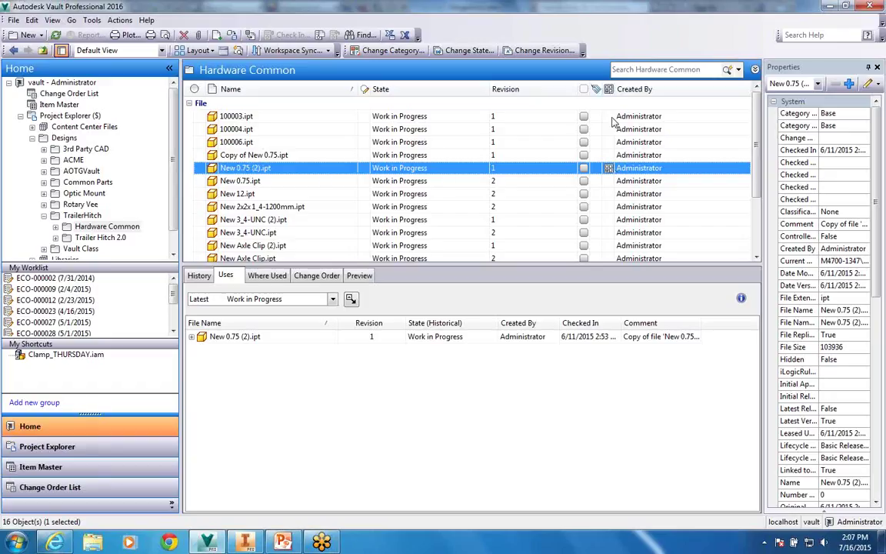
Step: Go to the item linked to New 0.75 (2).ipt and review the Plug.ipt item's general details and associated file
{"action": "left_click", "coordinate": [609, 168], "text": "ctrl"}
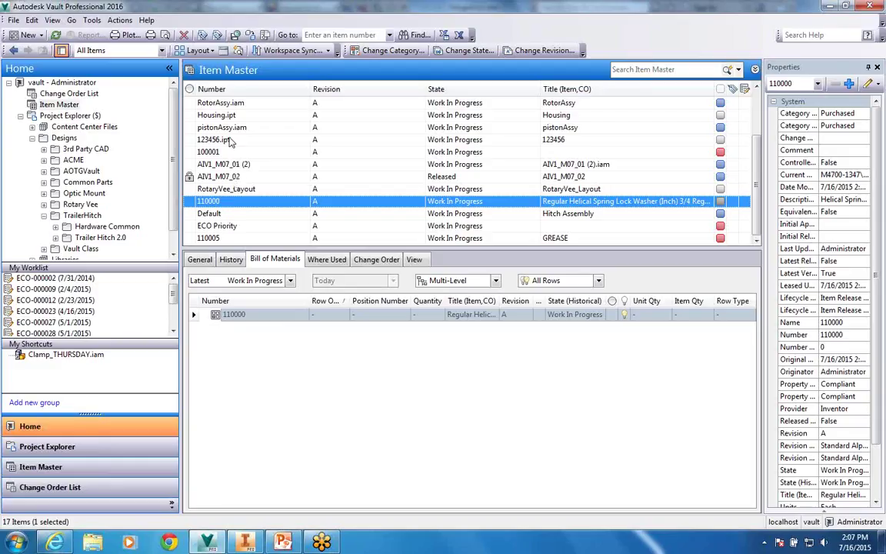
{"action": "scroll", "coordinate": [235, 139], "scroll_direction": "up", "scroll_amount": 2}
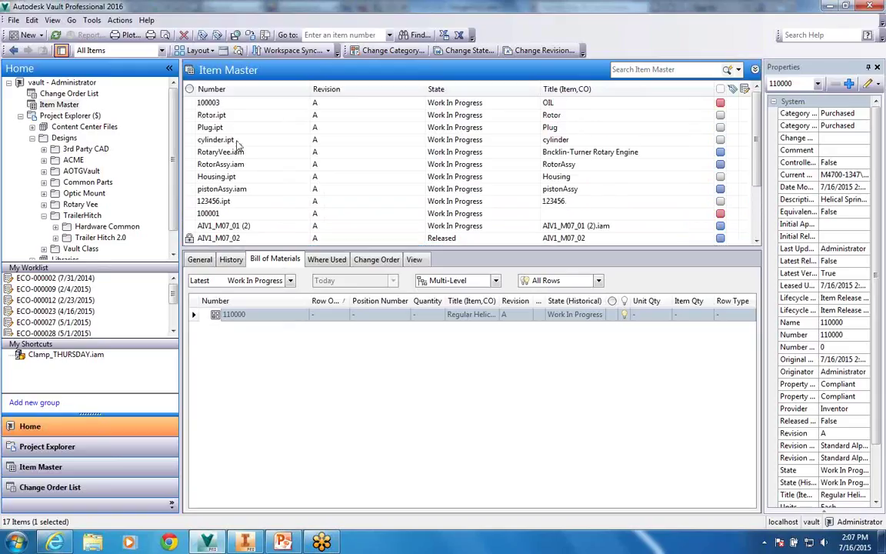
{"action": "left_click", "coordinate": [246, 128]}
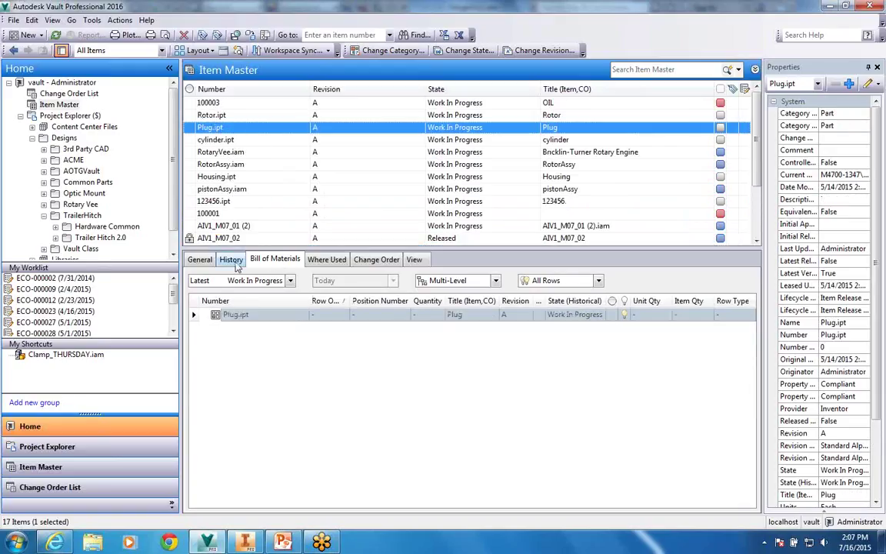
{"action": "left_click", "coordinate": [203, 261]}
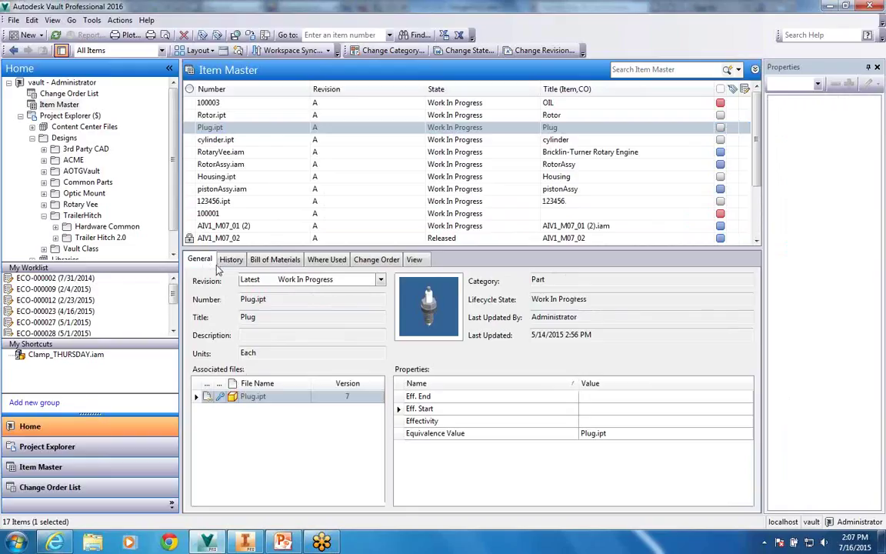
{"action": "left_click", "coordinate": [262, 400]}
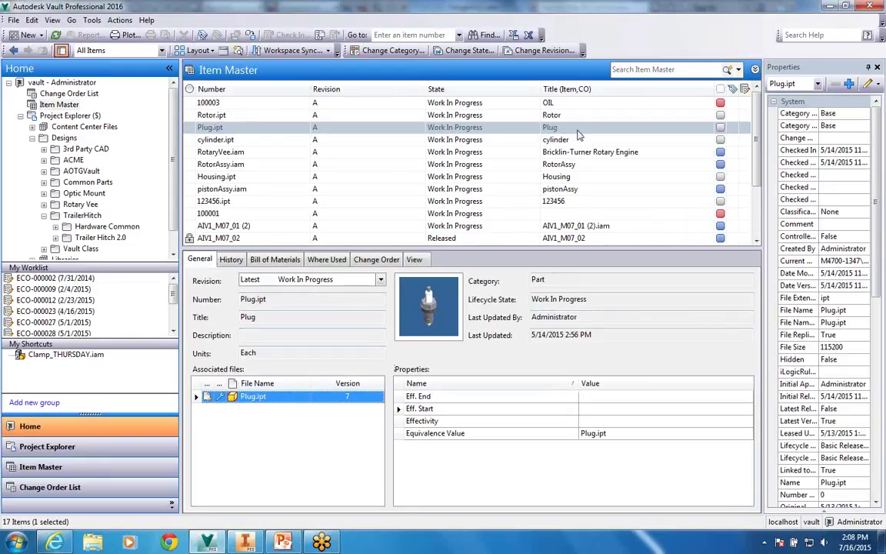
{"action": "left_click", "coordinate": [519, 124]}
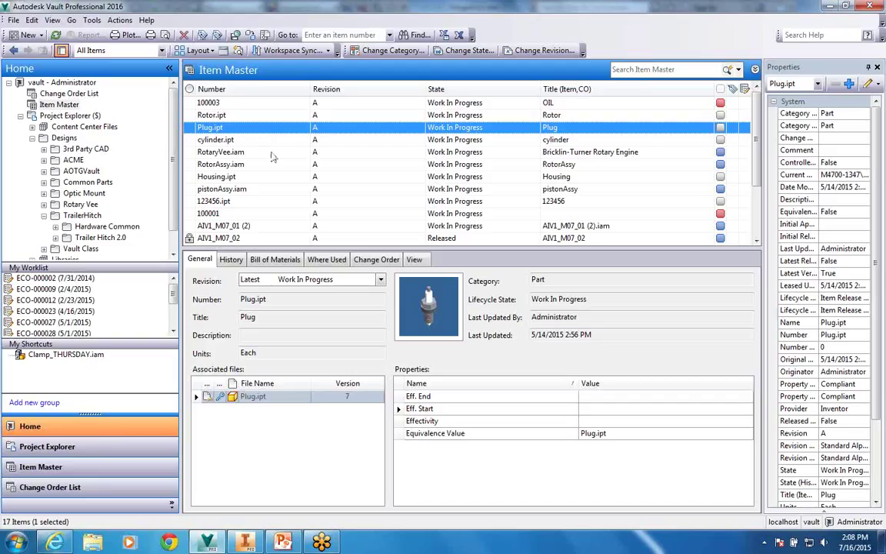
Step: Synchronize the properties of Plug.ipt, the file associated with the Plug.ipt item, and close the results
{"action": "right_click", "coordinate": [248, 396]}
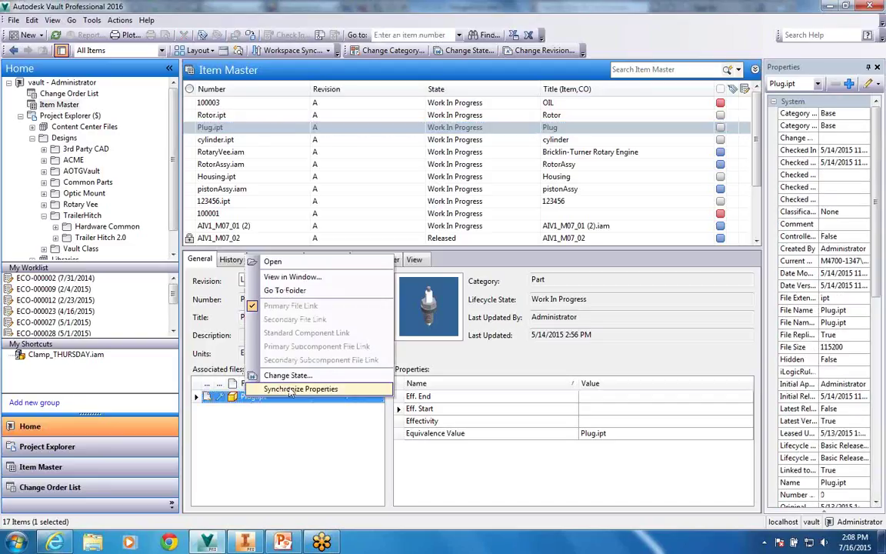
{"action": "left_click", "coordinate": [229, 399]}
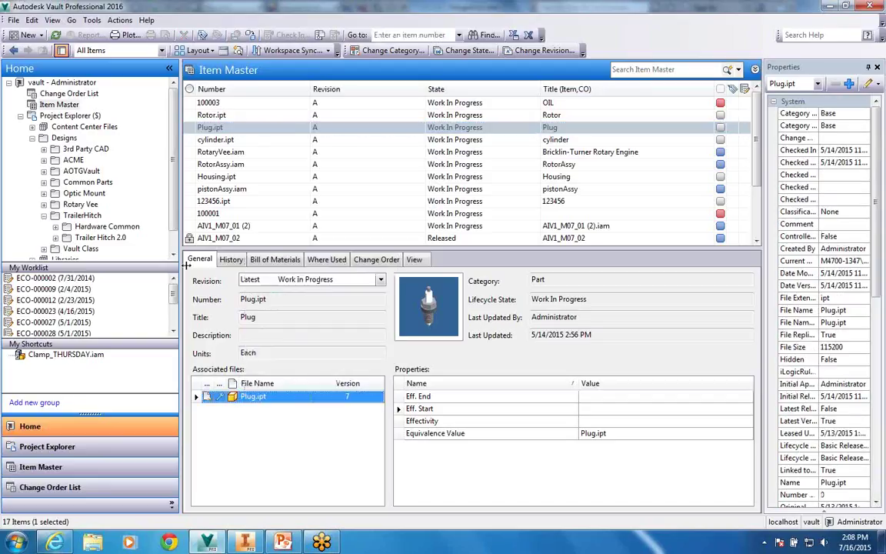
{"action": "right_click", "coordinate": [247, 397]}
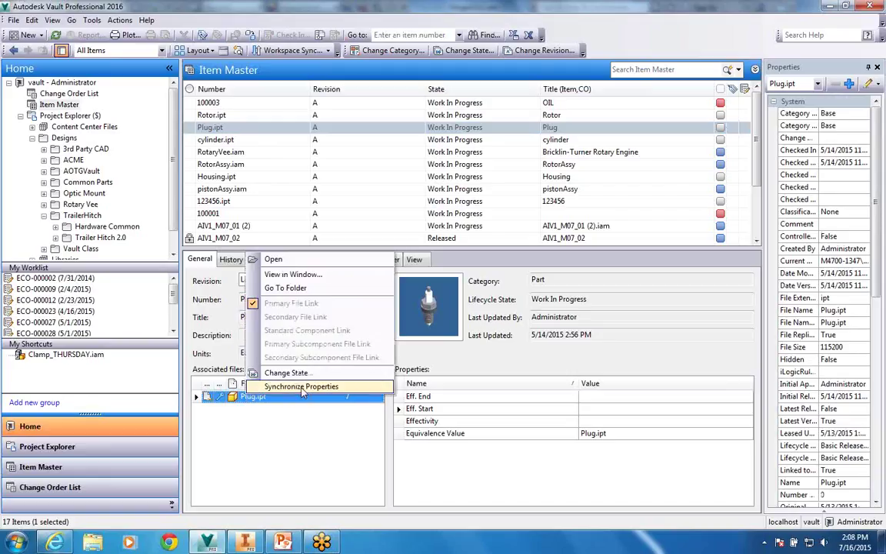
{"action": "left_click", "coordinate": [302, 387]}
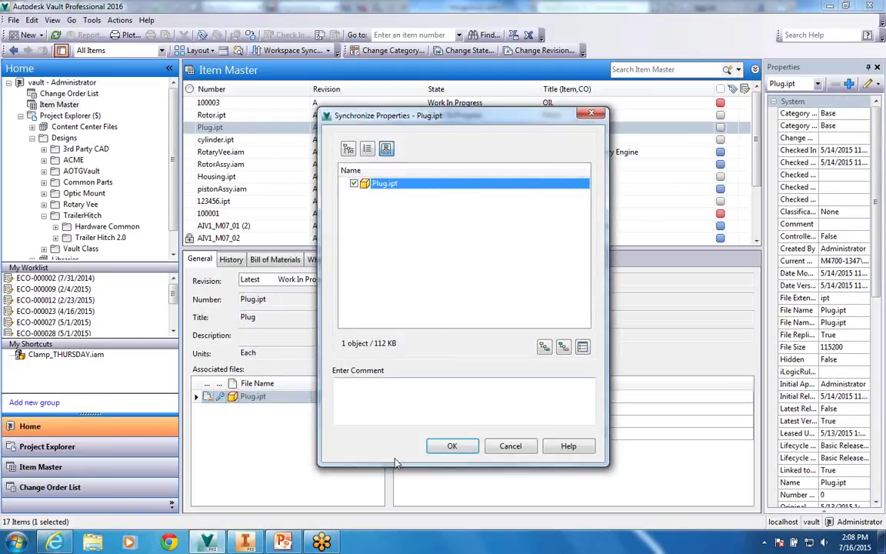
{"action": "left_click", "coordinate": [453, 446]}
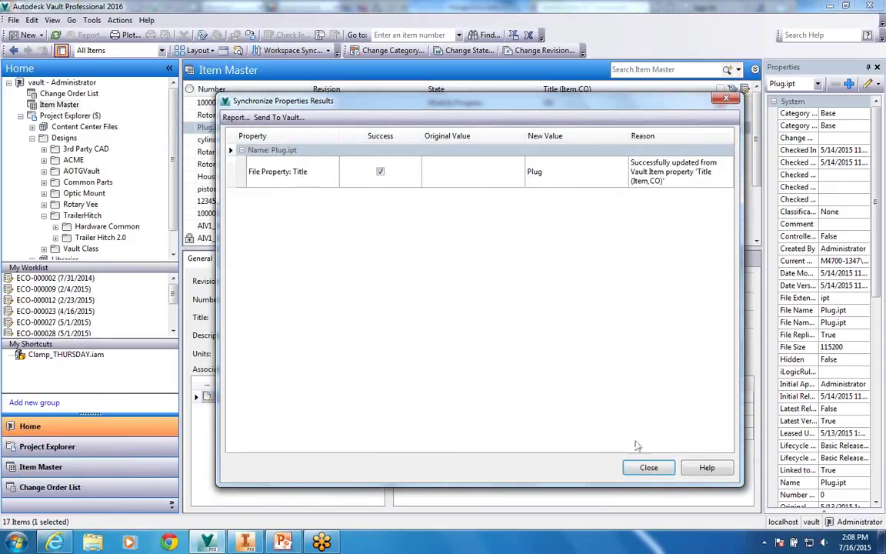
{"action": "left_click", "coordinate": [645, 468]}
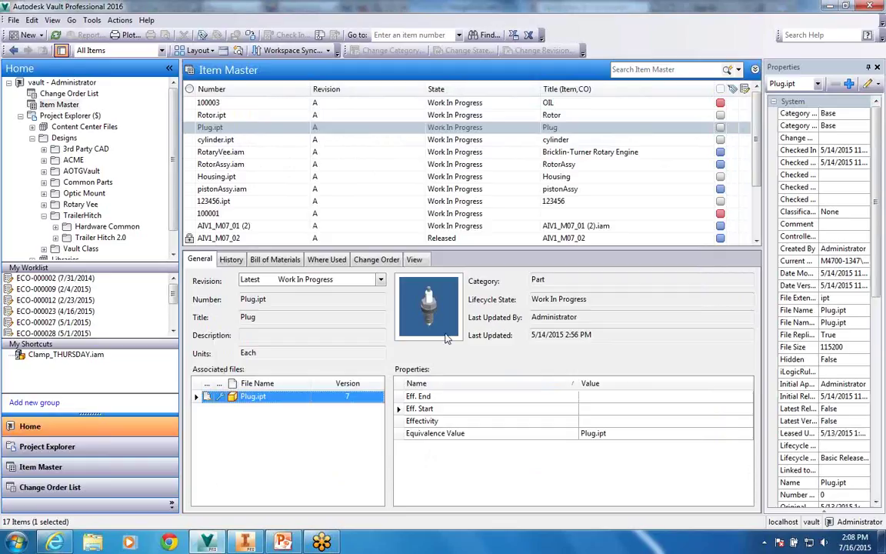
Step: Go from the Plug.ipt item to its file's folder and select Plug.ipt there to check the file
{"action": "right_click", "coordinate": [222, 128]}
{"action": "mouse_move", "coordinate": [306, 241]}
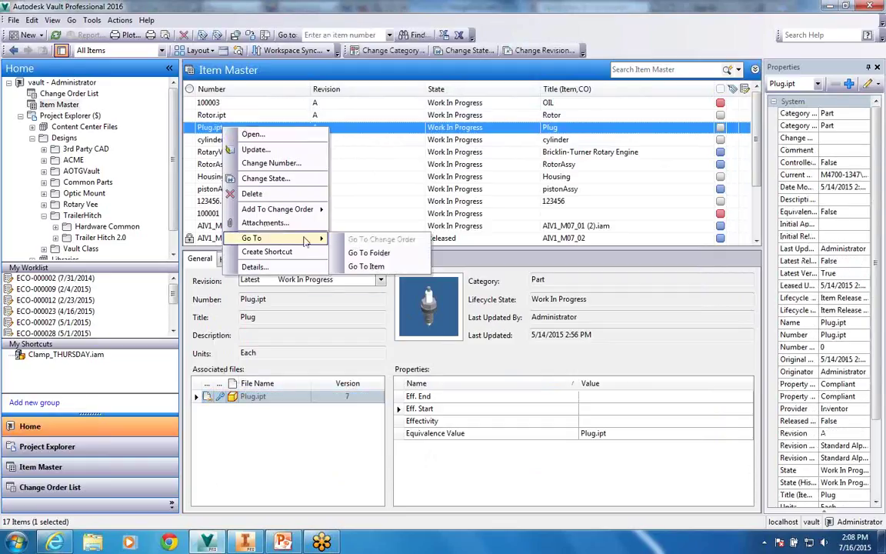
{"action": "left_click", "coordinate": [368, 252]}
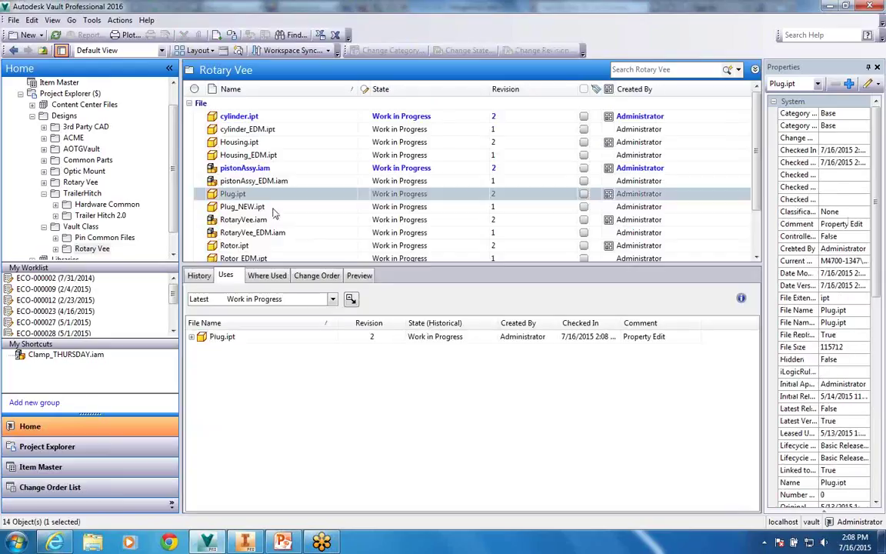
{"action": "left_click", "coordinate": [243, 197]}
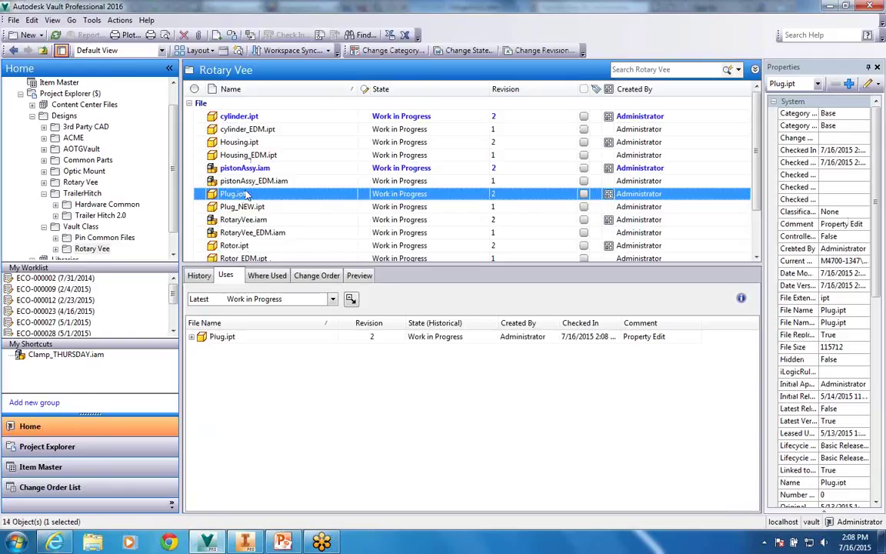
Step: Open the properties of Plug.ipt for editing, check its Title value, confirm without changing it and close the results
{"action": "left_click", "coordinate": [31, 20]}
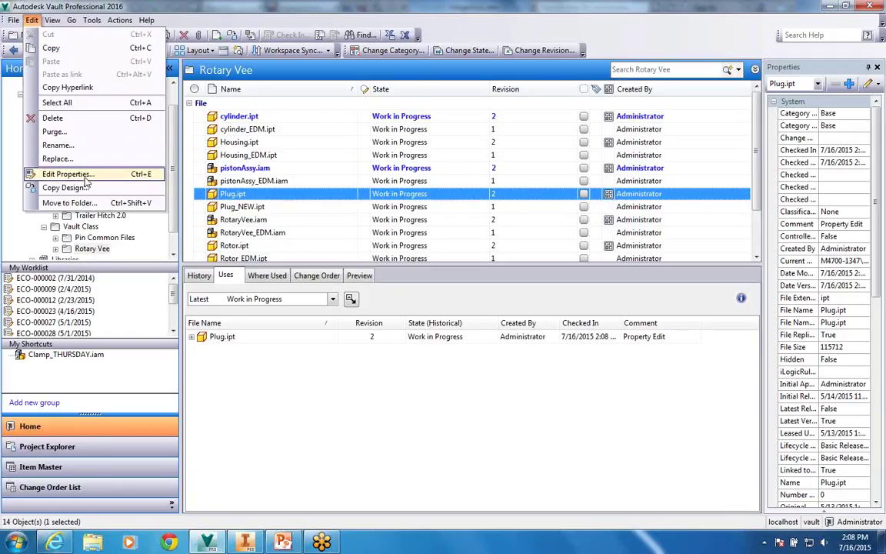
{"action": "left_click", "coordinate": [79, 172]}
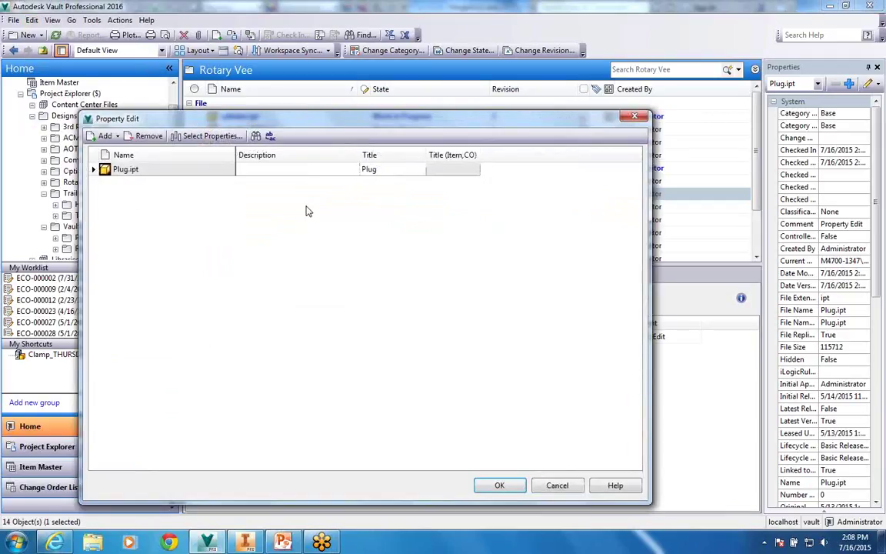
{"action": "left_click", "coordinate": [377, 171]}
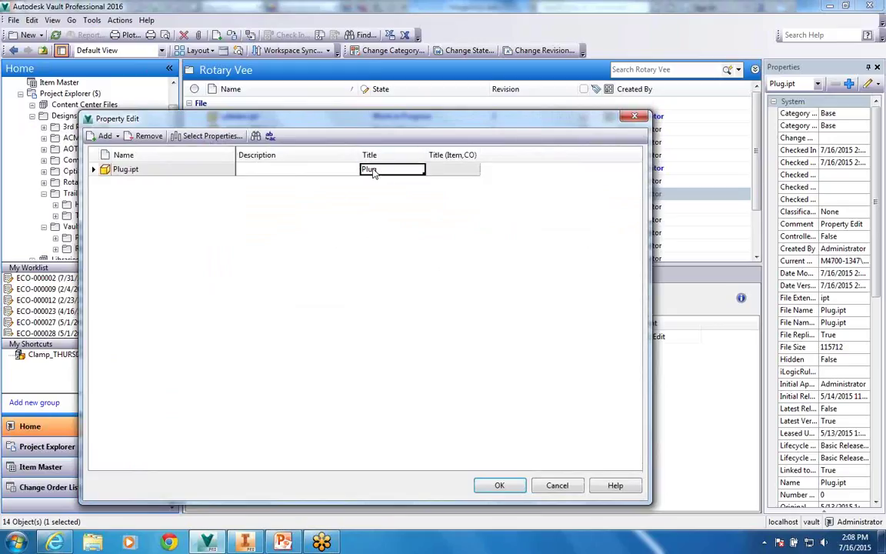
{"action": "left_click", "coordinate": [496, 486]}
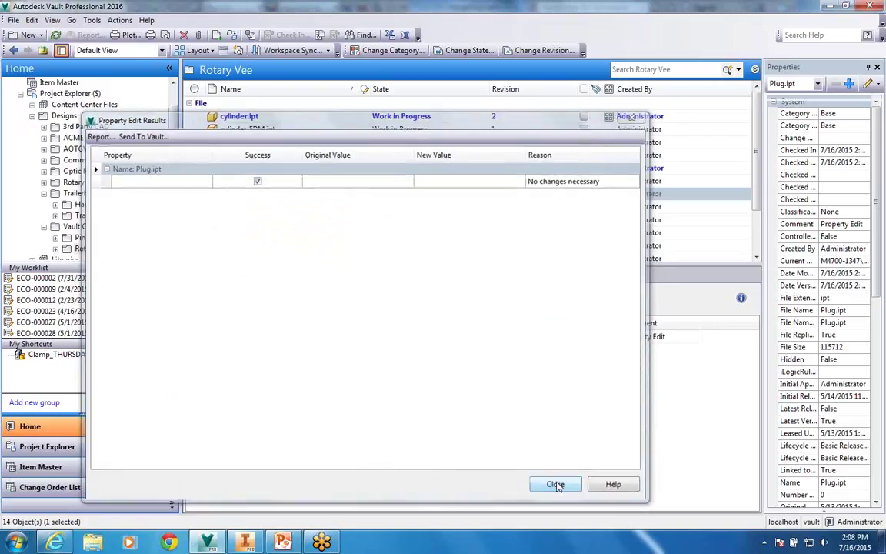
{"action": "left_click", "coordinate": [555, 483]}
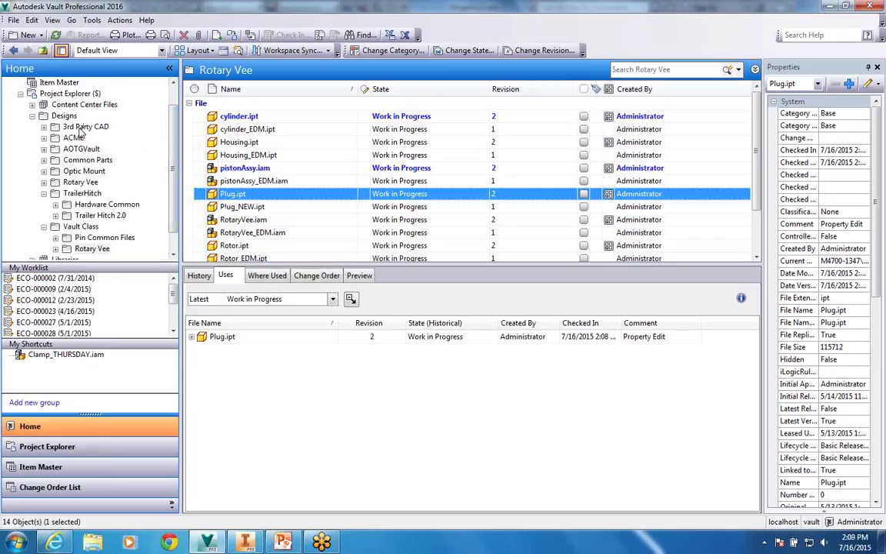
Step: Review the bill of materials of the RotaryVee.iam item in the Item Master, expanding RotorAssy.iam and pistonAssy.iam to examine the manually added rows
{"action": "left_click", "coordinate": [60, 82]}
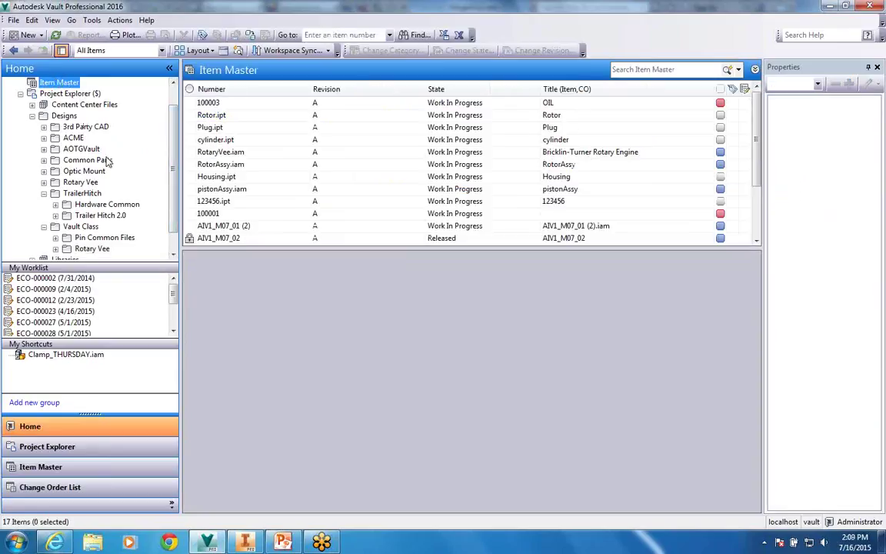
{"action": "left_click", "coordinate": [226, 153]}
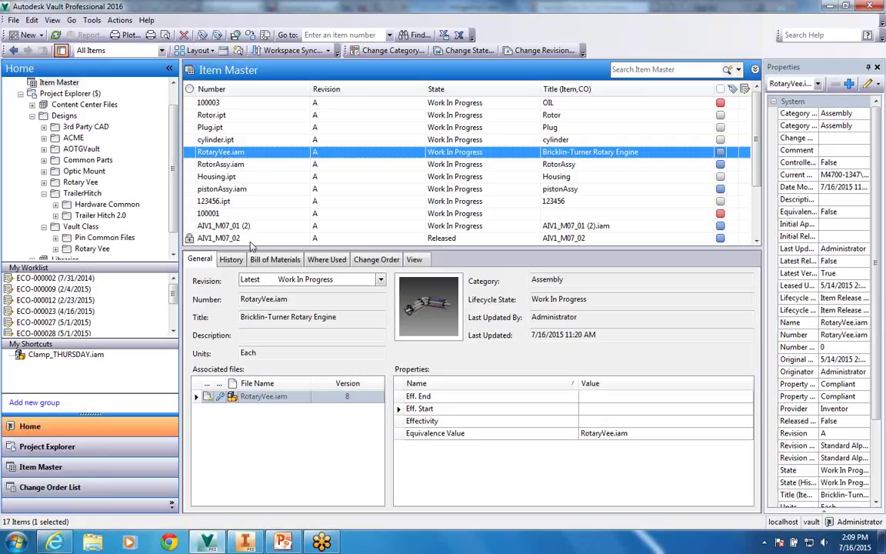
{"action": "left_click", "coordinate": [274, 259]}
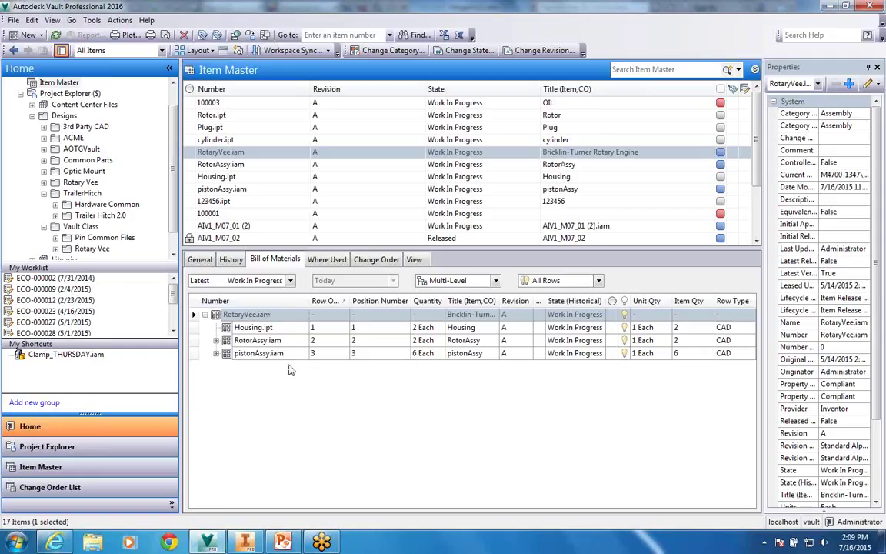
{"action": "left_click", "coordinate": [216, 340]}
{"action": "left_click", "coordinate": [216, 391]}
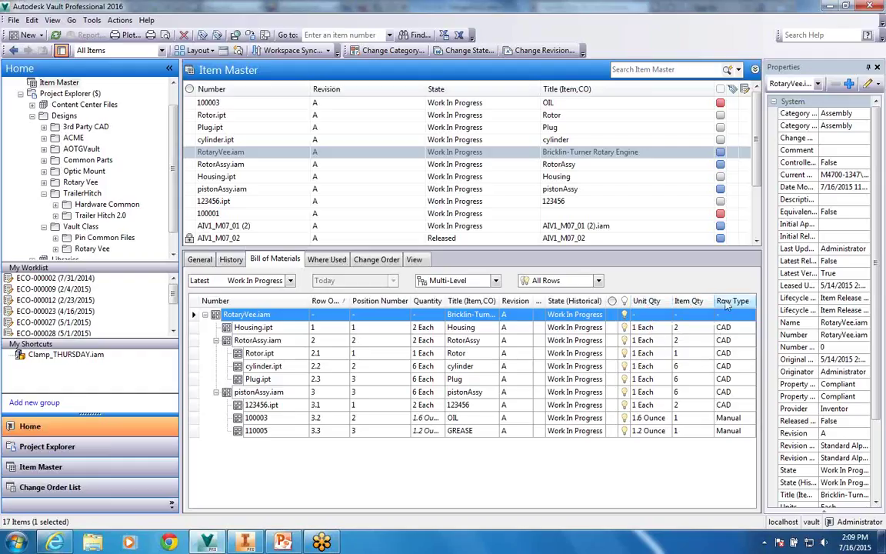
{"action": "left_click", "coordinate": [727, 418]}
{"action": "key", "text": "Down"}
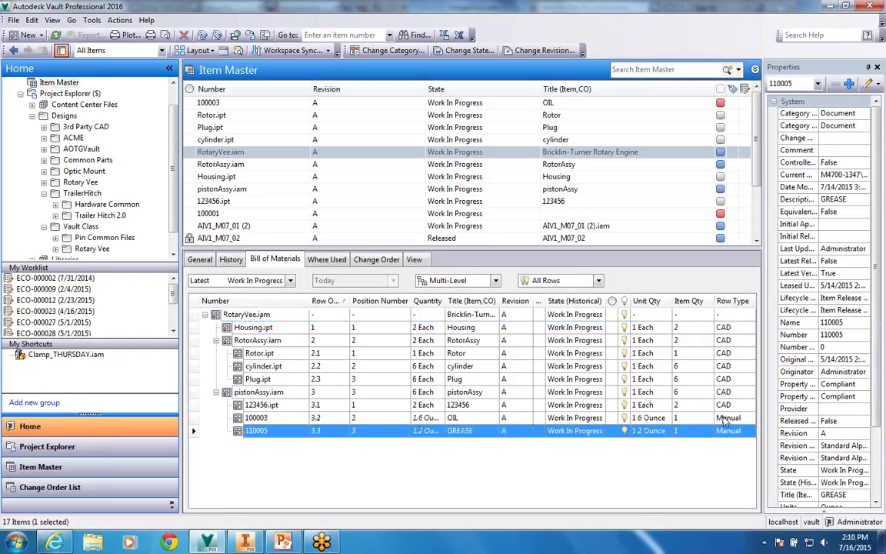
{"action": "key", "text": "Up"}
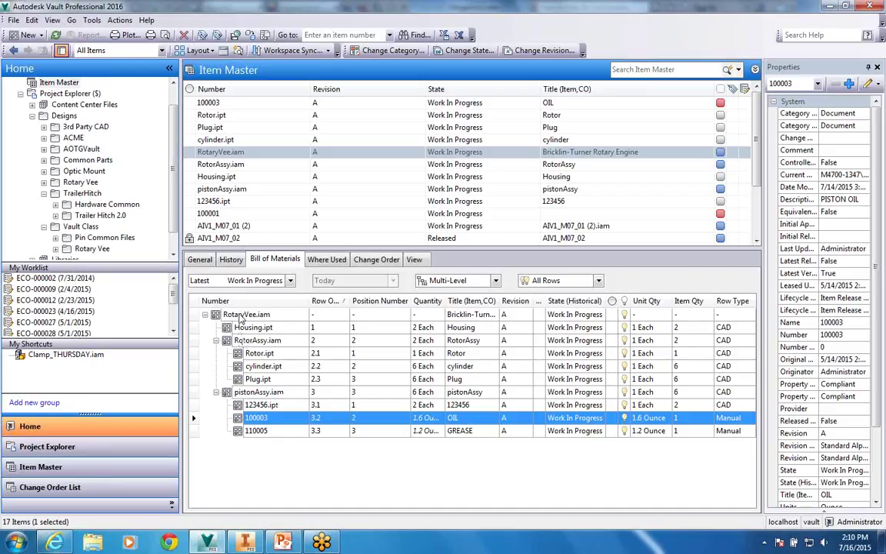
Step: Open the RotorAssy.iam item for editing, search for "oil" and add the existing item 100003 as a row to its bill of materials
{"action": "left_click", "coordinate": [221, 164]}
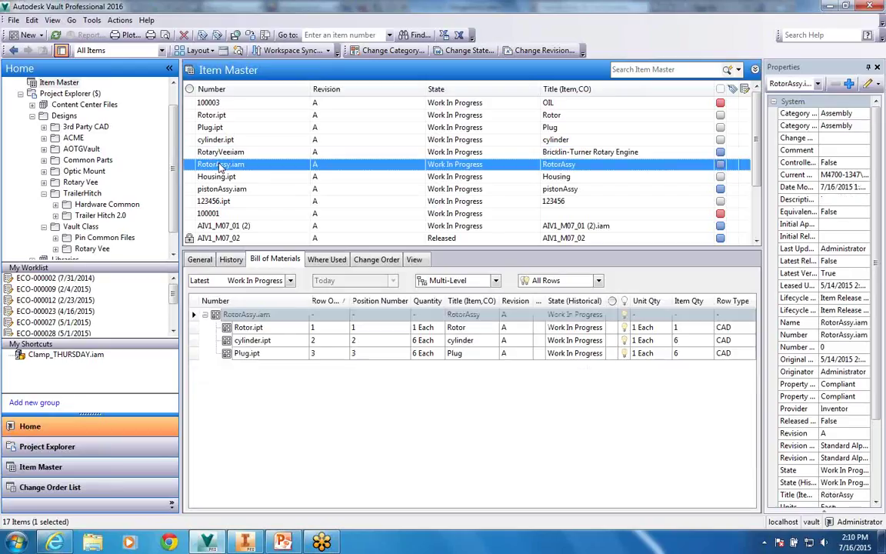
{"action": "right_click", "coordinate": [221, 165]}
{"action": "left_click", "coordinate": [250, 170]}
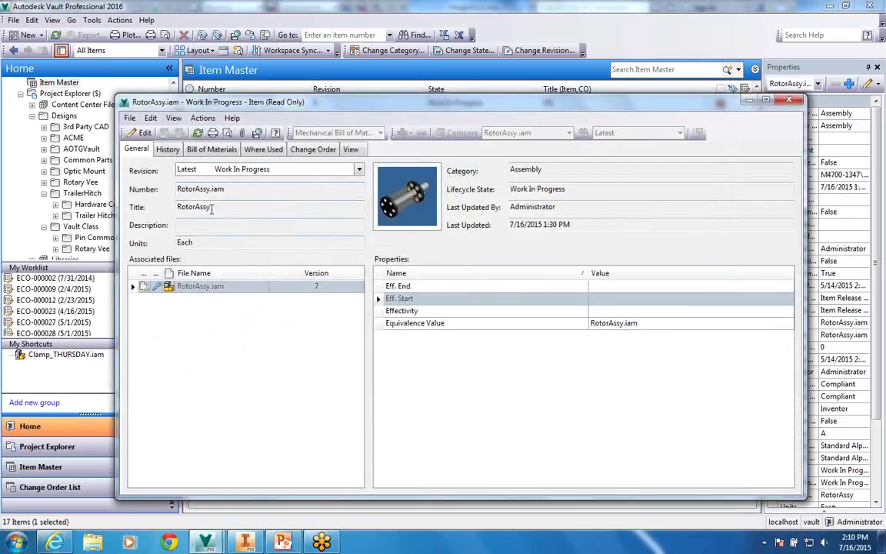
{"action": "left_click", "coordinate": [142, 133]}
{"action": "left_click", "coordinate": [211, 149]}
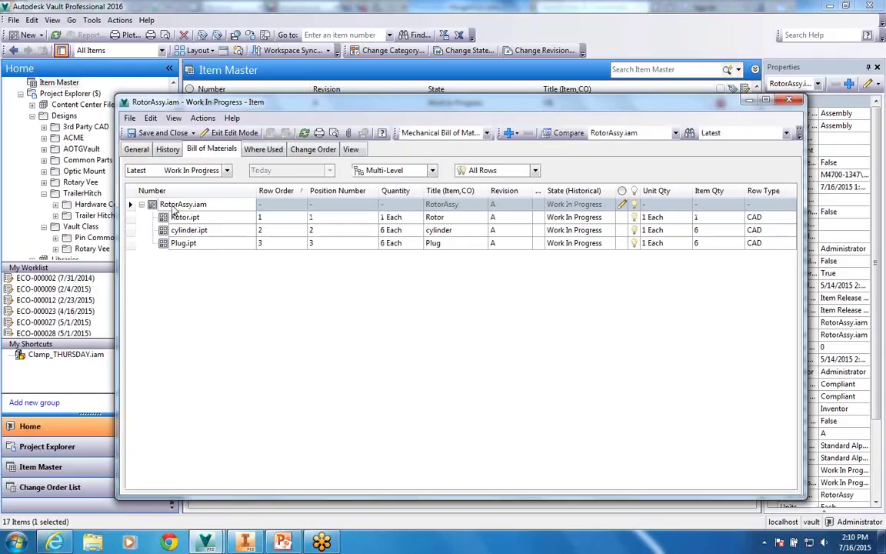
{"action": "right_click", "coordinate": [174, 206]}
{"action": "mouse_move", "coordinate": [208, 240]}
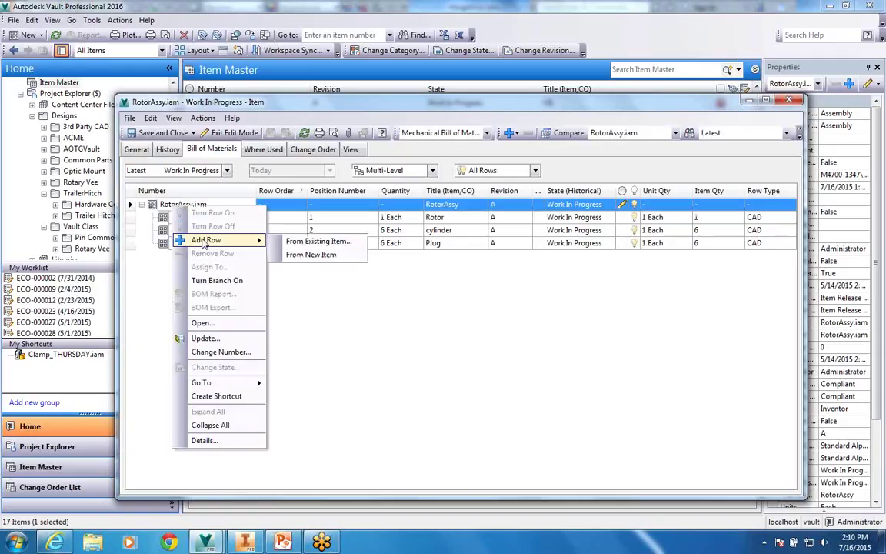
{"action": "left_click", "coordinate": [315, 241]}
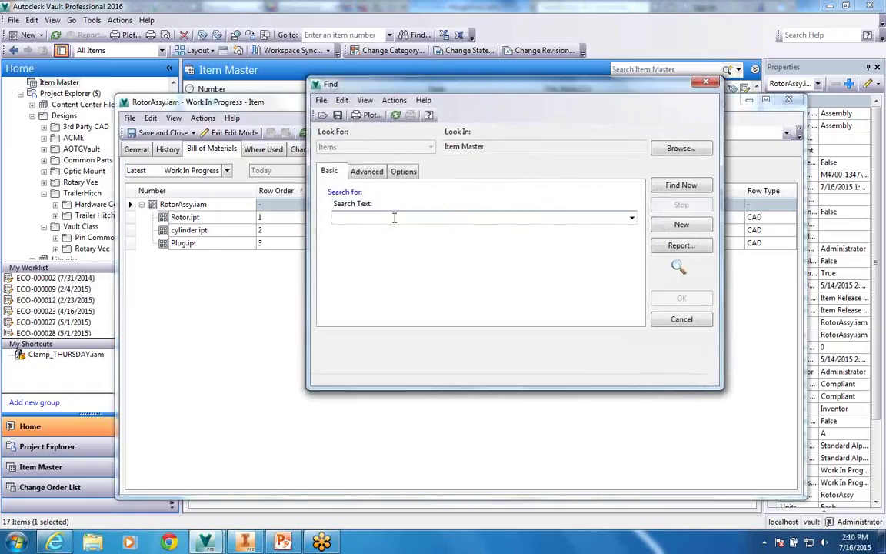
{"action": "key", "text": "Return"}
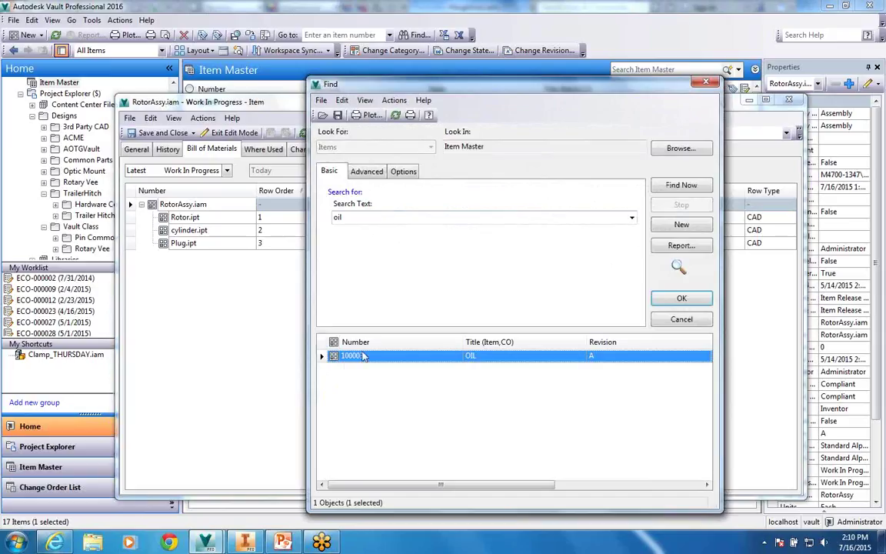
{"action": "left_click", "coordinate": [680, 298]}
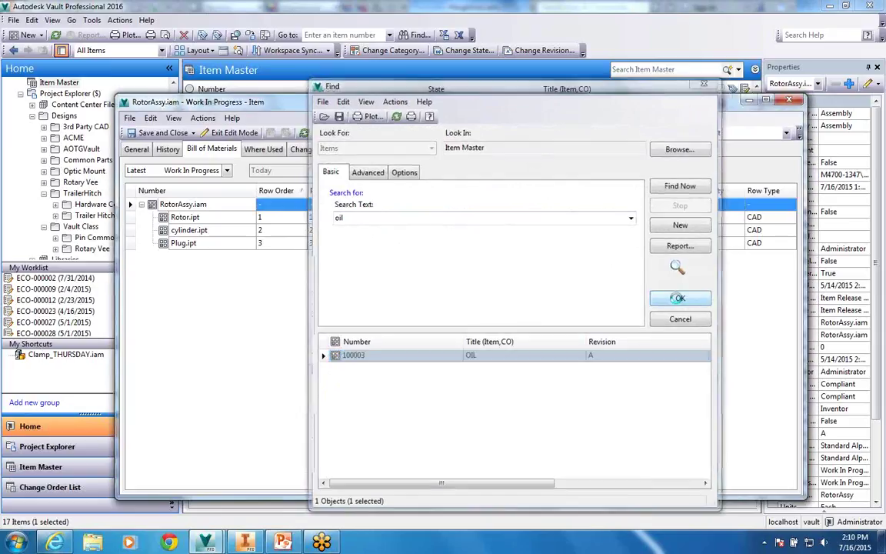
Step: Give the OIL row position number 4 and a quantity of 1.8 Ounce, and save and close the RotorAssy.iam item
{"action": "left_click", "coordinate": [322, 256]}
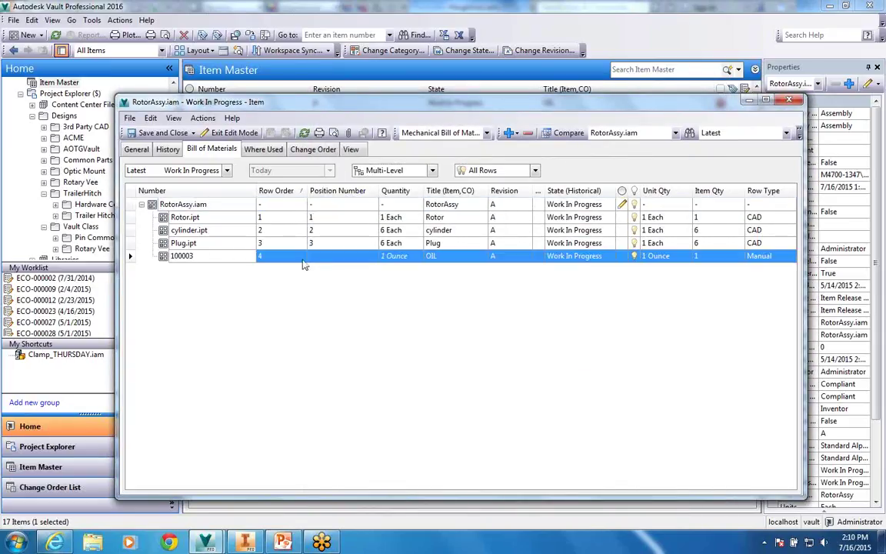
{"action": "left_click", "coordinate": [333, 257]}
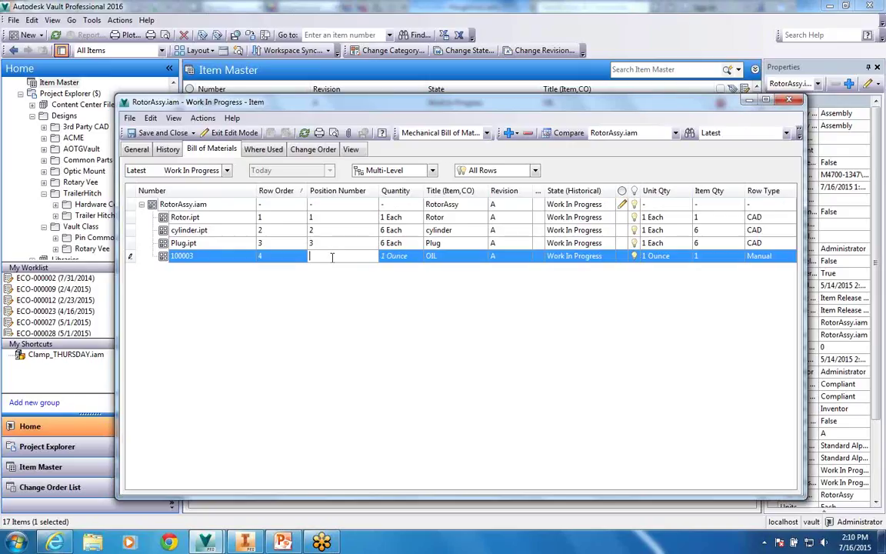
{"action": "type", "text": "4"}
{"action": "left_click", "coordinate": [405, 256]}
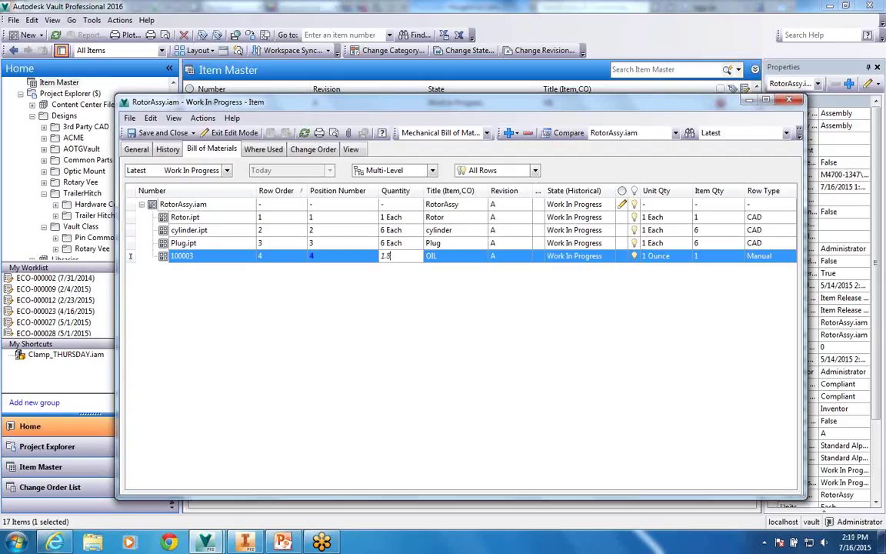
{"action": "left_click", "coordinate": [269, 312]}
{"action": "left_click", "coordinate": [669, 256]}
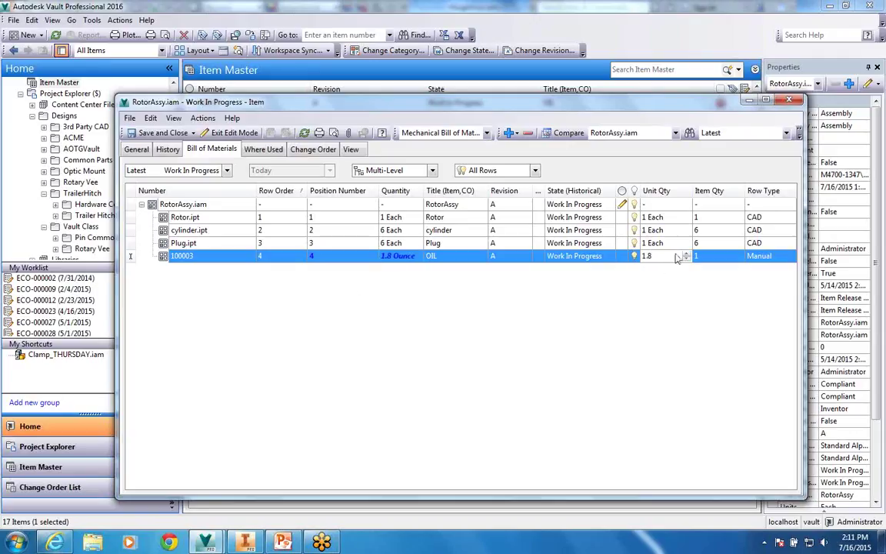
{"action": "left_click", "coordinate": [673, 297]}
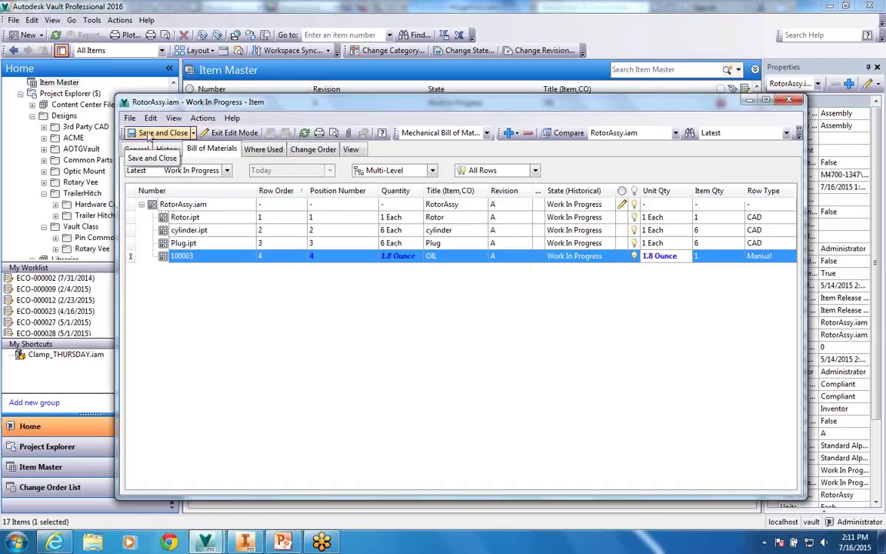
{"action": "left_click", "coordinate": [151, 134]}
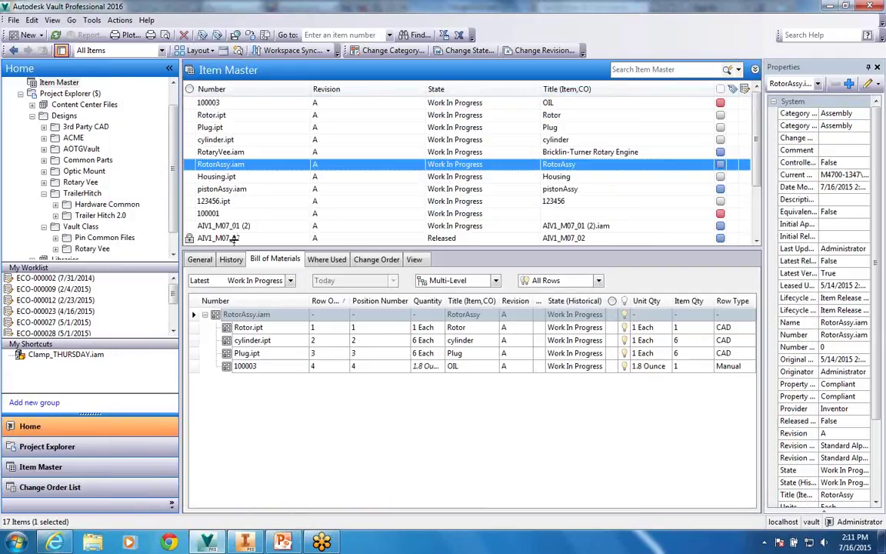
Step: Expand both subassemblies in RotaryVee.iam's bill of materials, switch it to the Parts Only view and check the OIL row's quantity
{"action": "left_click", "coordinate": [209, 151]}
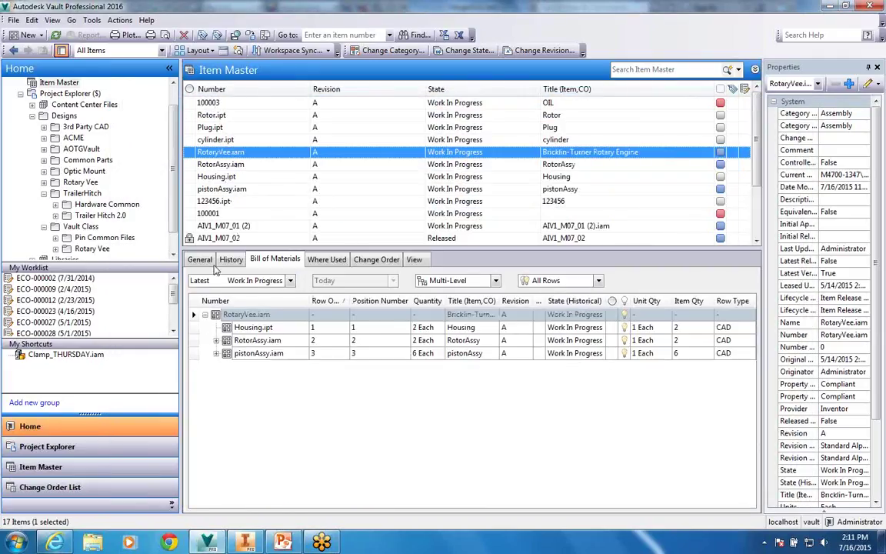
{"action": "left_click", "coordinate": [216, 340]}
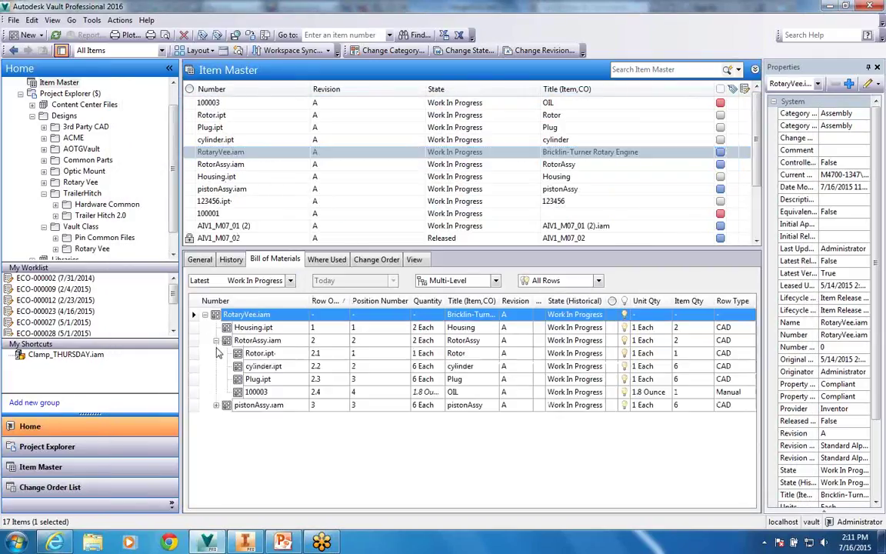
{"action": "left_click", "coordinate": [216, 404]}
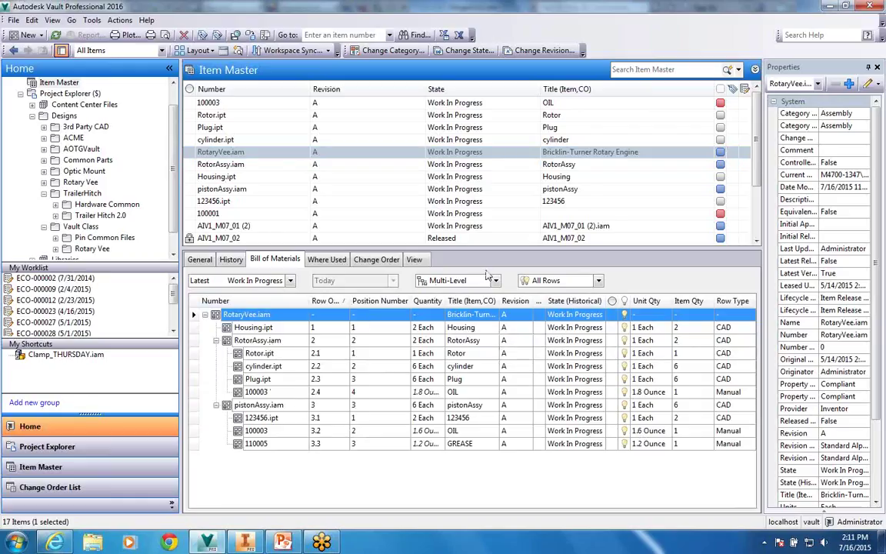
{"action": "left_click", "coordinate": [458, 280]}
{"action": "left_click", "coordinate": [447, 316]}
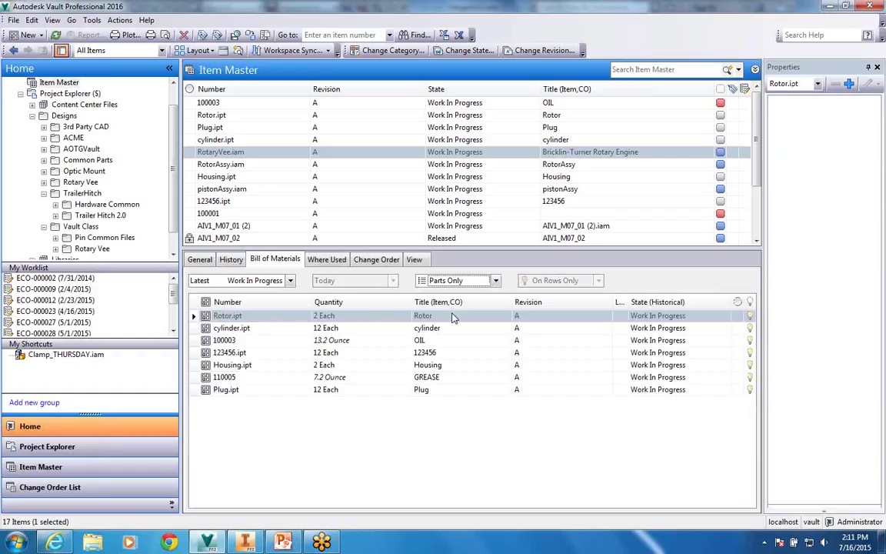
{"action": "left_click", "coordinate": [231, 340]}
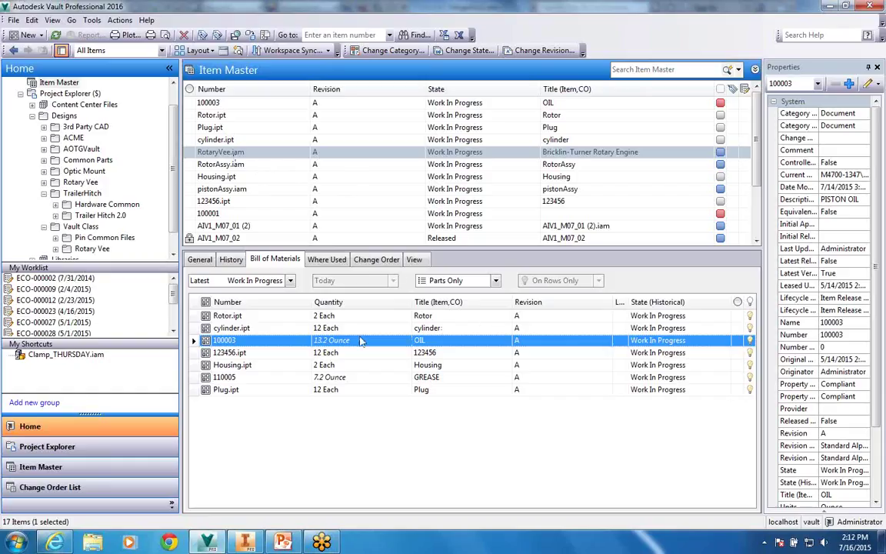
Step: Try to set the unit quantity of pistonAssy.iam to 2 in RotaryVee.iam's bill of materials, saving and closing the item
{"action": "right_click", "coordinate": [229, 154]}
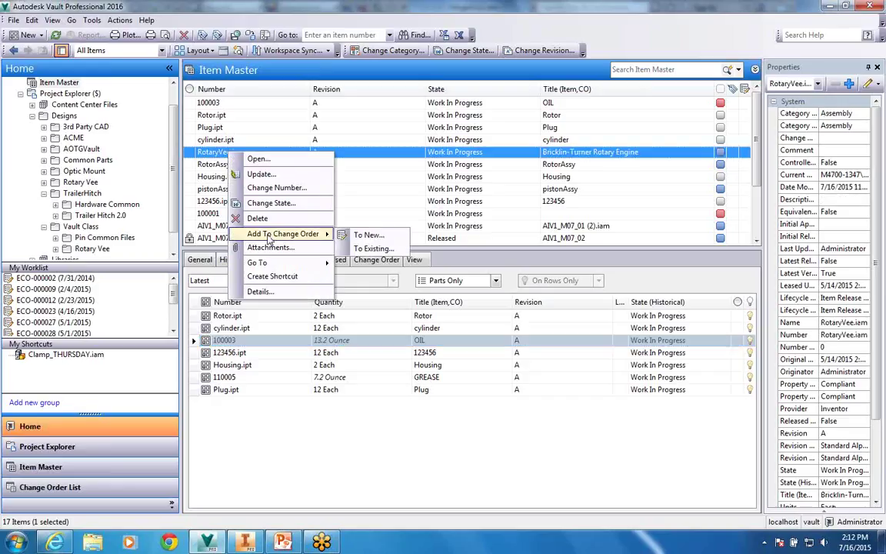
{"action": "left_click", "coordinate": [258, 159]}
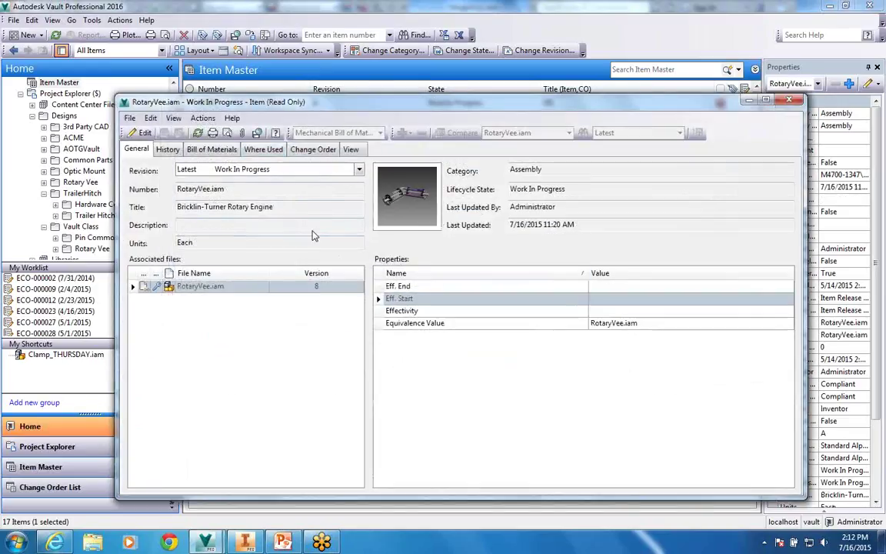
{"action": "left_click", "coordinate": [211, 148]}
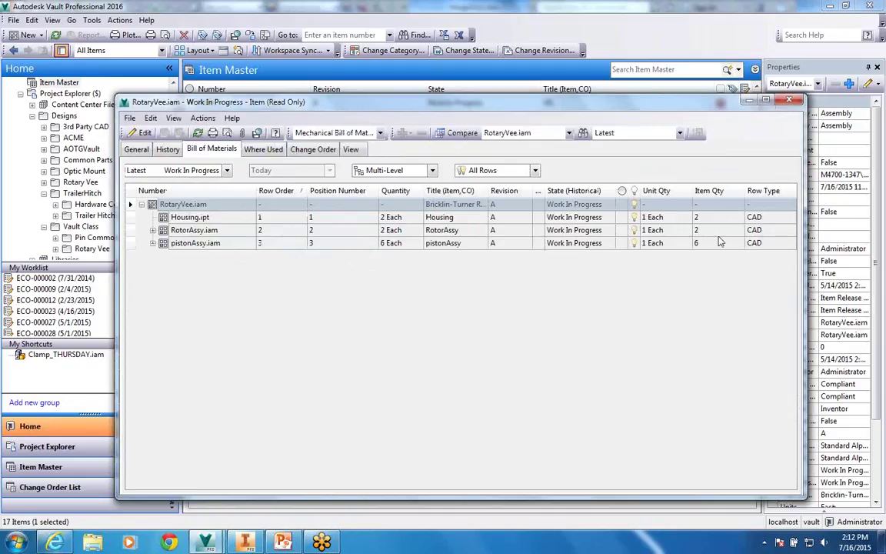
{"action": "left_click", "coordinate": [143, 133]}
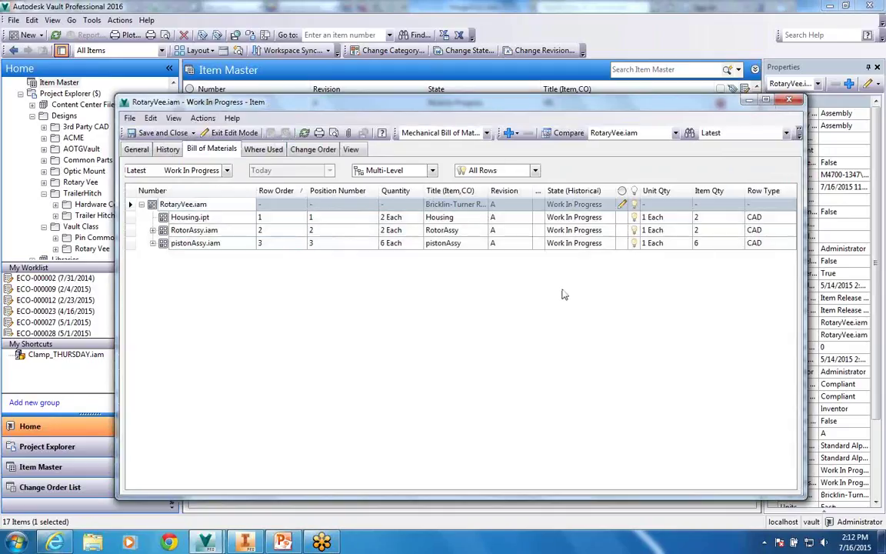
{"action": "left_click", "coordinate": [661, 243]}
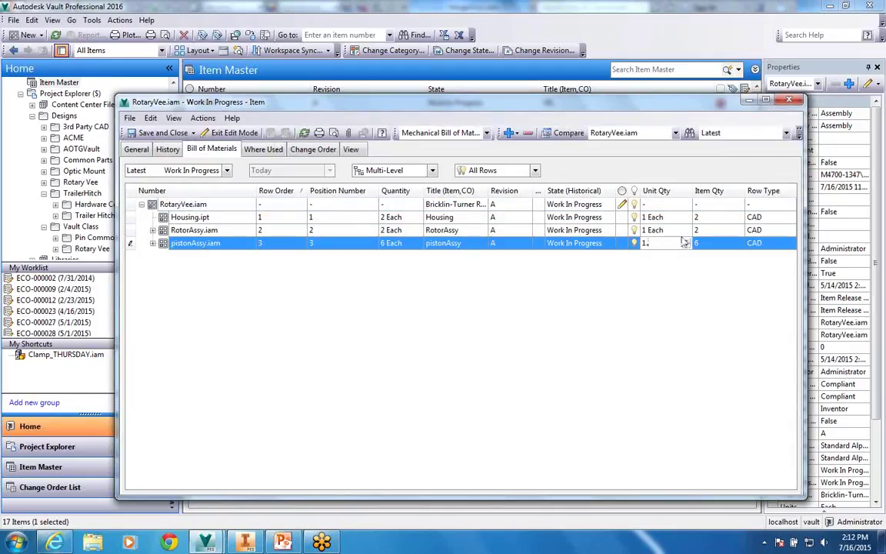
{"action": "left_click", "coordinate": [686, 245]}
{"action": "left_click", "coordinate": [671, 244]}
{"action": "type", "text": "2"}
{"action": "key", "text": "Return"}
{"action": "left_click", "coordinate": [159, 132]}
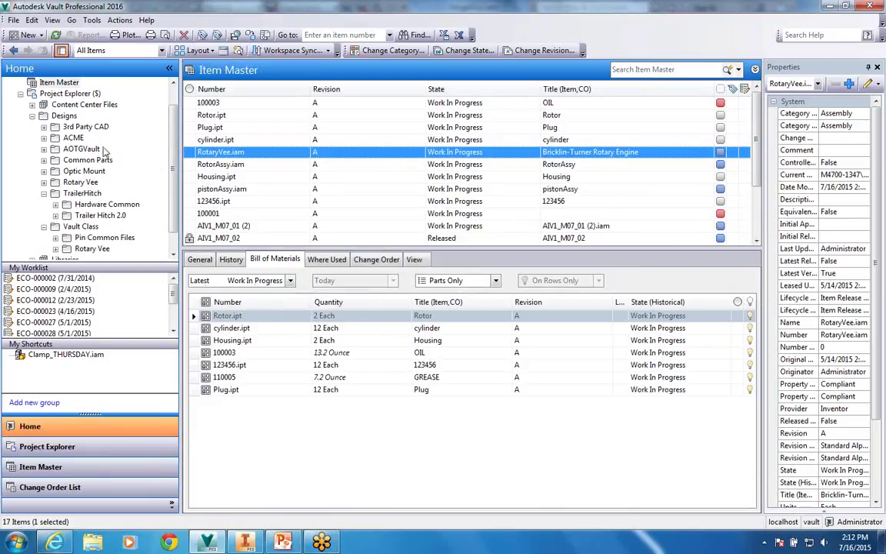
Step: Collapse the Designs folder, switch to the PowerPoint presentation on Vault 2016 and start the slide show from slide 24 of the Vault Office section
{"action": "left_click", "coordinate": [31, 116]}
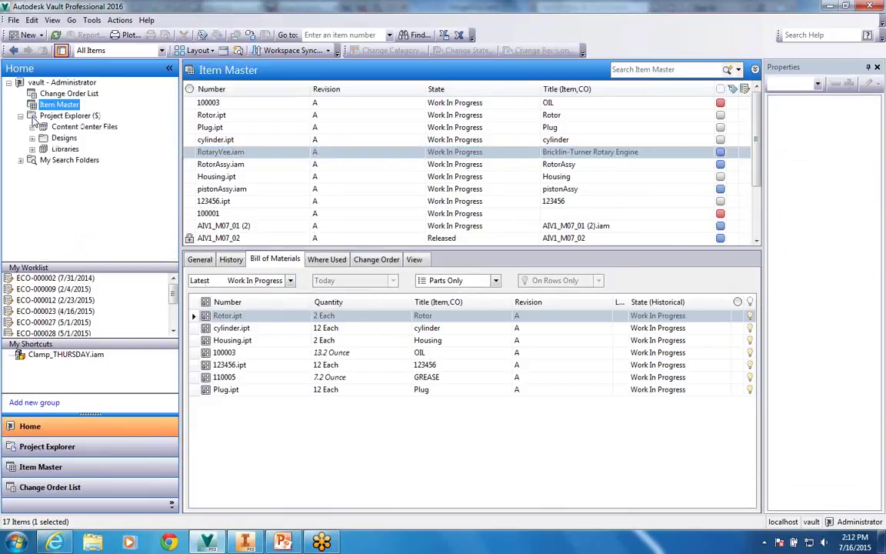
{"action": "left_click", "coordinate": [284, 543]}
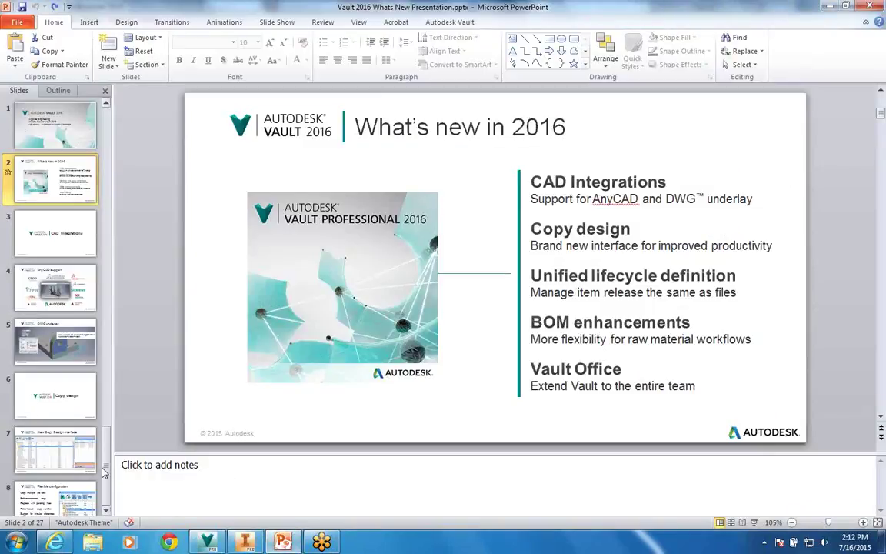
{"action": "left_click_drag", "start_coordinate": [104, 472], "coordinate": [104, 475]}
{"action": "left_click", "coordinate": [43, 217]}
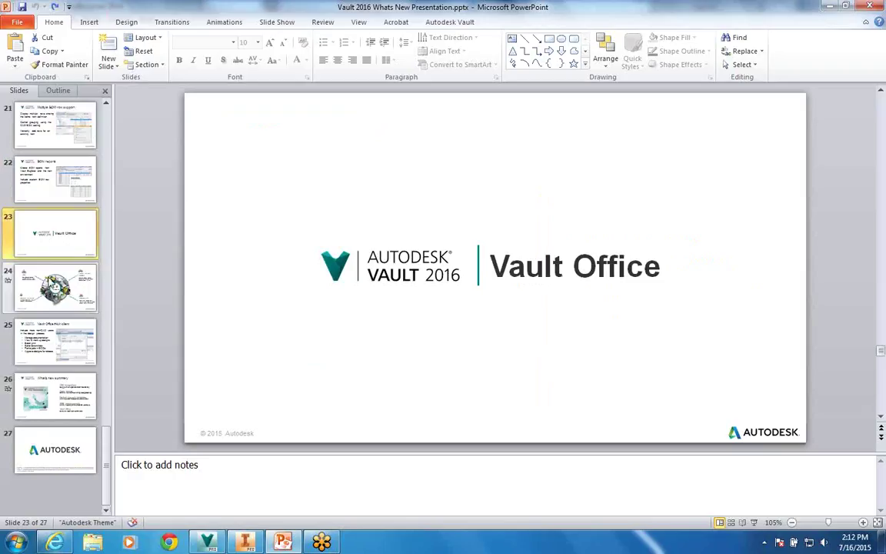
{"action": "left_click", "coordinate": [52, 276]}
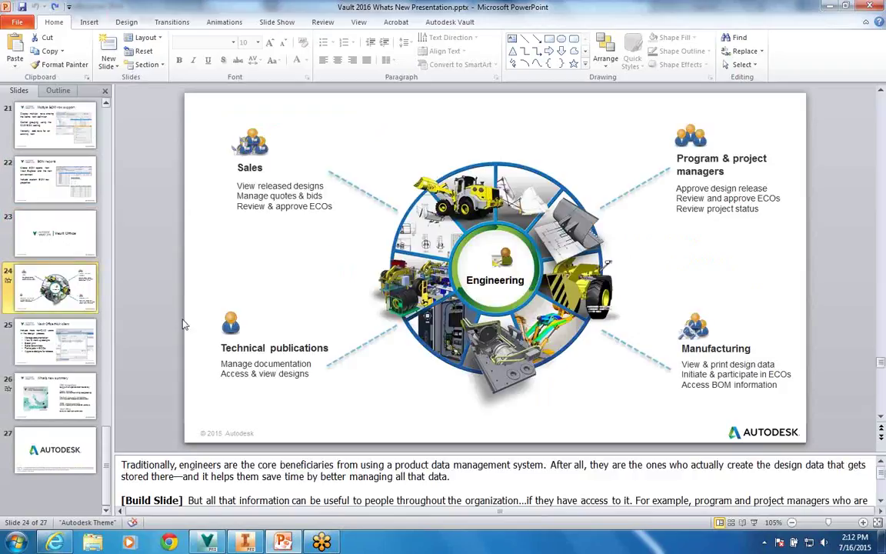
{"action": "key", "text": "shift+F5"}
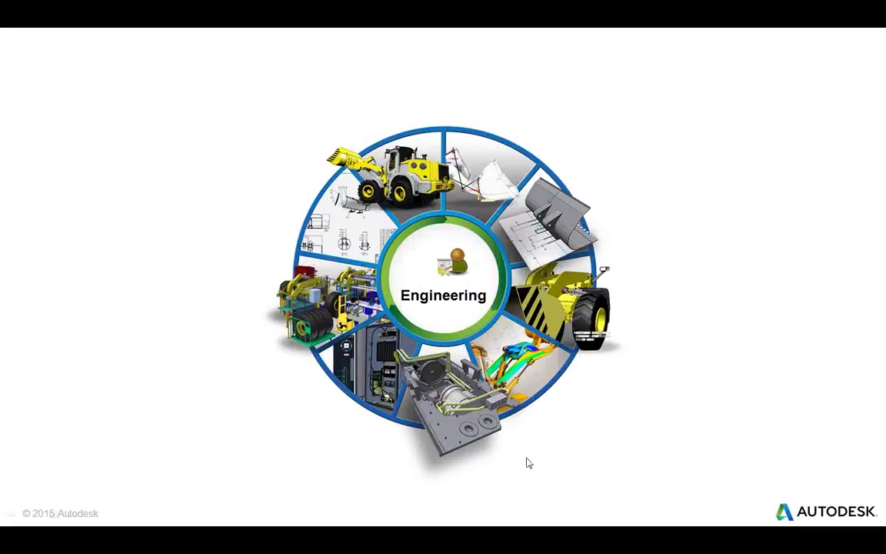